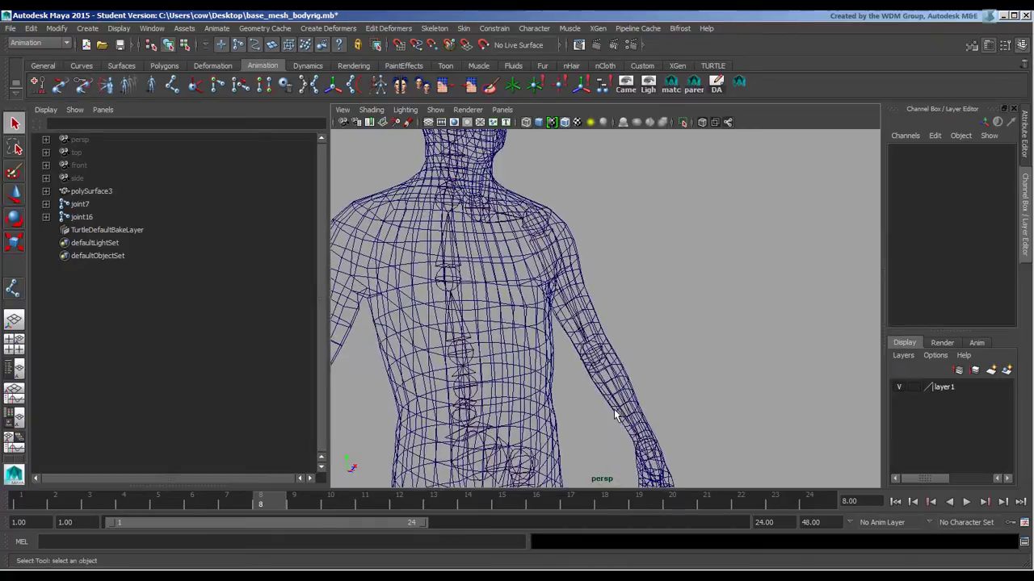
Parent the arm joint chain, starting at the collarbone joint16, to joint11 in the upper spine
{"action": "middle_click_drag", "start_coordinate": [558, 238], "coordinate": [559, 298], "text": "alt"}
{"action": "left_click", "coordinate": [483, 259]}
{"action": "left_click_drag", "start_coordinate": [491, 294], "coordinate": [562, 323], "text": "alt"}
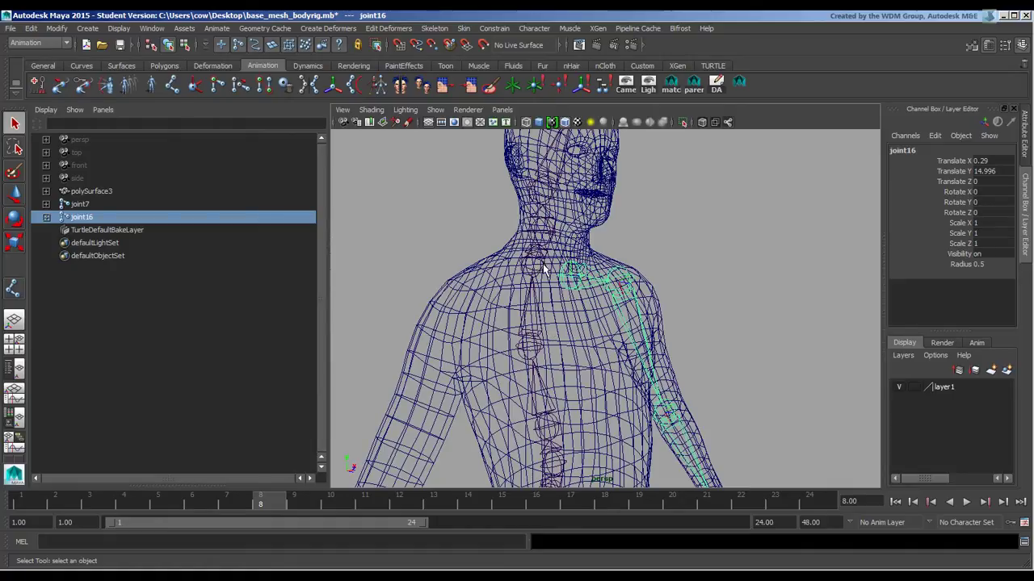
{"action": "left_click", "coordinate": [536, 342]}
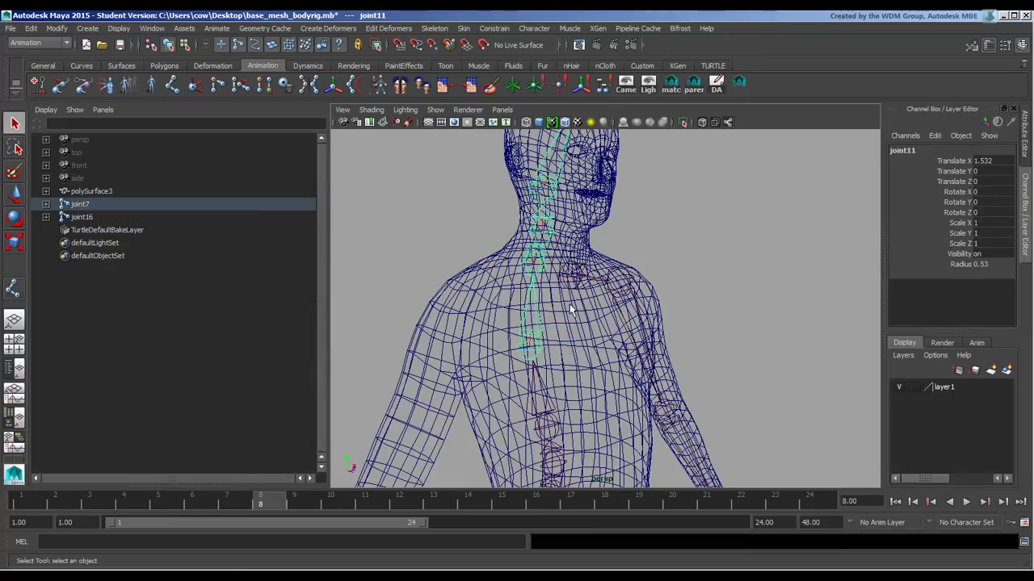
{"action": "left_click", "coordinate": [568, 304]}
{"action": "left_click", "coordinate": [537, 342], "text": "shift"}
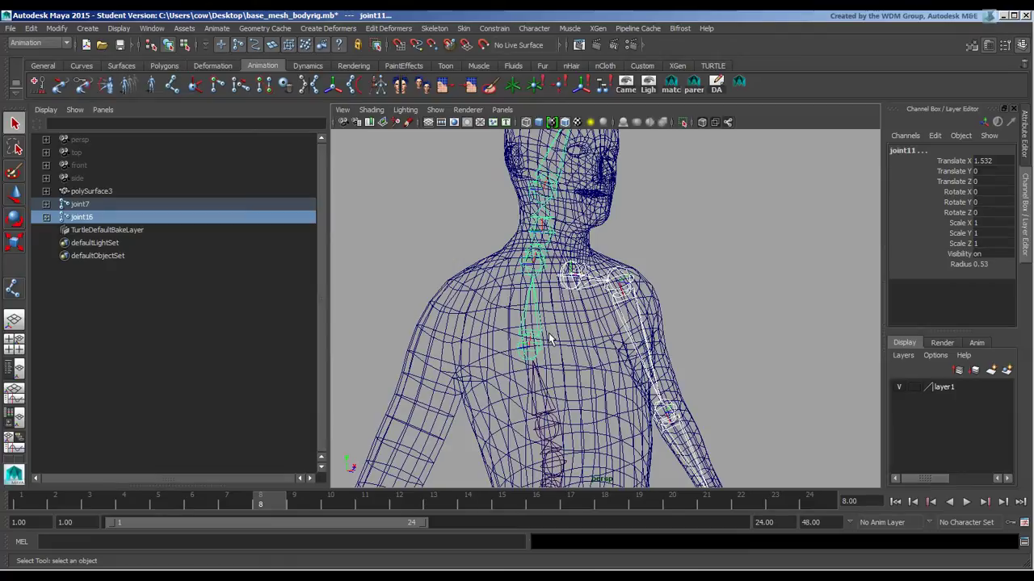
{"action": "key", "text": "p"}
{"action": "scroll", "coordinate": [609, 280], "scroll_direction": "down", "scroll_amount": 5}
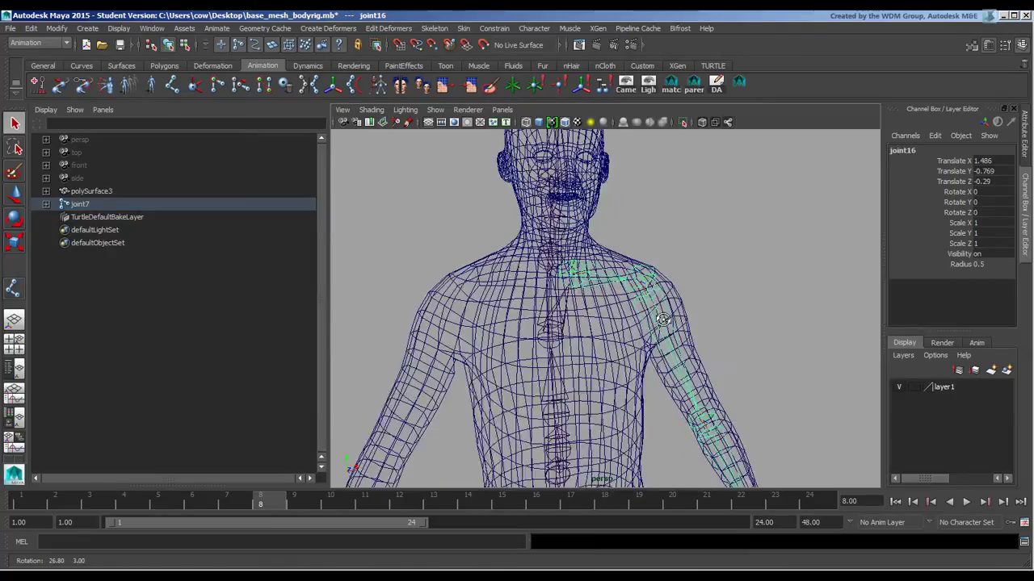
{"action": "left_click_drag", "start_coordinate": [609, 279], "coordinate": [613, 309], "text": "alt"}
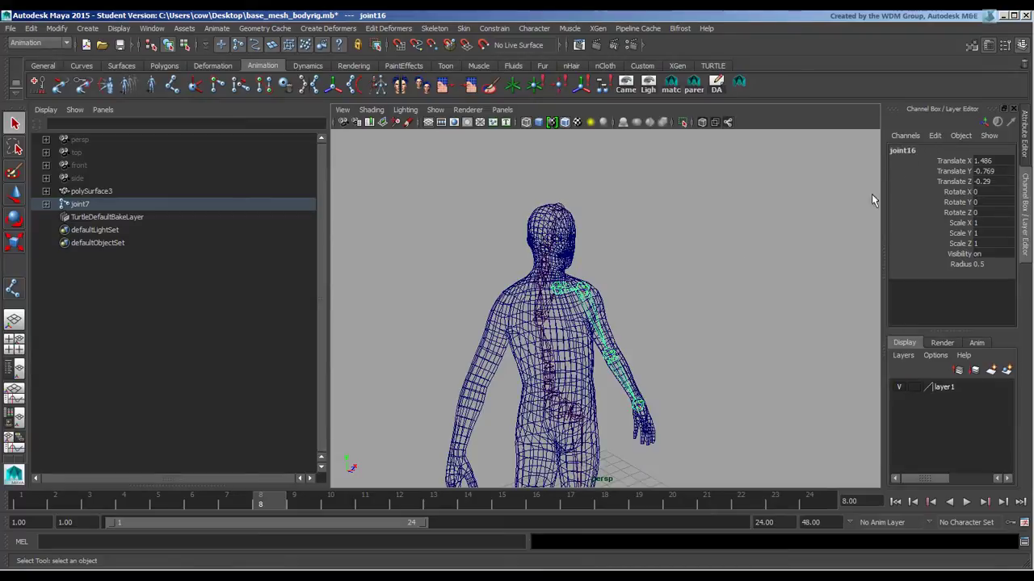
Rename the collarbone joint at the start of the arm chain to collar
{"action": "left_click", "coordinate": [720, 287]}
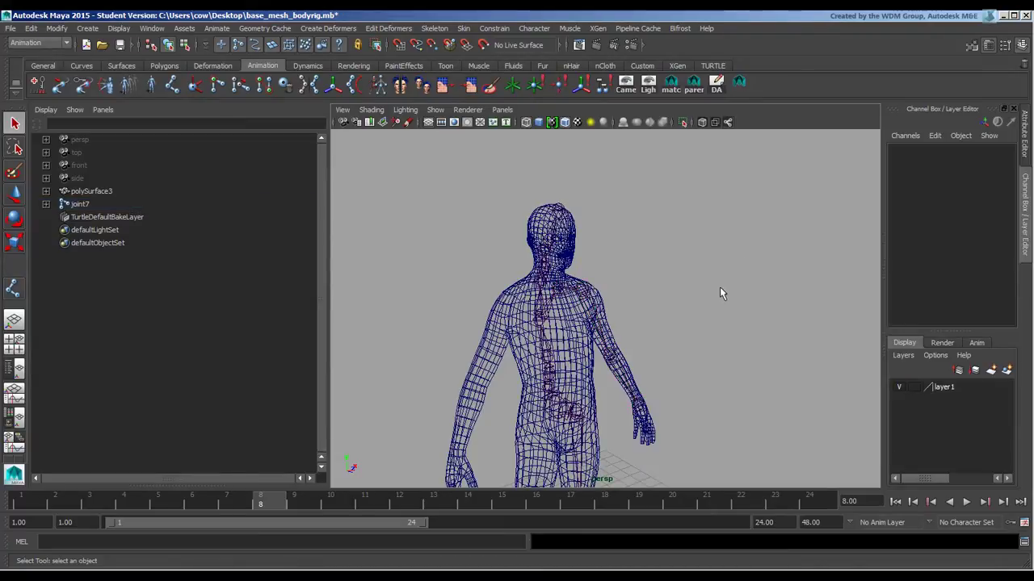
{"action": "left_click", "coordinate": [571, 289]}
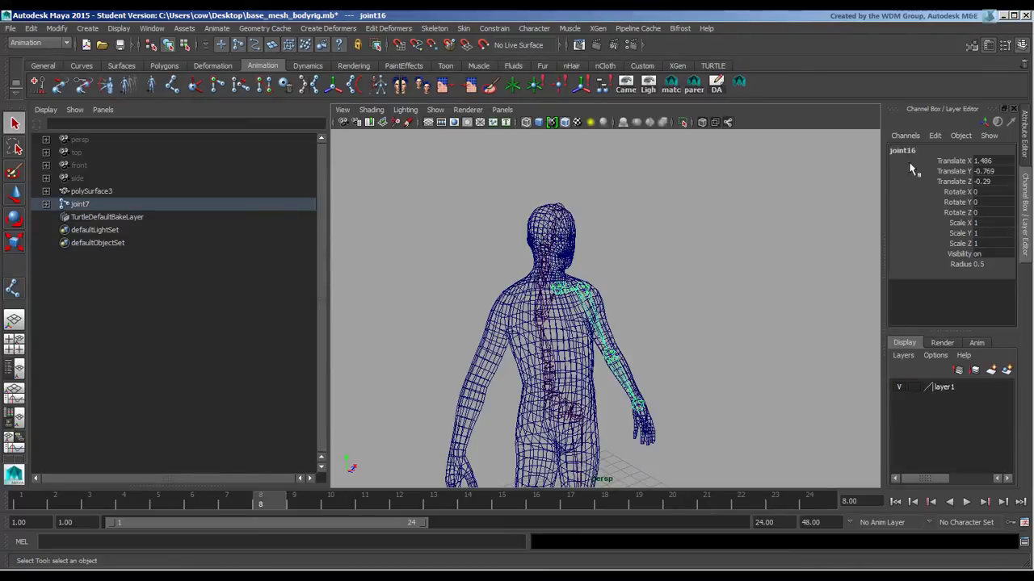
{"action": "left_click", "coordinate": [927, 151]}
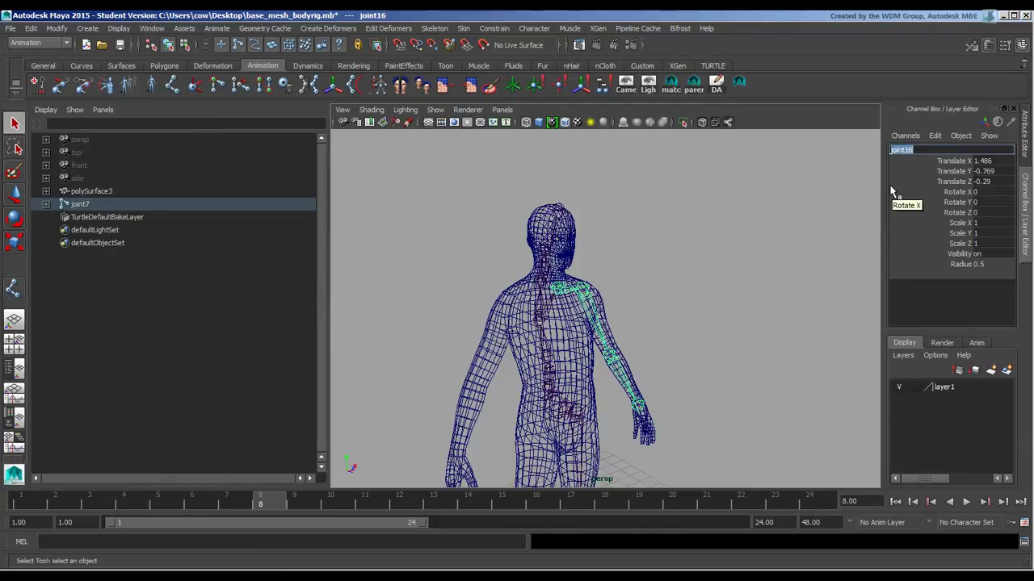
{"action": "type", "text": "collar"}
{"action": "key", "text": "Return"}
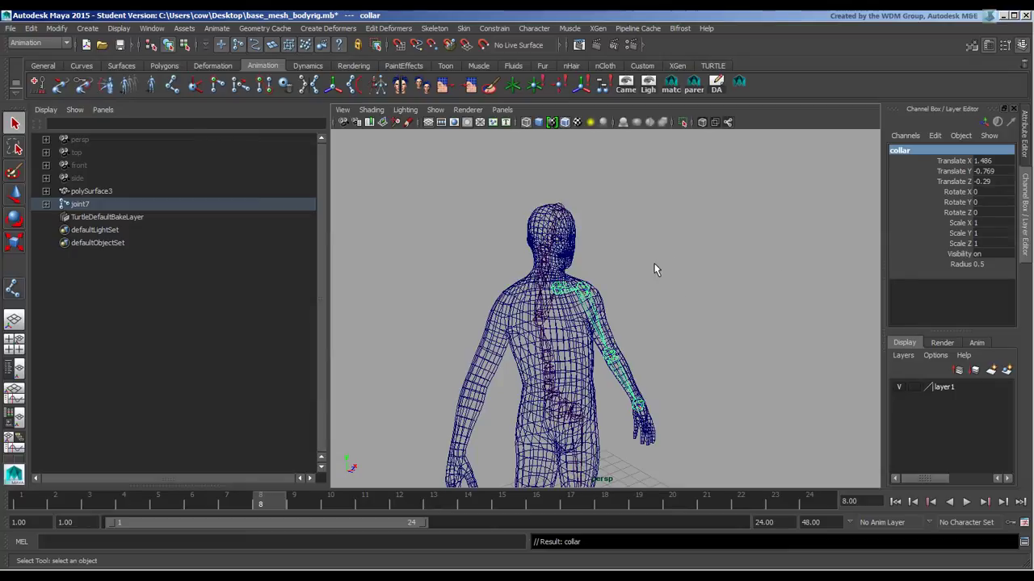
{"action": "mouse_move", "coordinate": [652, 267]}
{"action": "left_mouse_down", "text": "alt"}
{"action": "mouse_move", "coordinate": [690, 258]}
{"action": "mouse_move", "coordinate": [764, 270]}
{"action": "mouse_move", "coordinate": [685, 250]}
{"action": "mouse_move", "coordinate": [661, 271]}
{"action": "left_mouse_up", "text": "alt"}
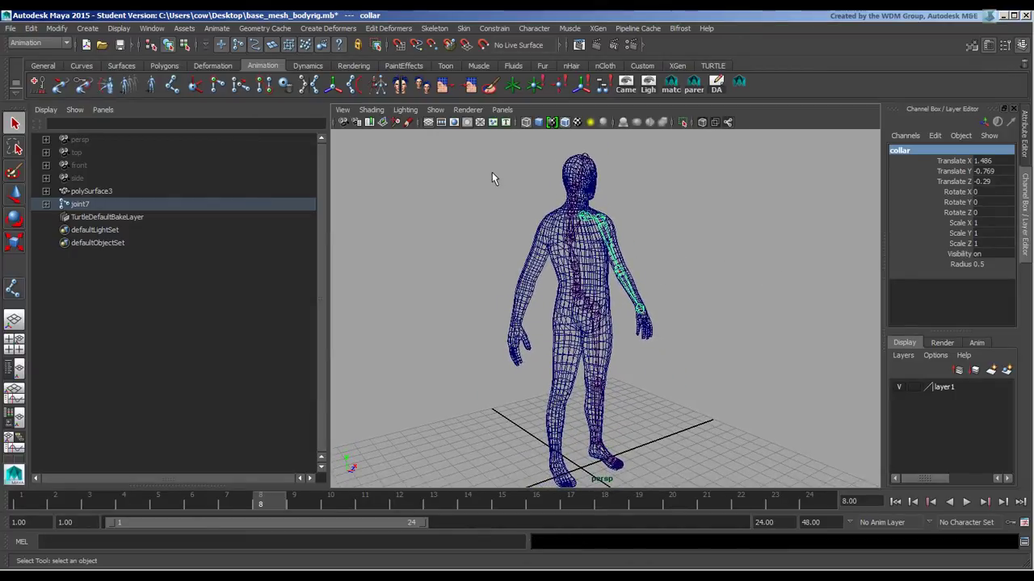
Detach the Joint Labelling and Add Joint Labels menus as floating windows and place them clear of the character
{"action": "left_click", "coordinate": [444, 29]}
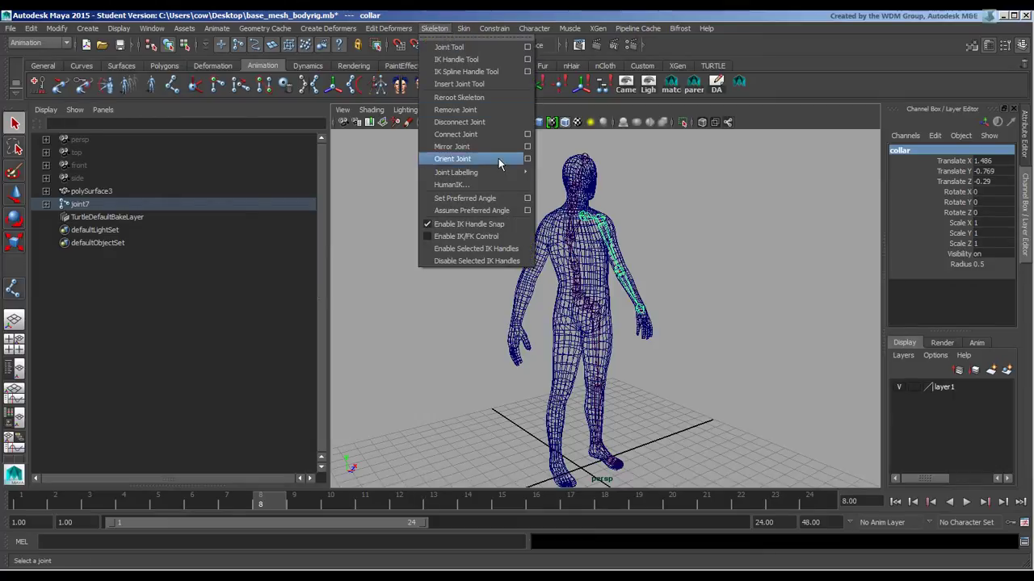
{"action": "mouse_move", "coordinate": [506, 174]}
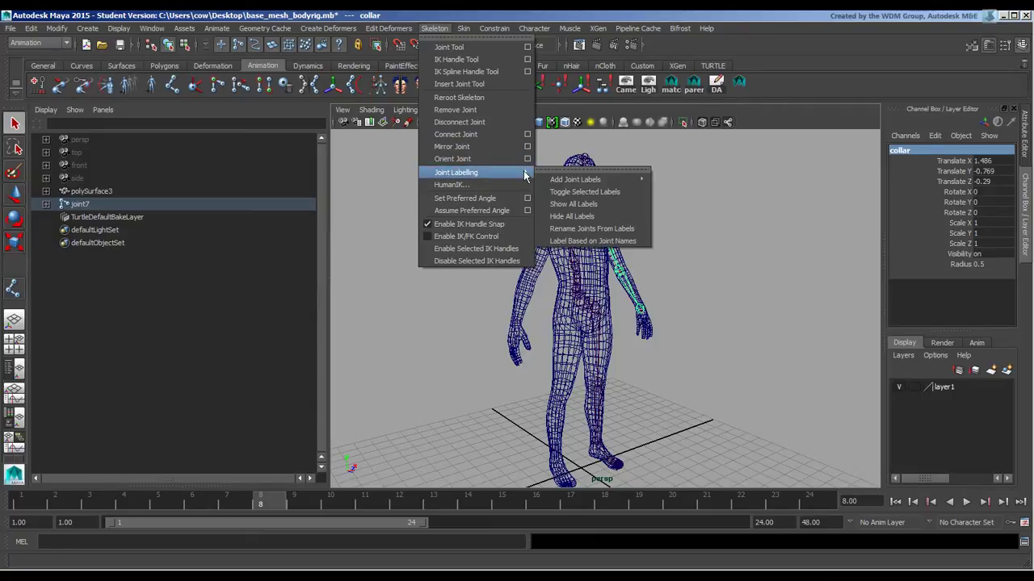
{"action": "left_click", "coordinate": [552, 171]}
{"action": "mouse_move", "coordinate": [612, 173]}
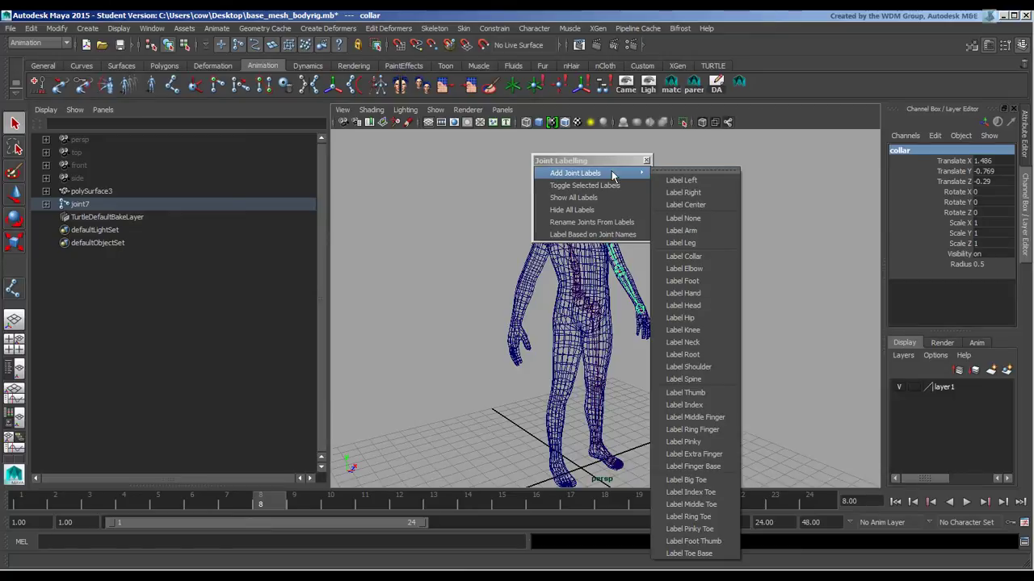
{"action": "left_click", "coordinate": [707, 171]}
{"action": "left_click_drag", "start_coordinate": [608, 162], "coordinate": [298, 146]}
{"action": "left_click", "coordinate": [696, 162]}
{"action": "left_click_drag", "start_coordinate": [696, 161], "coordinate": [751, 139]}
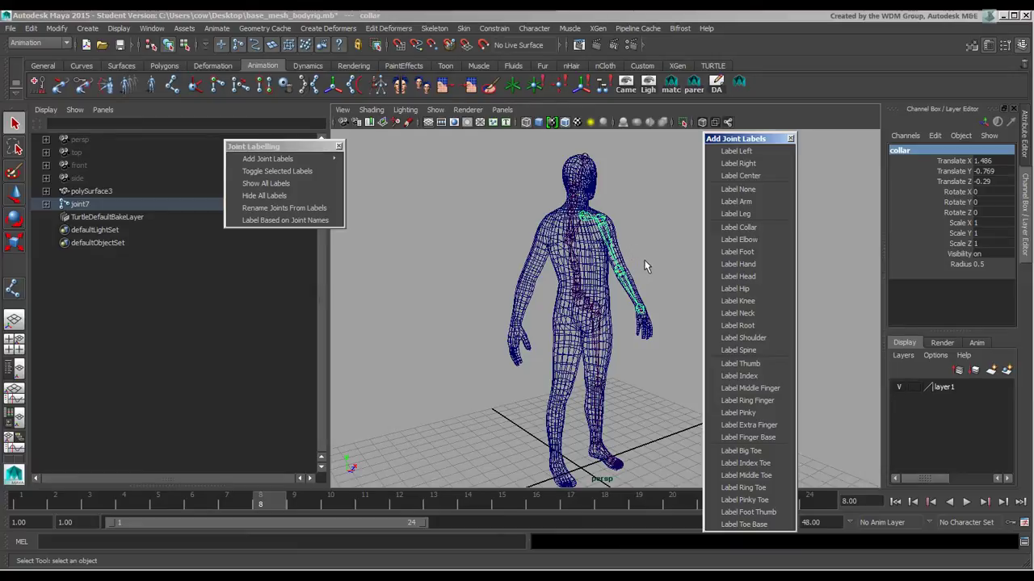
Apply the Collar label to the collar joint, and pick the pelvis root and upper leg joints to review their matching labels
{"action": "left_click_drag", "start_coordinate": [629, 248], "coordinate": [634, 231], "text": "alt"}
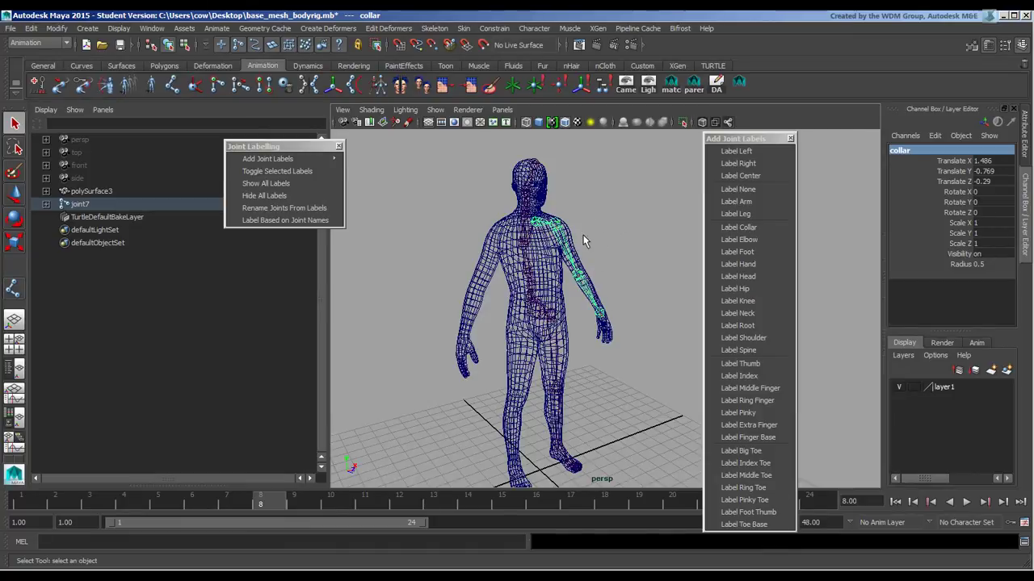
{"action": "left_click", "coordinate": [751, 230]}
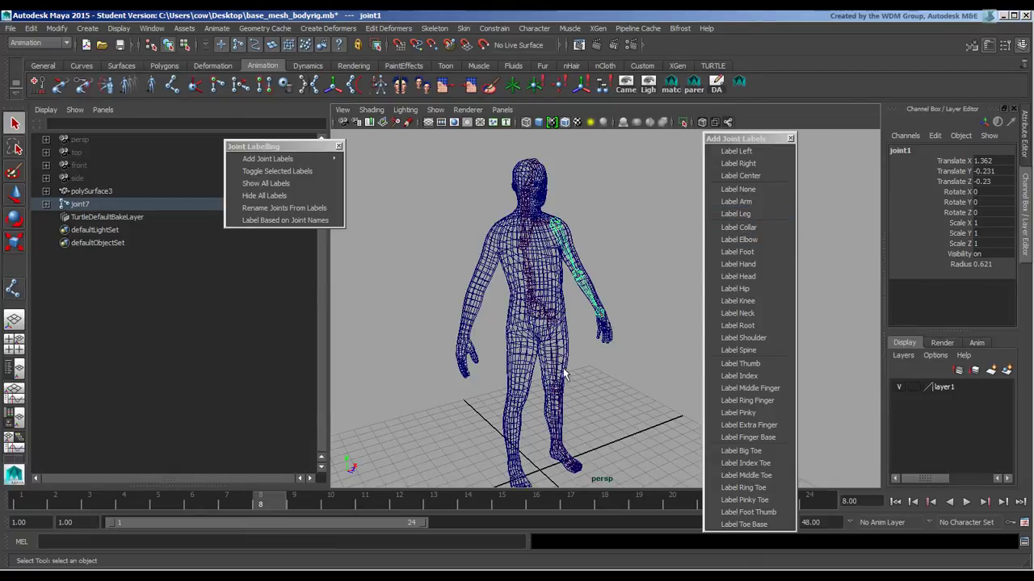
{"action": "left_click", "coordinate": [555, 329]}
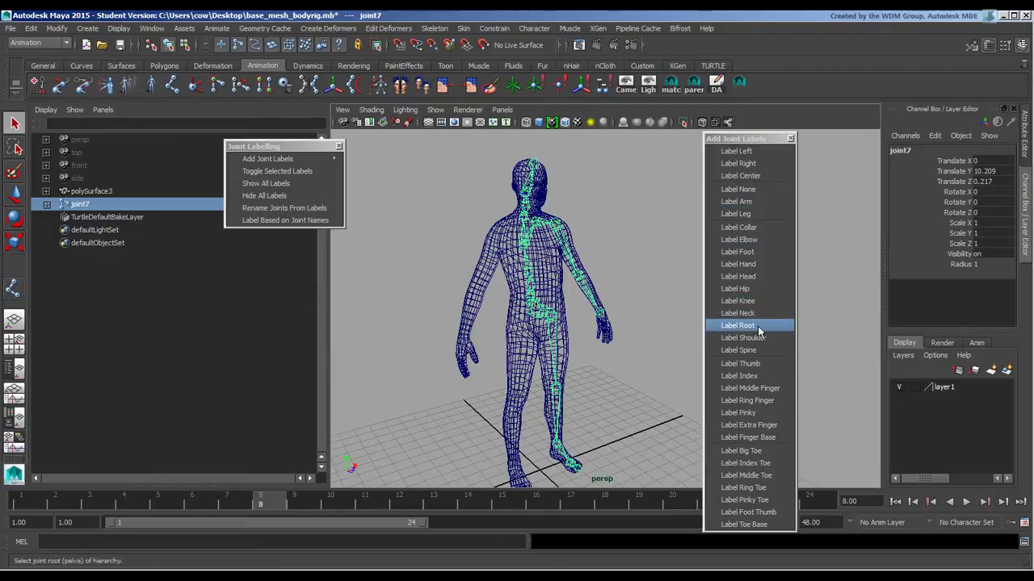
{"action": "left_click", "coordinate": [554, 319]}
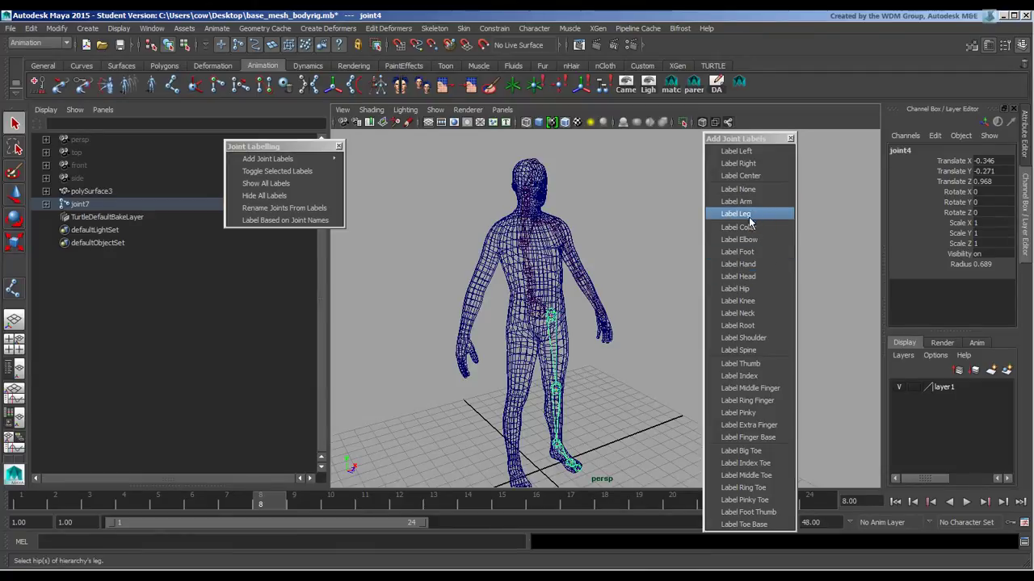
Expand the whole joint7 hierarchy in the Outliner and move the Joint Labelling window clear of the joint list
{"action": "left_click", "coordinate": [530, 311]}
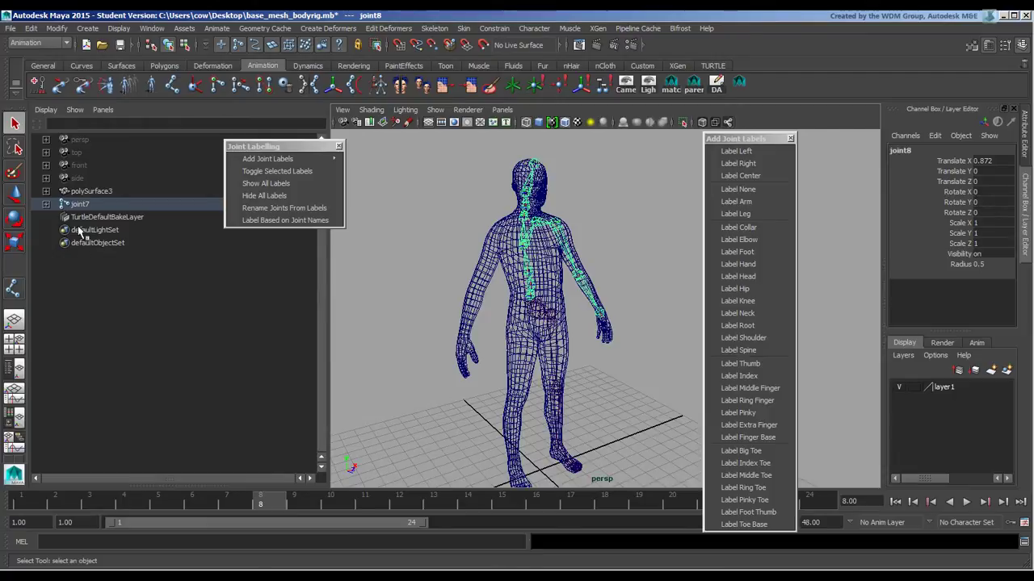
{"action": "left_click", "coordinate": [46, 204], "text": "shift"}
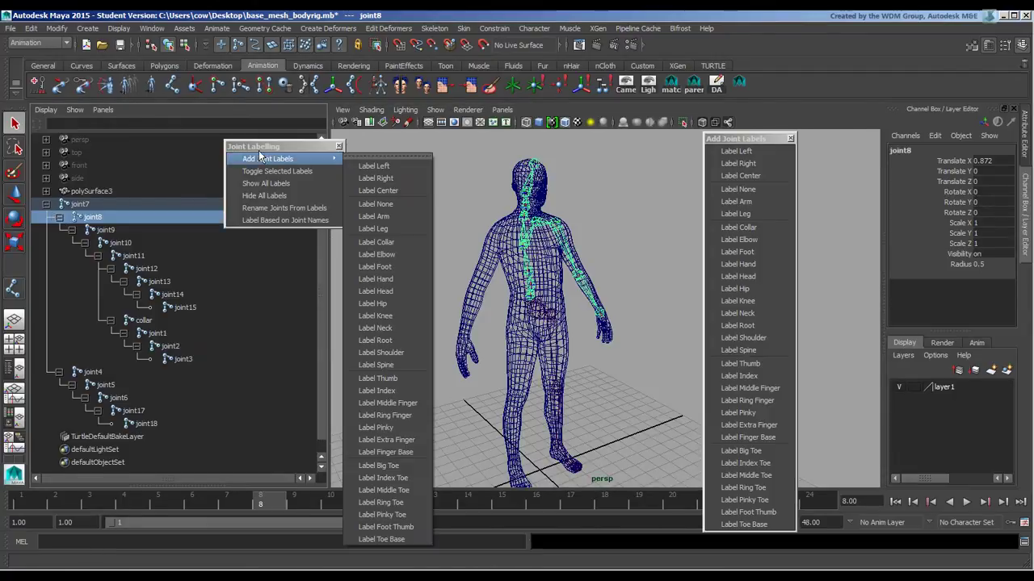
{"action": "left_click", "coordinate": [327, 145]}
{"action": "left_click_drag", "start_coordinate": [303, 148], "coordinate": [413, 98]}
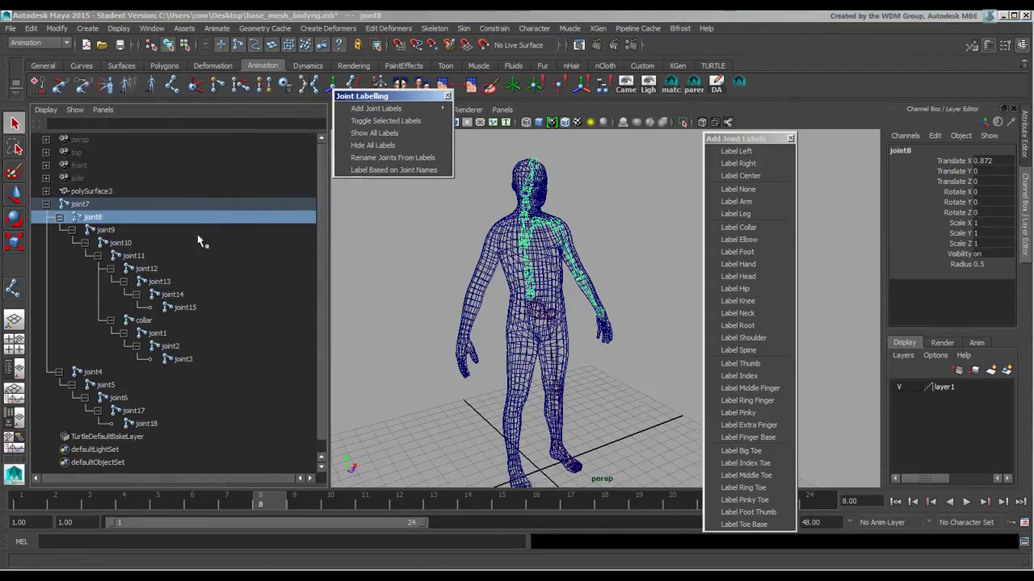
Apply the Spine label to the joints from joint8 through joint12 together
{"action": "left_click", "coordinate": [109, 230], "text": "ctrl"}
{"action": "left_click", "coordinate": [121, 242], "text": "ctrl"}
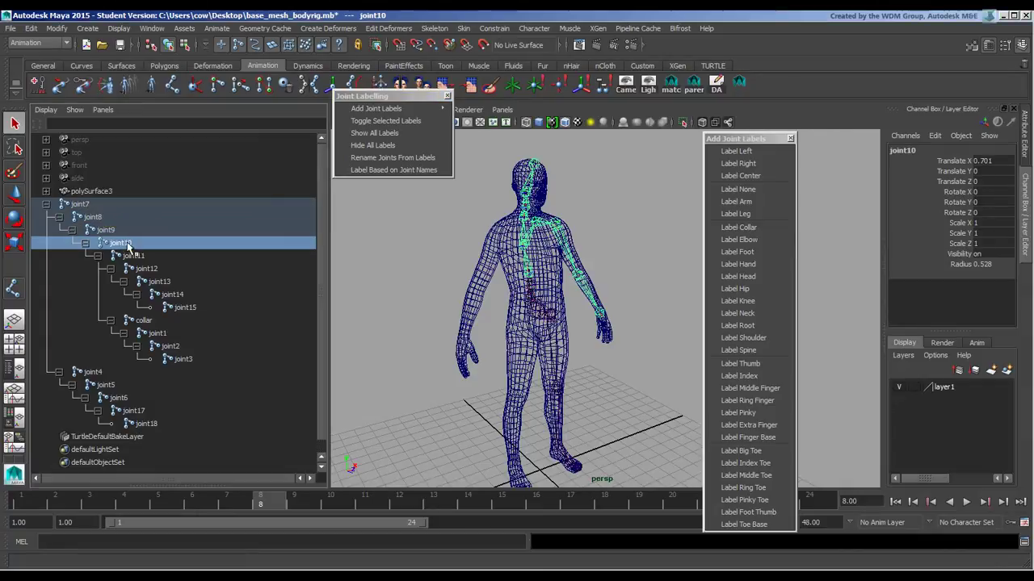
{"action": "left_click", "coordinate": [133, 255], "text": "ctrl"}
{"action": "left_click", "coordinate": [146, 268], "text": "ctrl"}
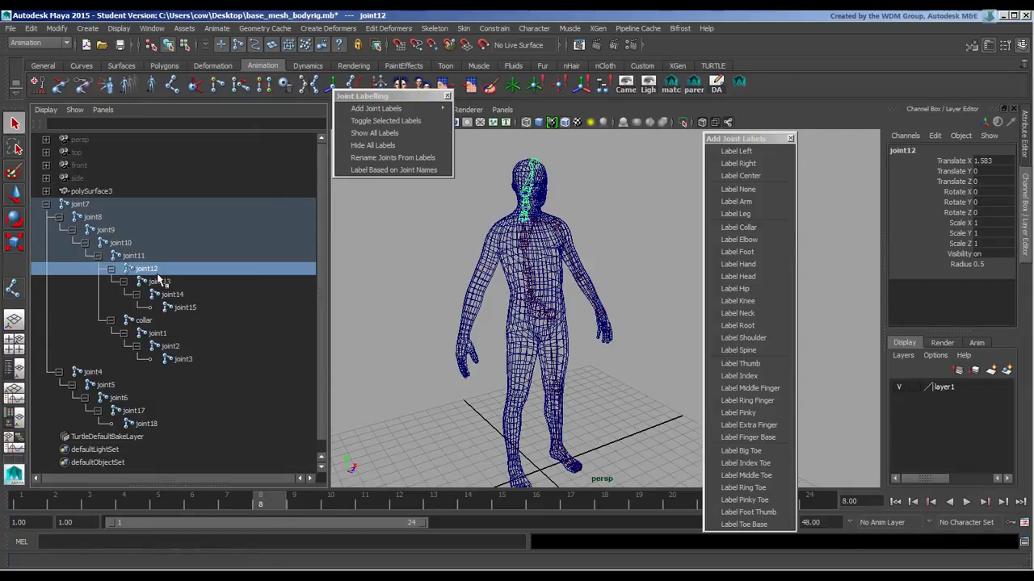
{"action": "left_click", "coordinate": [102, 220]}
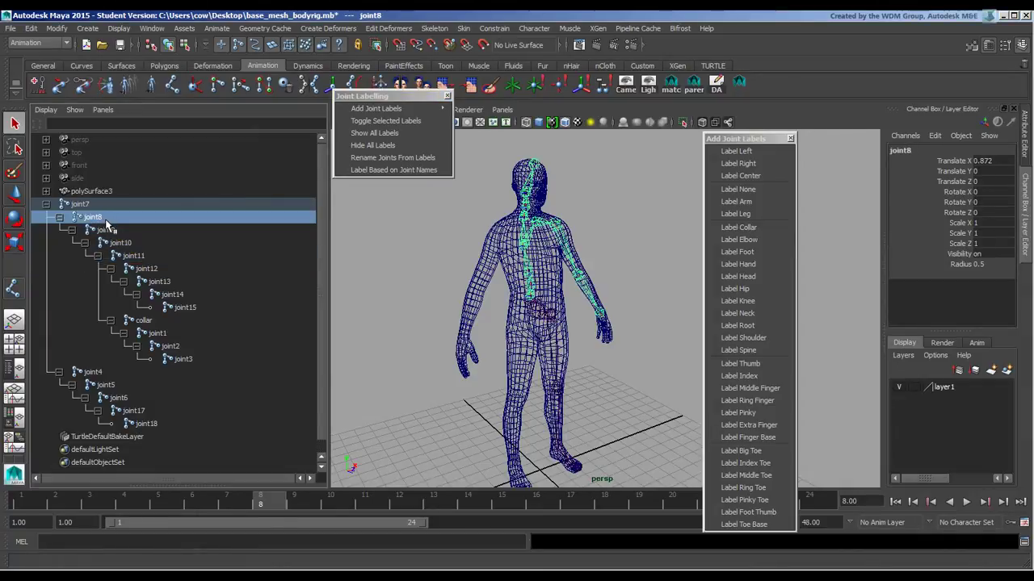
{"action": "left_click", "coordinate": [150, 269], "text": "shift"}
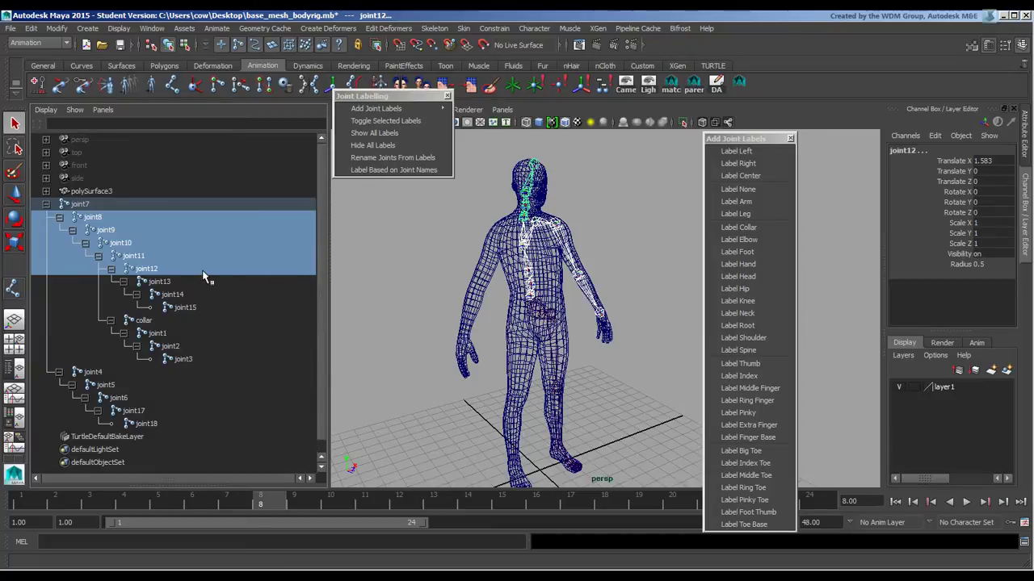
{"action": "mouse_move", "coordinate": [400, 109]}
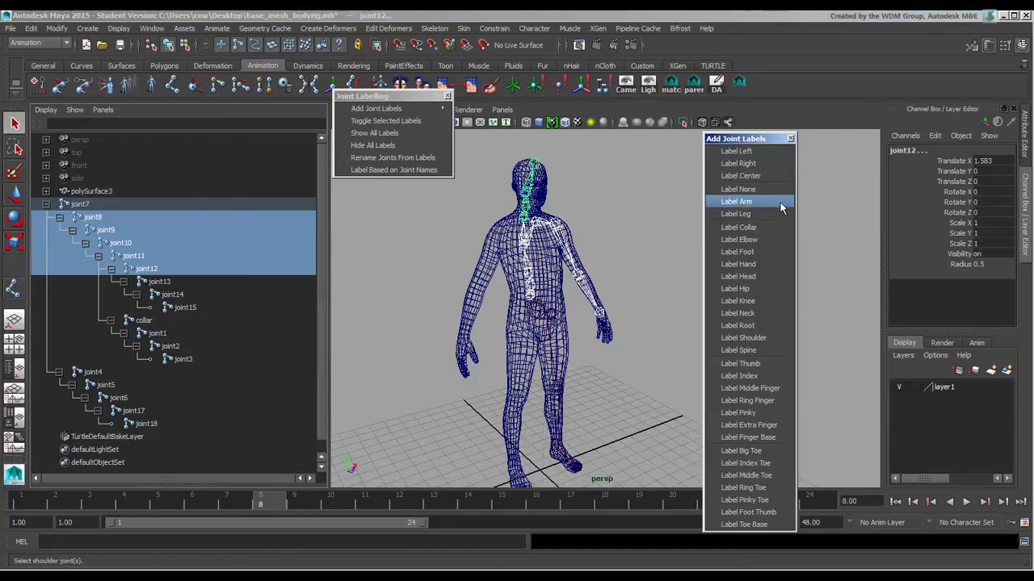
{"action": "left_click", "coordinate": [739, 350]}
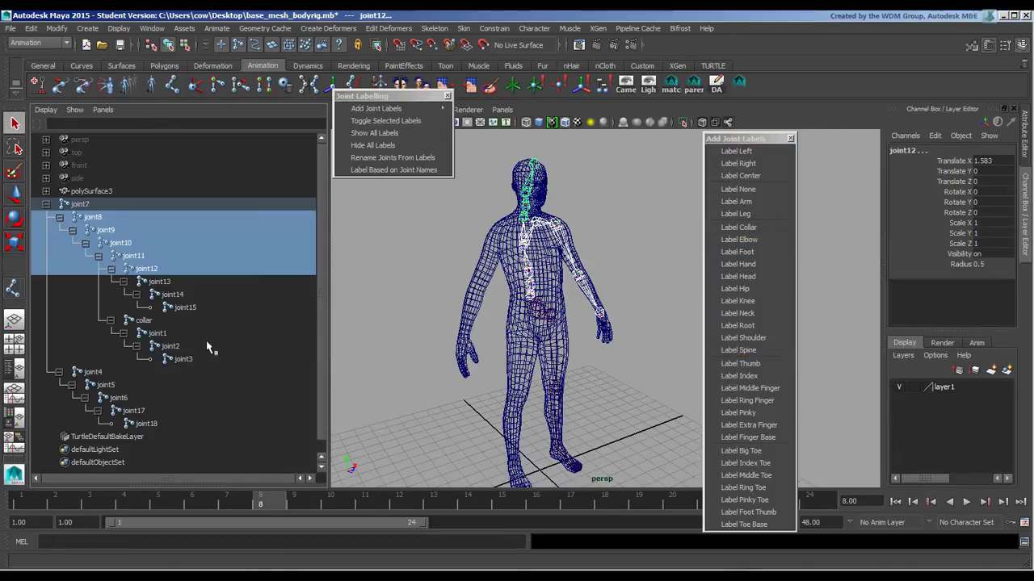
Label joint13 as Neck, and label joint14 and joint15 as Head
{"action": "left_click", "coordinate": [162, 281]}
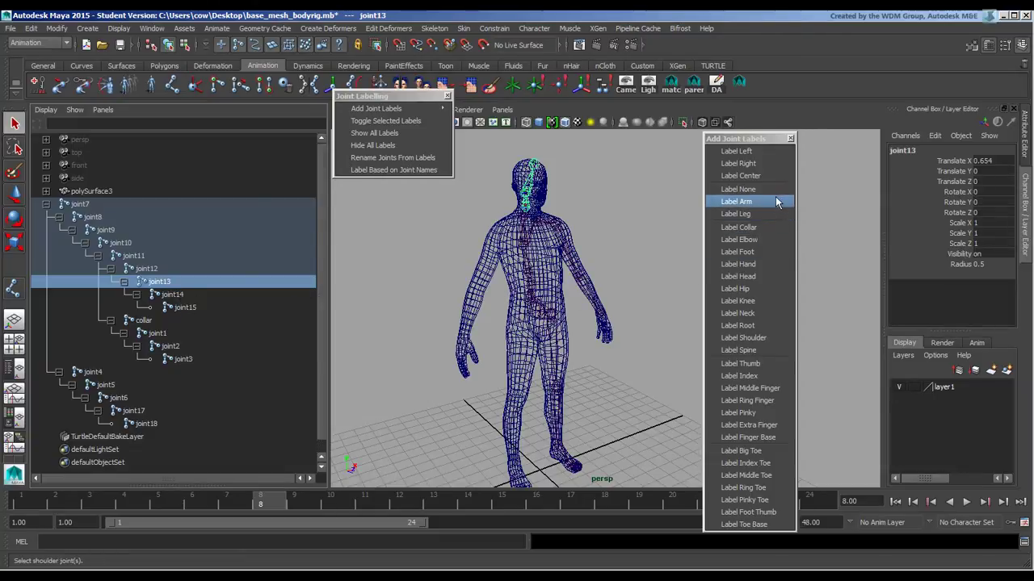
{"action": "left_click", "coordinate": [761, 314]}
{"action": "left_click", "coordinate": [226, 296]}
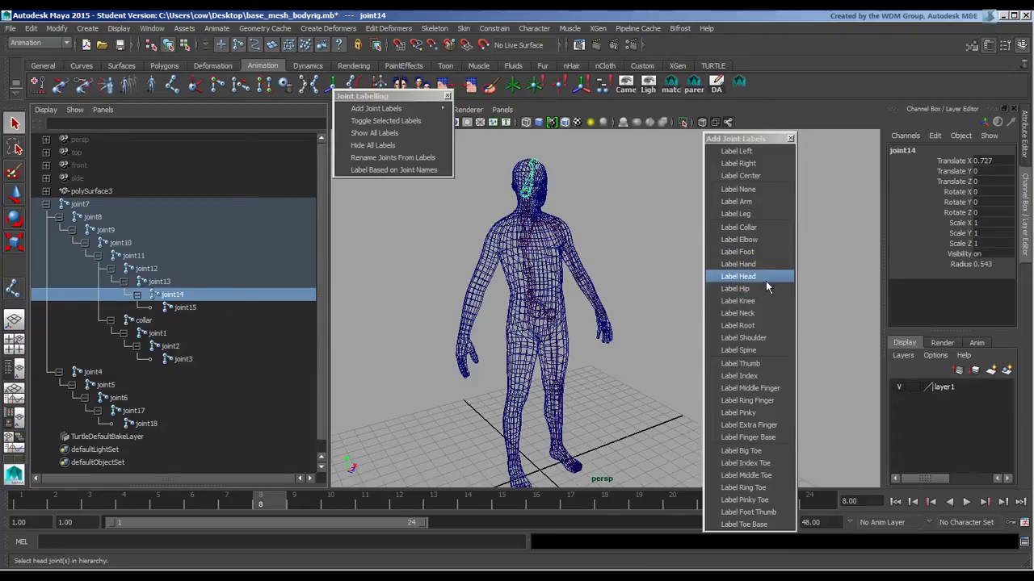
{"action": "left_click", "coordinate": [763, 313]}
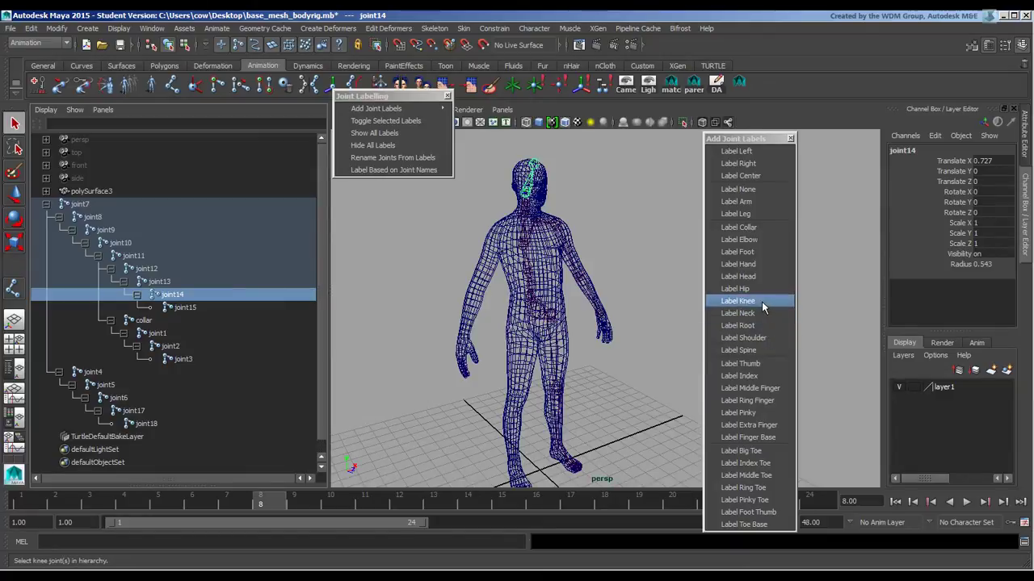
{"action": "left_click", "coordinate": [763, 276]}
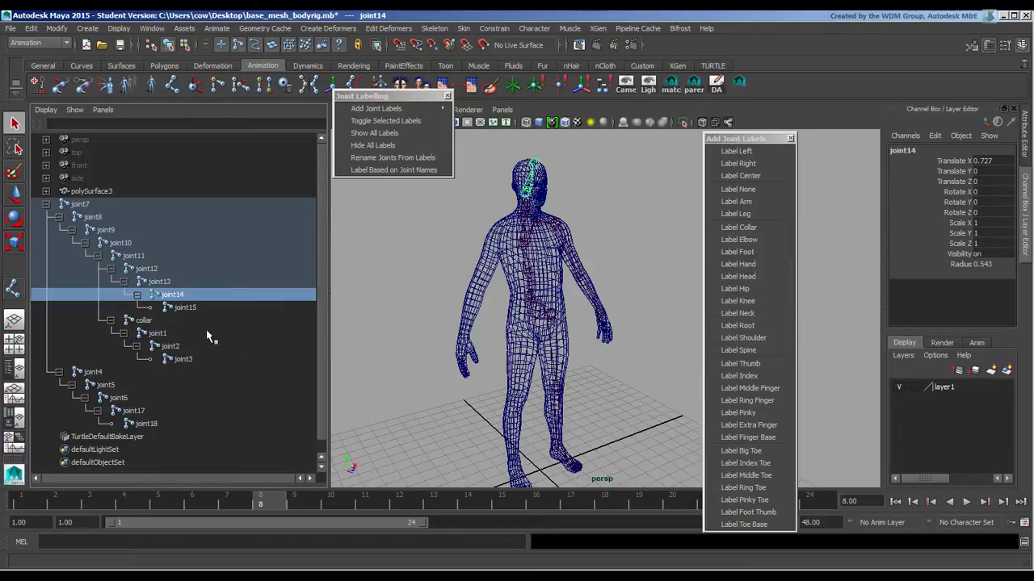
{"action": "left_click", "coordinate": [192, 308]}
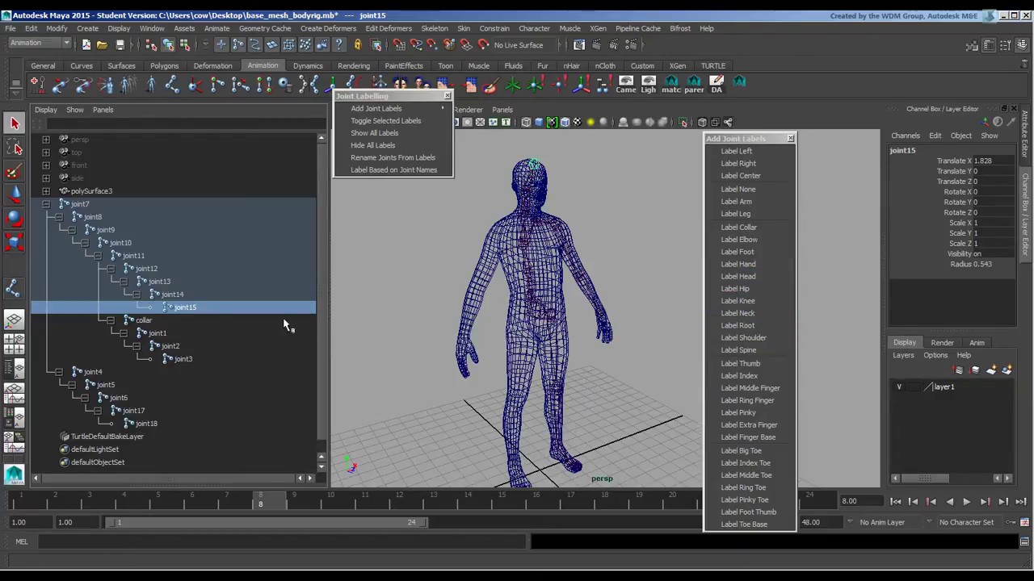
{"action": "left_click", "coordinate": [764, 276]}
Close the Add Joint Labels window and check the Joint Labelling side and type of joint9 and the left shoulder joint
{"action": "left_click", "coordinate": [388, 109]}
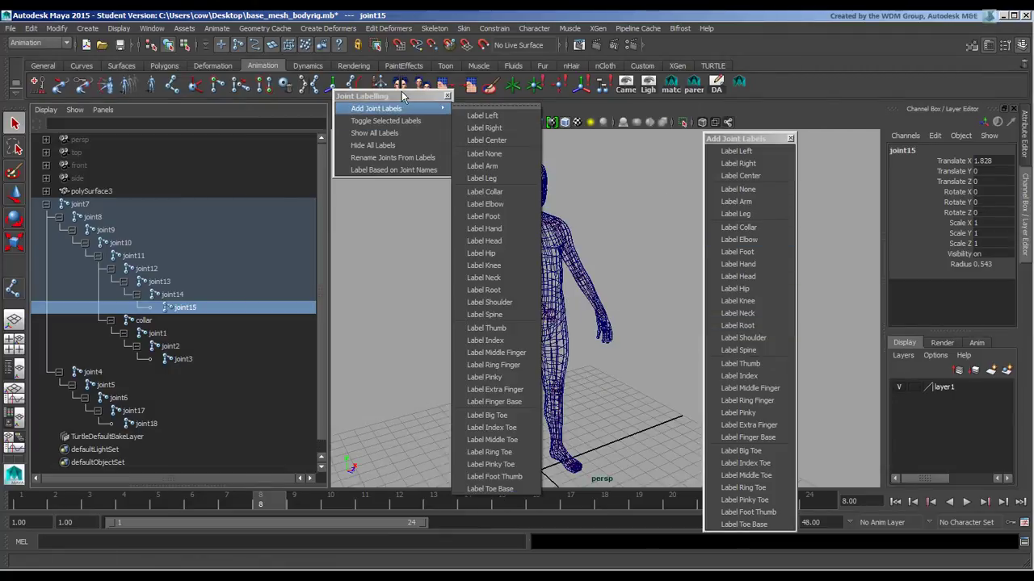
{"action": "left_click", "coordinate": [401, 92]}
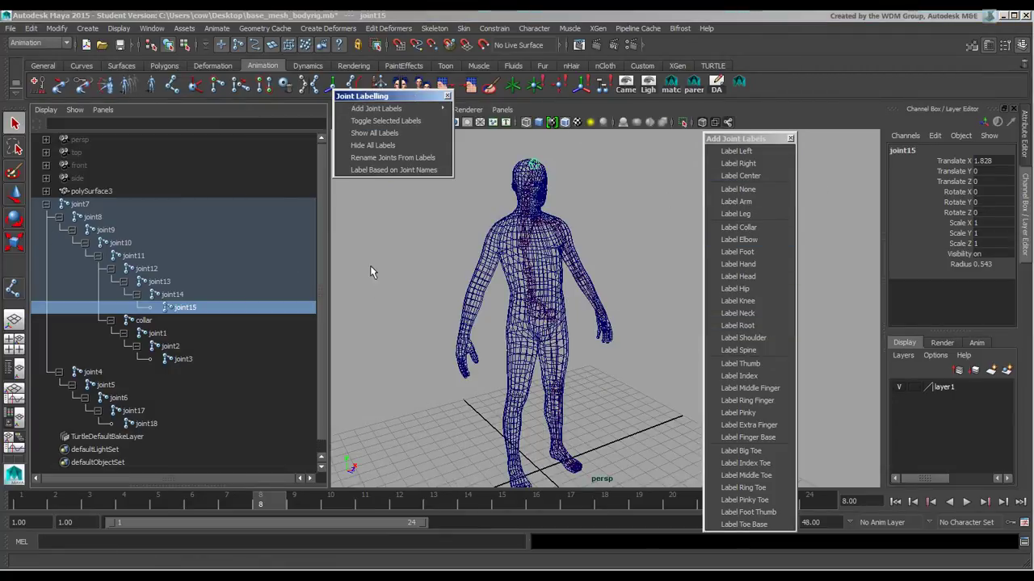
{"action": "left_click", "coordinate": [555, 308]}
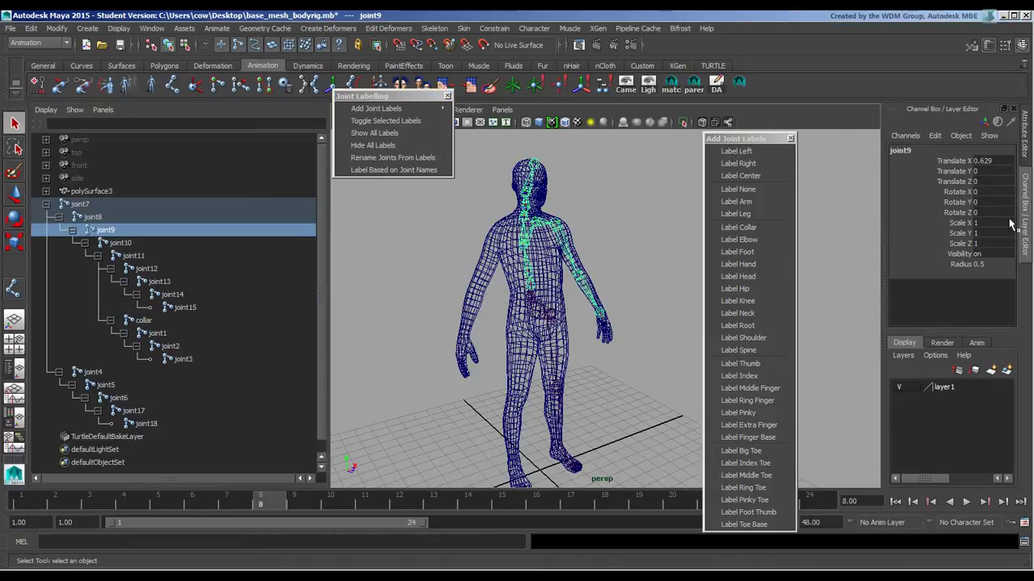
{"action": "left_click", "coordinate": [1026, 152]}
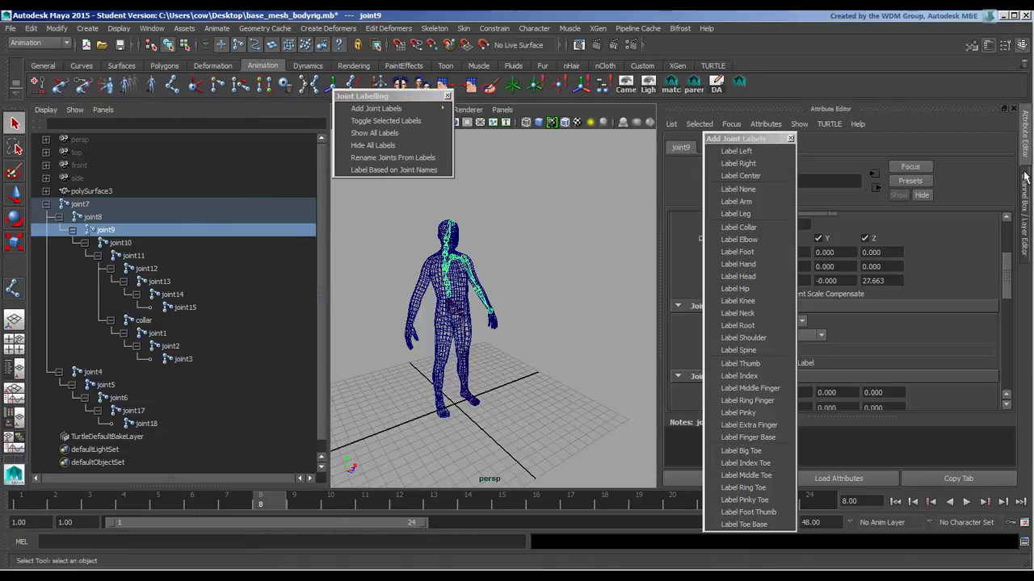
{"action": "left_click", "coordinate": [791, 140]}
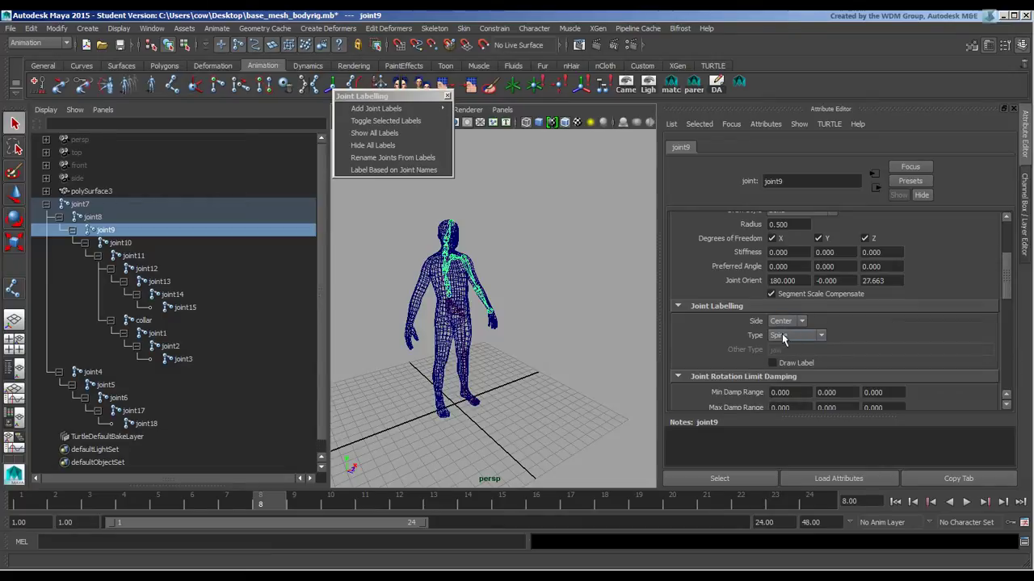
{"action": "left_click", "coordinate": [465, 258]}
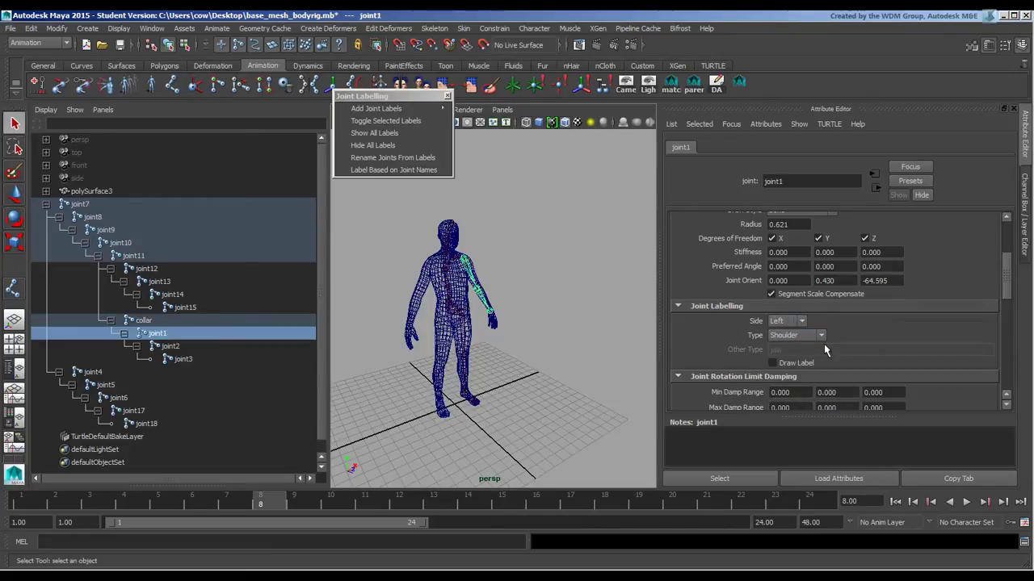
Display the joint labels of the whole skeleton in the viewport, starting from root joint7, and inspect them on the body
{"action": "left_click", "coordinate": [535, 311]}
{"action": "left_click", "coordinate": [454, 325]}
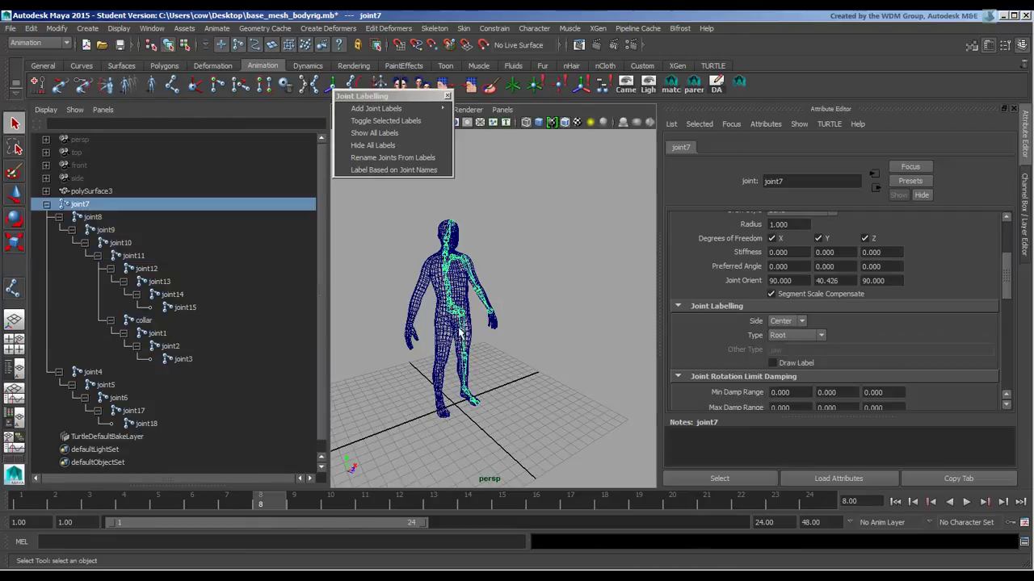
{"action": "left_click", "coordinate": [118, 29]}
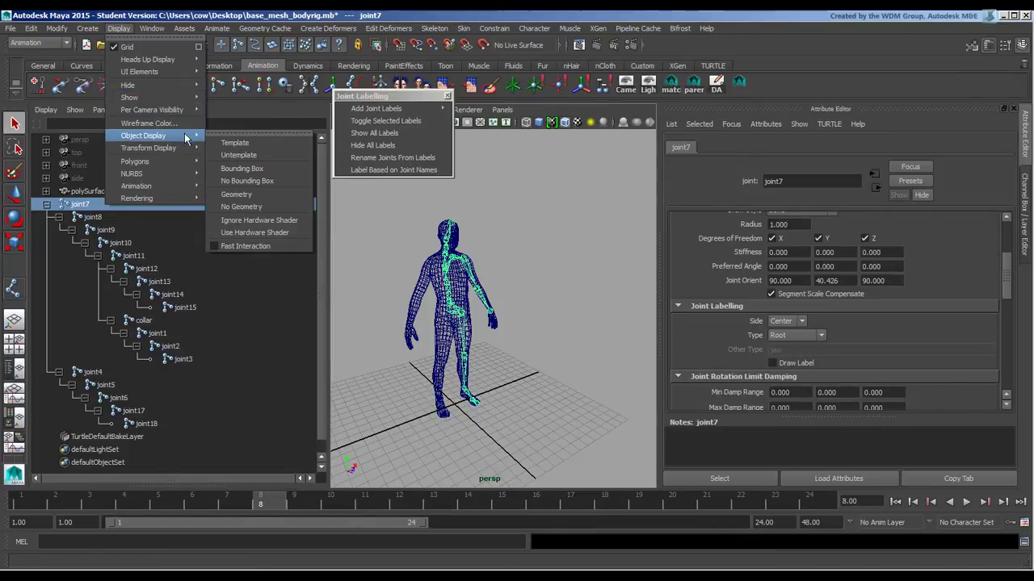
{"action": "mouse_move", "coordinate": [172, 191]}
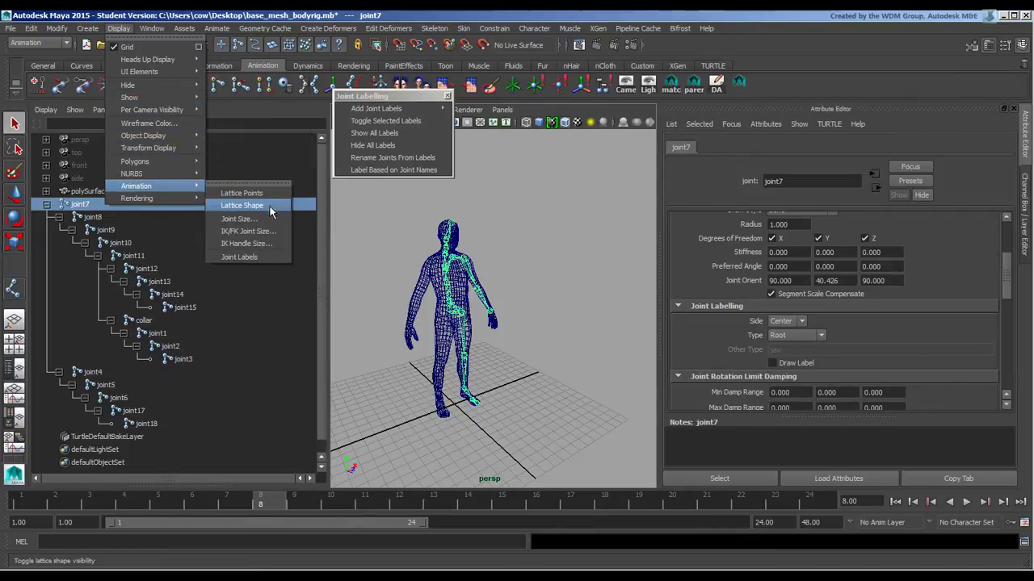
{"action": "left_click", "coordinate": [263, 257]}
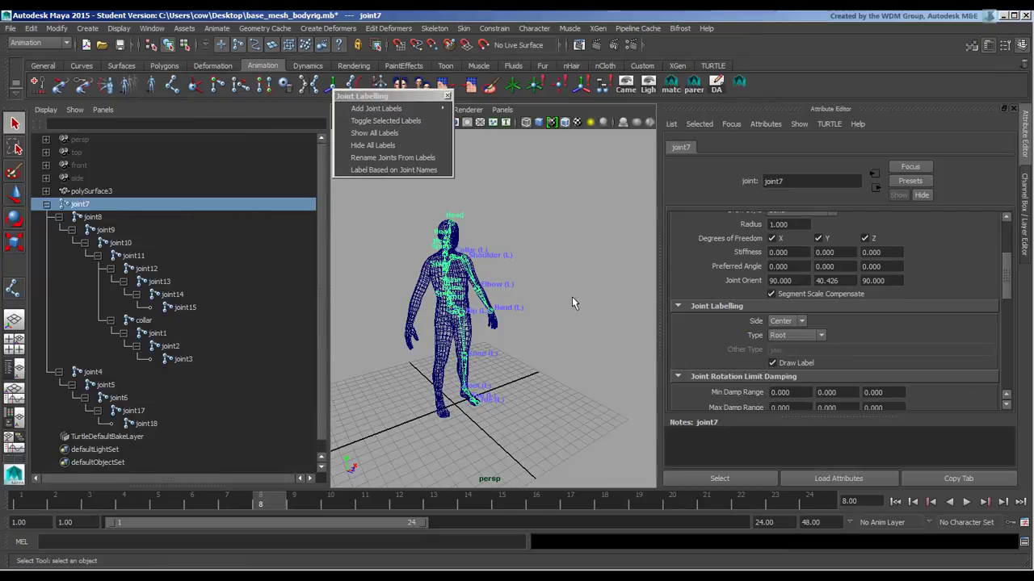
{"action": "right_click_drag", "start_coordinate": [557, 342], "coordinate": [554, 403], "text": "alt"}
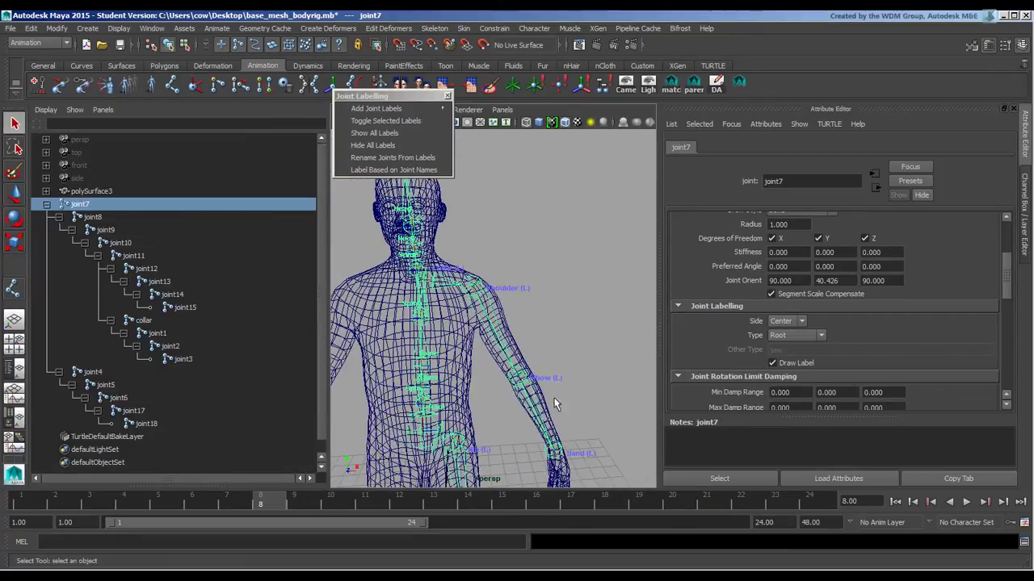
{"action": "left_click_drag", "start_coordinate": [554, 403], "coordinate": [562, 307], "text": "alt"}
{"action": "right_click_drag", "start_coordinate": [563, 307], "coordinate": [536, 278], "text": "alt"}
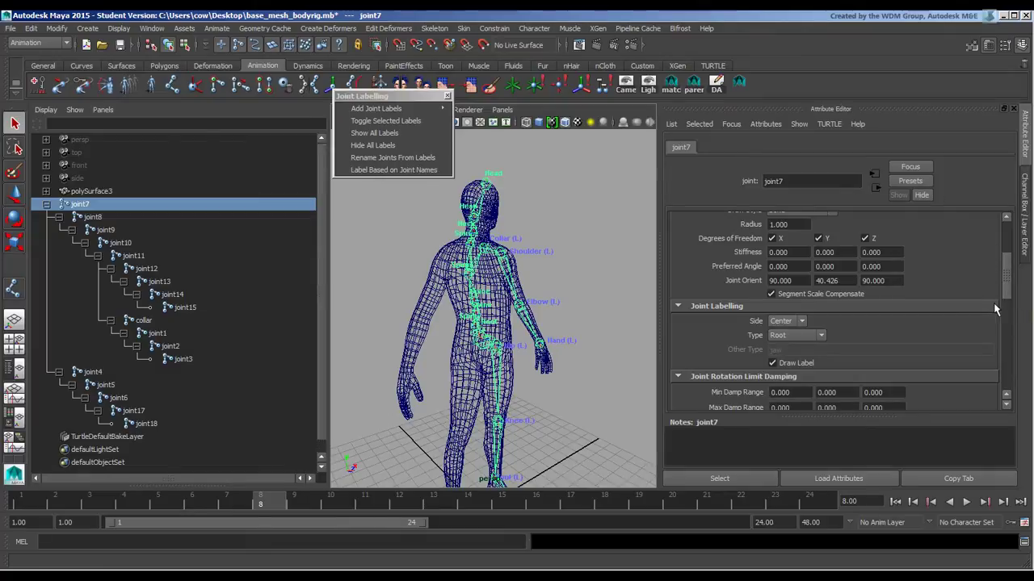
Rename all the skeleton's joints from their labels and select the root joint
{"action": "double_click", "coordinate": [808, 181]}
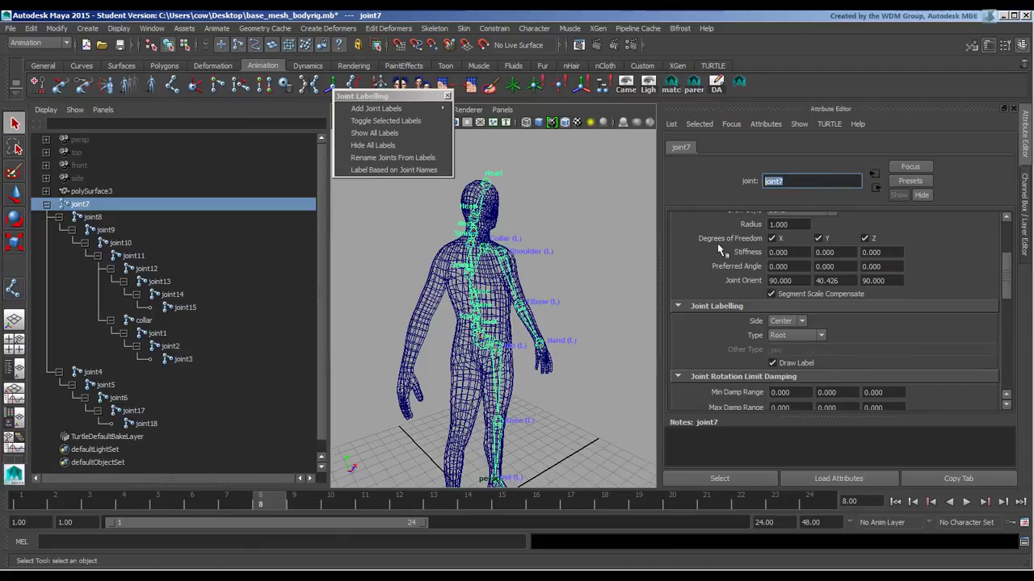
{"action": "left_click", "coordinate": [568, 311]}
{"action": "left_click", "coordinate": [485, 346]}
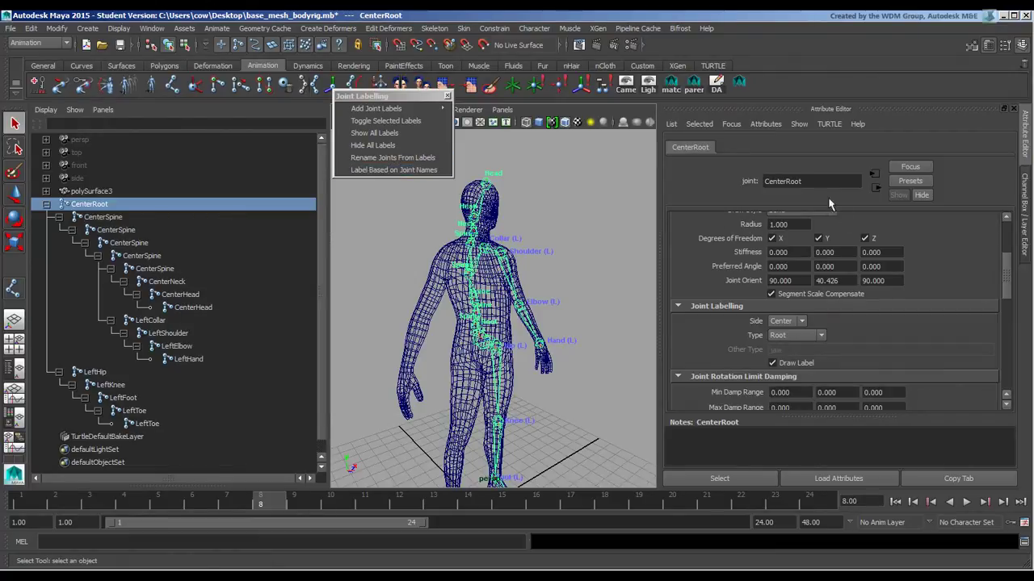
Check the new names of the left shoulder, elbow and hand joints, and close the Joint Labelling window
{"action": "left_click", "coordinate": [486, 253]}
{"action": "left_click", "coordinate": [506, 276]}
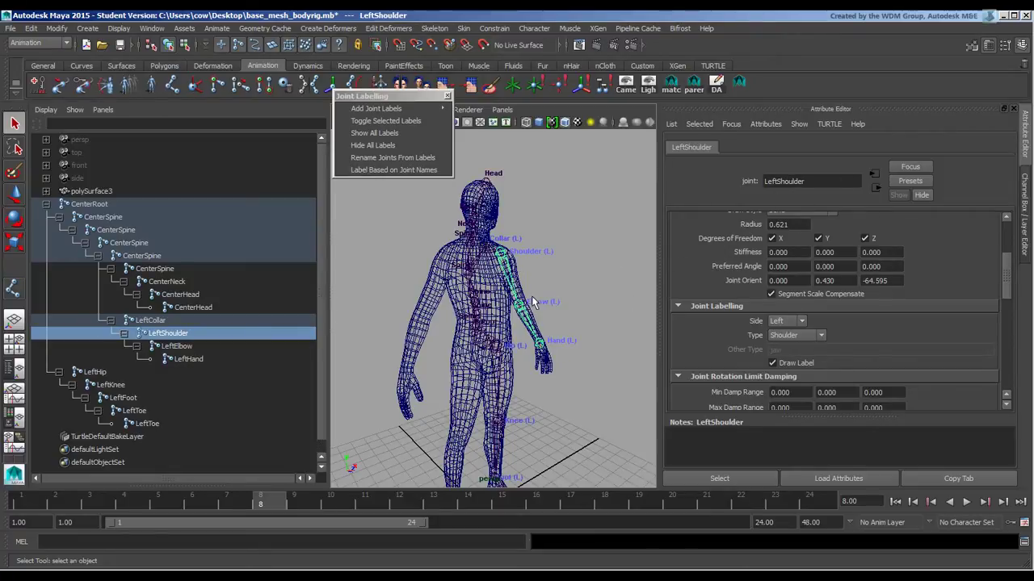
{"action": "left_click", "coordinate": [528, 321]}
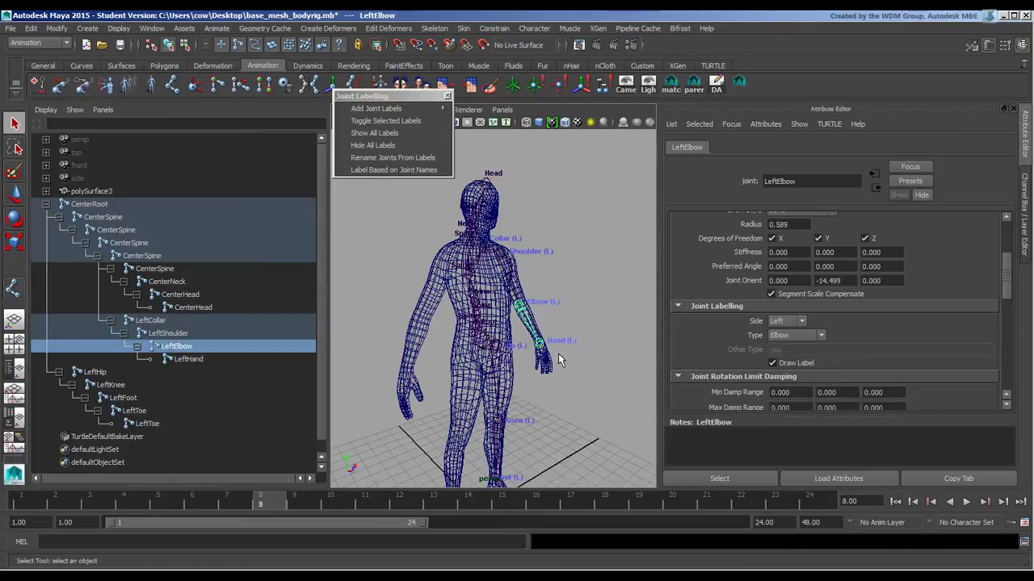
{"action": "left_click", "coordinate": [547, 360]}
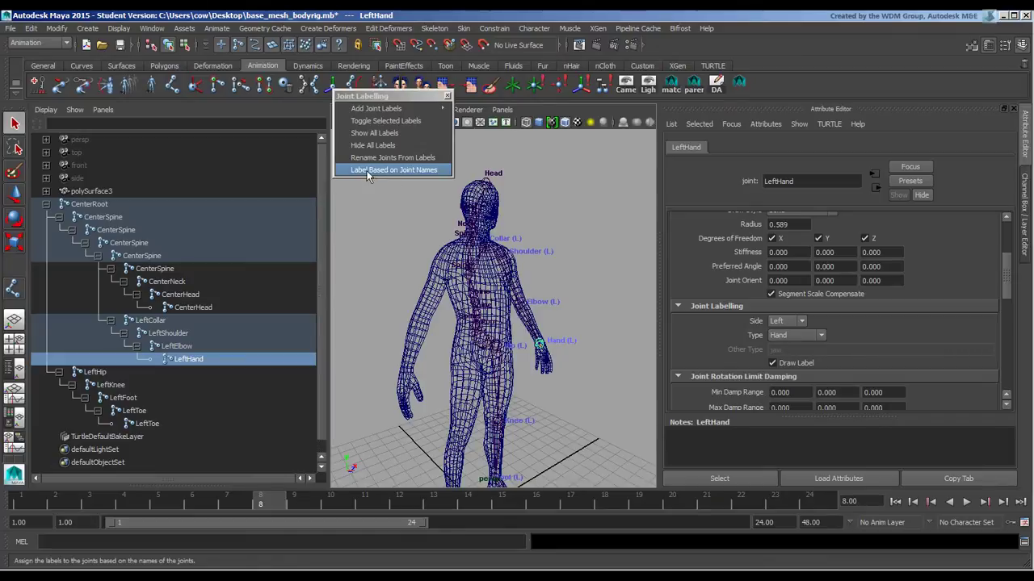
{"action": "left_click", "coordinate": [447, 96]}
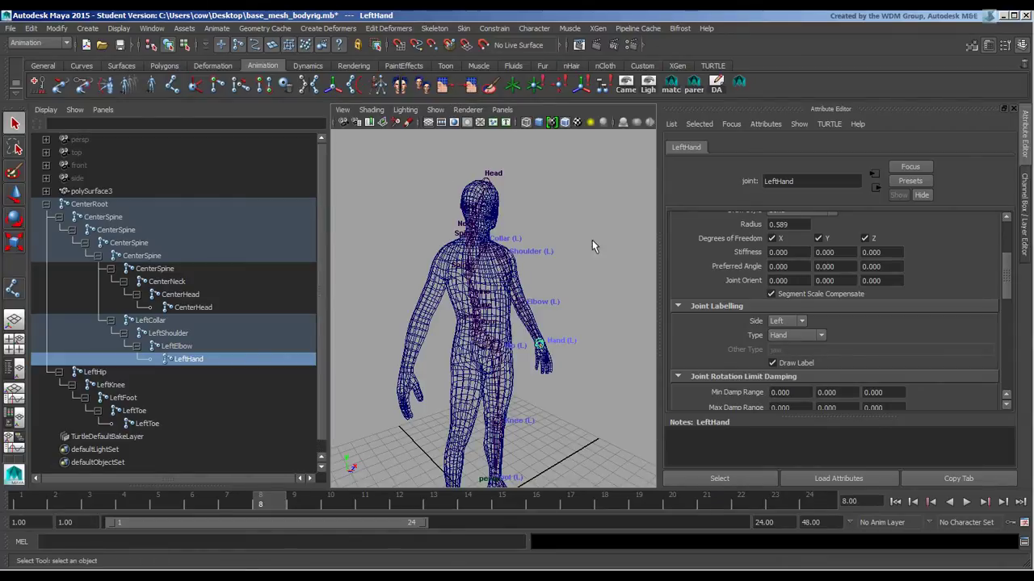
Mirror the LeftCollar joint chain across YZ with the Behavior function, replacing "Left" with "Right" in the duplicated joint names
{"action": "left_click_drag", "start_coordinate": [588, 291], "coordinate": [554, 277], "text": "alt"}
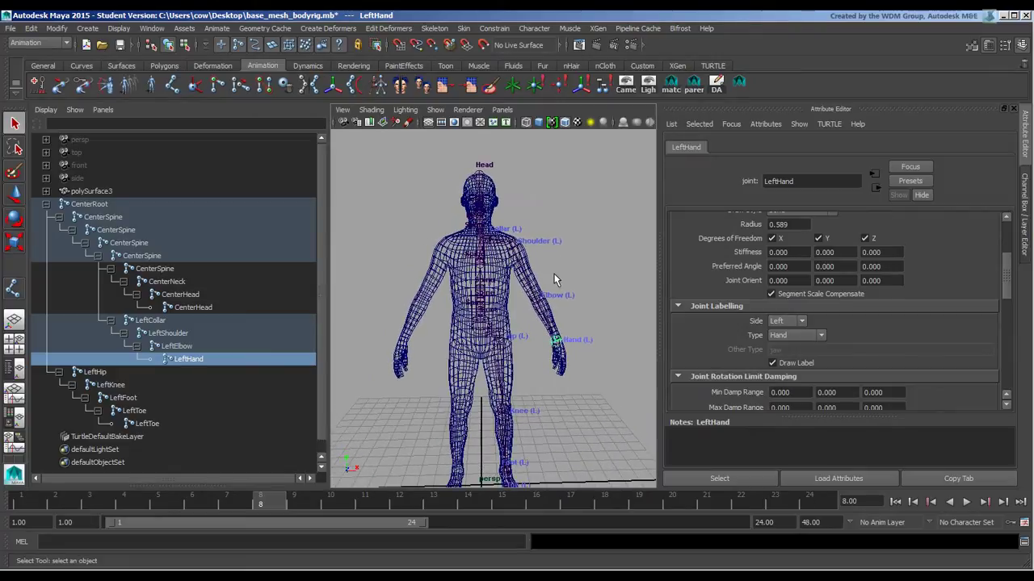
{"action": "right_click_drag", "start_coordinate": [554, 276], "coordinate": [565, 259], "text": "alt"}
{"action": "middle_click_drag", "start_coordinate": [565, 260], "coordinate": [570, 268], "text": "alt"}
{"action": "left_click_drag", "start_coordinate": [570, 267], "coordinate": [574, 263], "text": "alt"}
{"action": "right_click_drag", "start_coordinate": [575, 263], "coordinate": [559, 267], "text": "alt"}
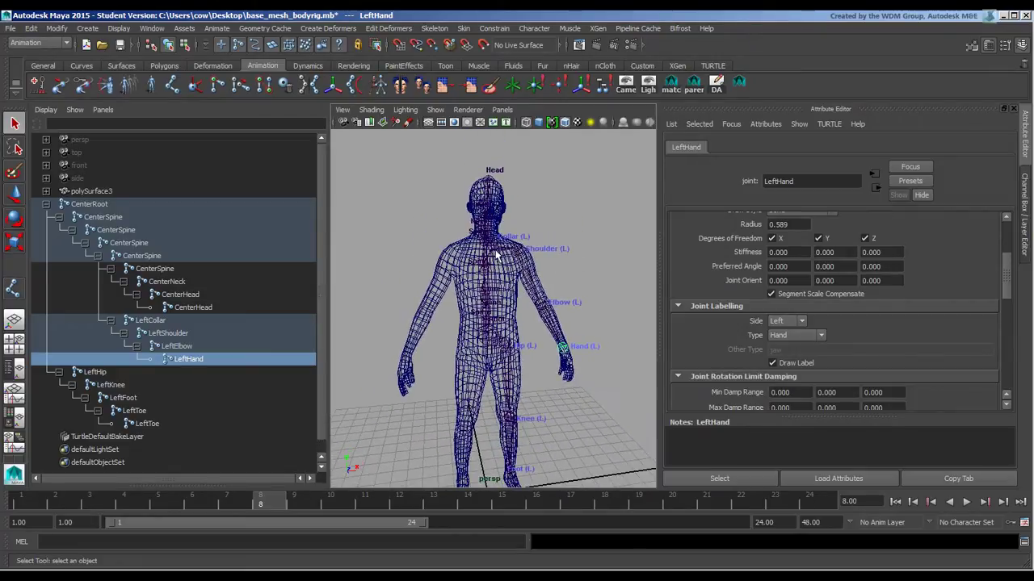
{"action": "left_click", "coordinate": [497, 247]}
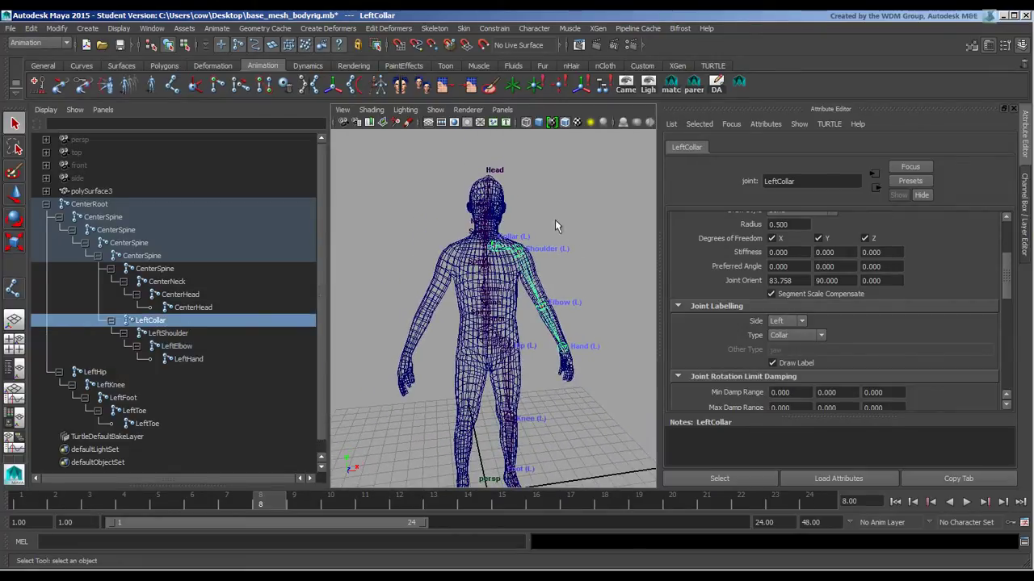
{"action": "left_click", "coordinate": [436, 28]}
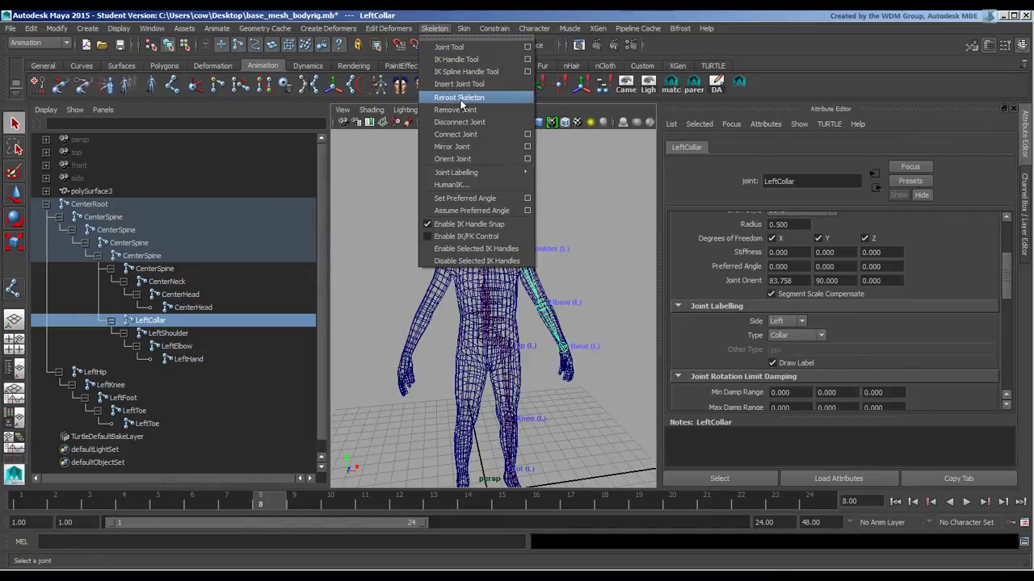
{"action": "left_click", "coordinate": [527, 147]}
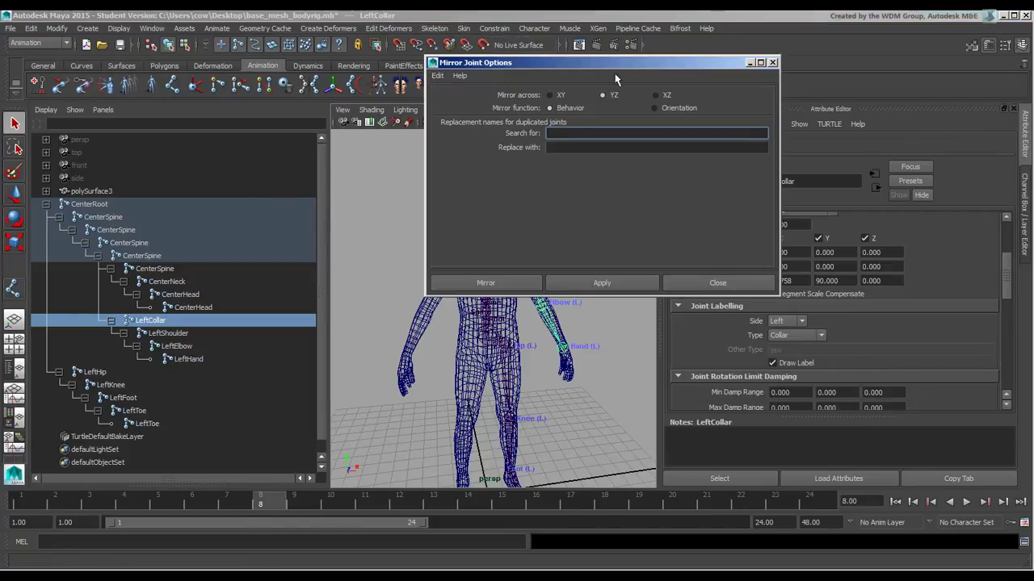
{"action": "left_click_drag", "start_coordinate": [602, 65], "coordinate": [276, 93]}
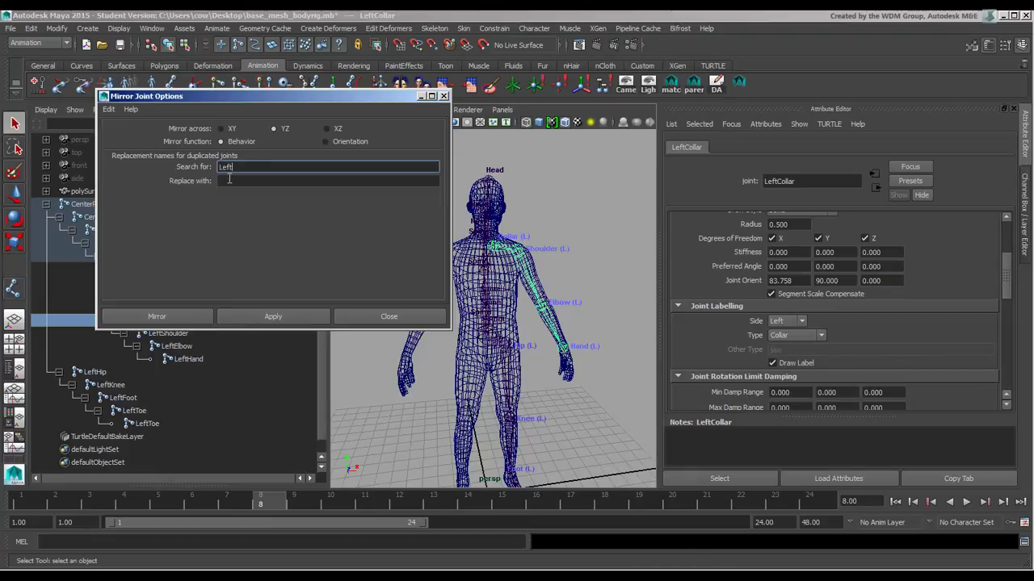
{"action": "left_click", "coordinate": [257, 180]}
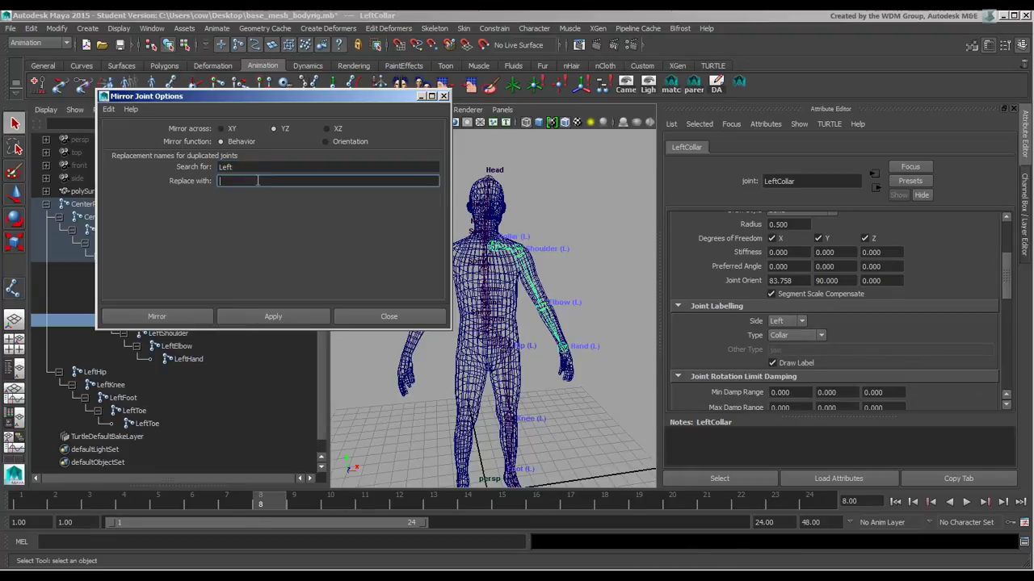
{"action": "type", "text": "Right"}
{"action": "left_click", "coordinate": [158, 317]}
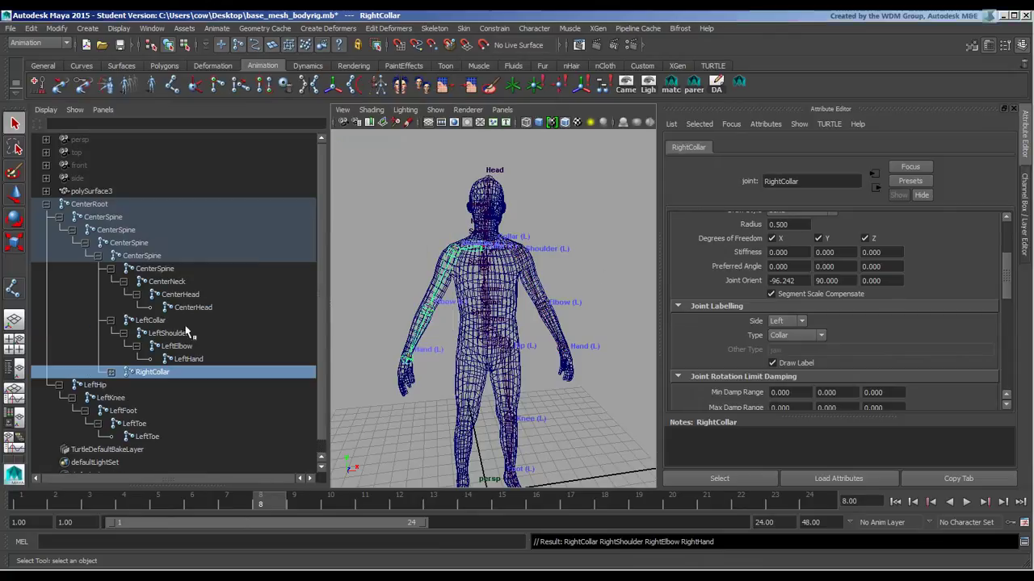
Try rotating the left and right shoulder joints together to test the mirrored arm behavior, and undo the rotation
{"action": "left_click", "coordinate": [622, 258]}
{"action": "left_click", "coordinate": [478, 282]}
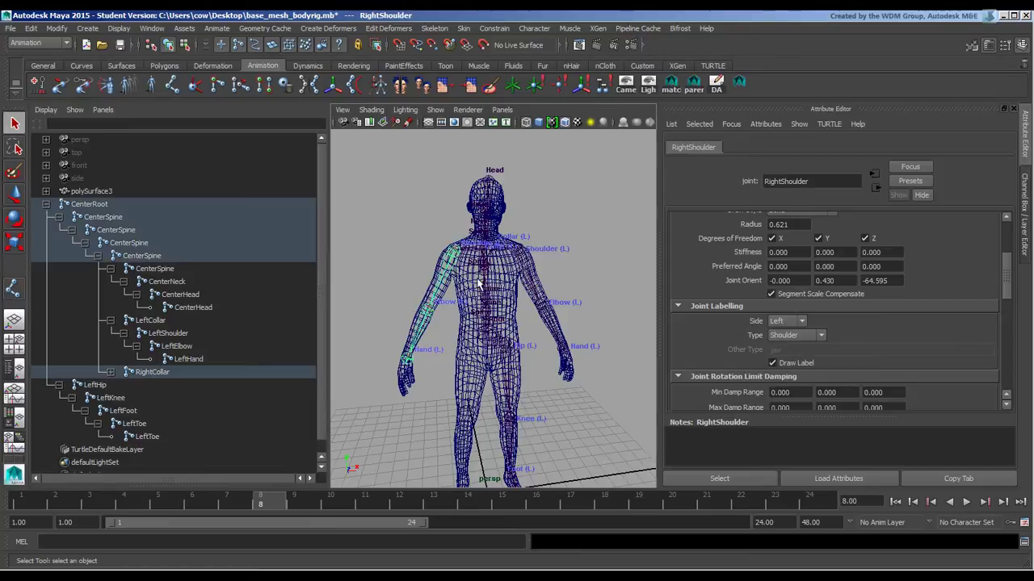
{"action": "left_click", "coordinate": [530, 266]}
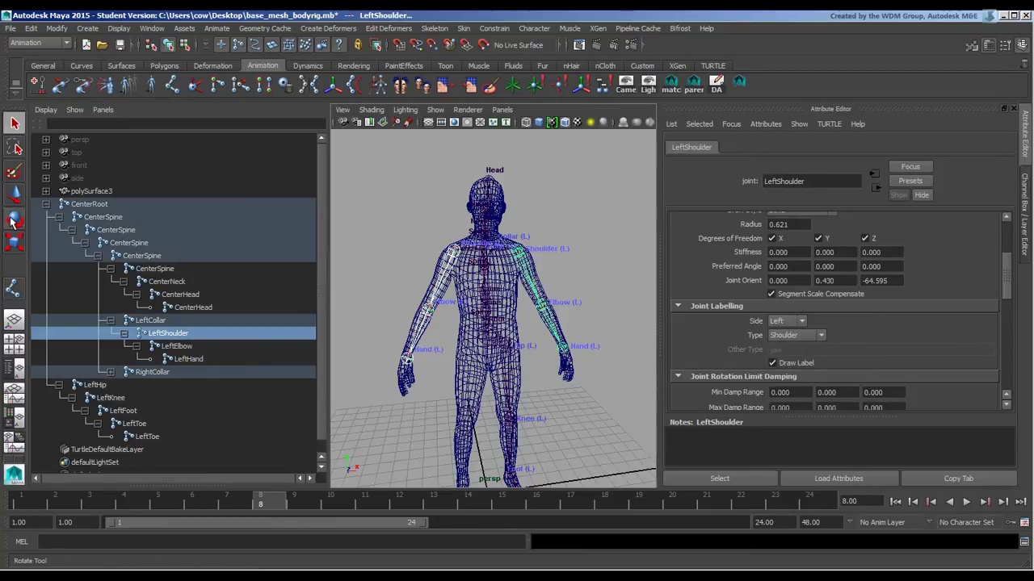
{"action": "key", "text": "e"}
{"action": "left_click_drag", "start_coordinate": [525, 194], "coordinate": [485, 212]}
{"action": "key", "text": "ctrl+z"}
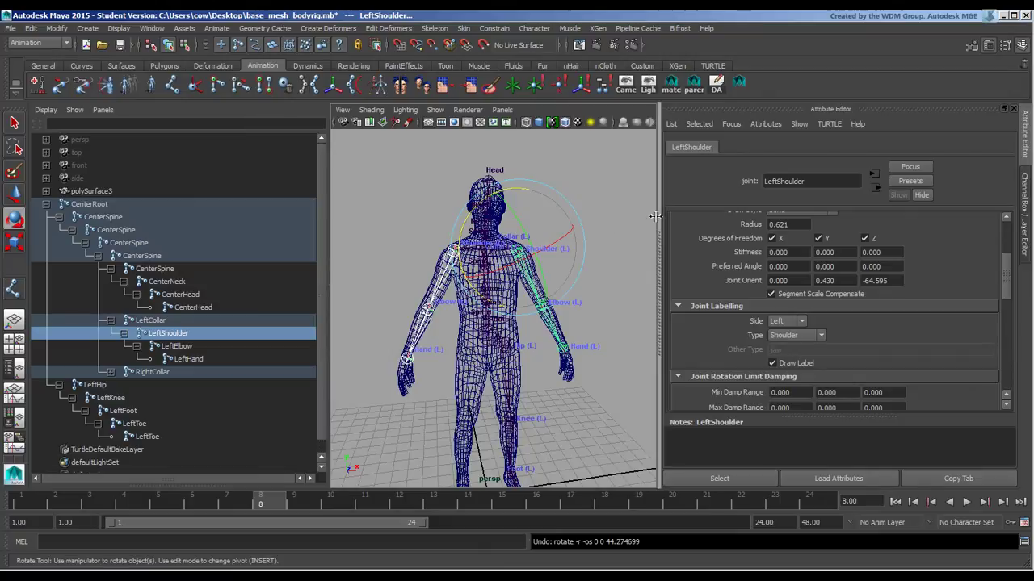
Select the right and left shoulder joints in turn to compare their names and Joint Labelling side settings
{"action": "left_click", "coordinate": [617, 254]}
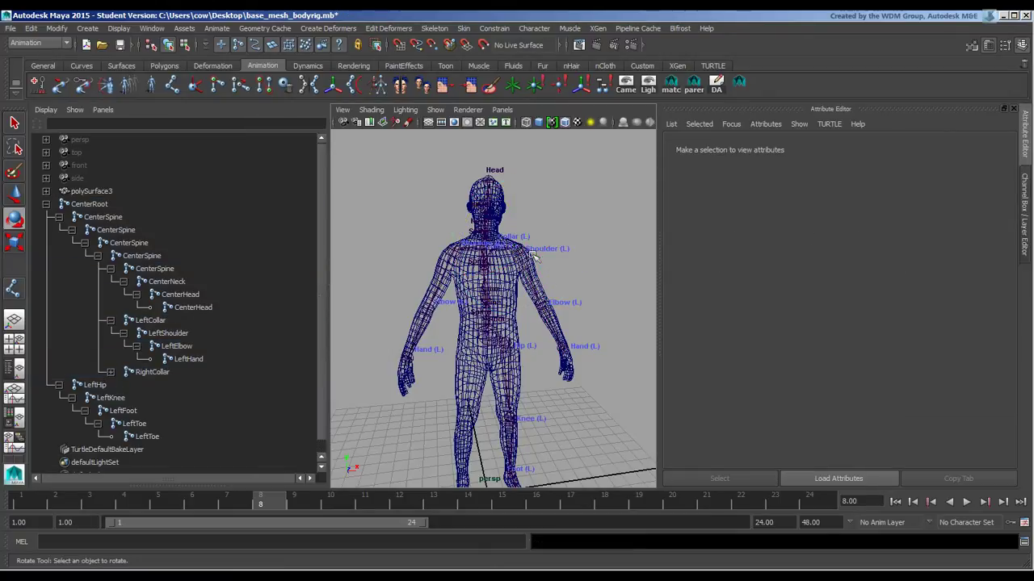
{"action": "left_click", "coordinate": [445, 260]}
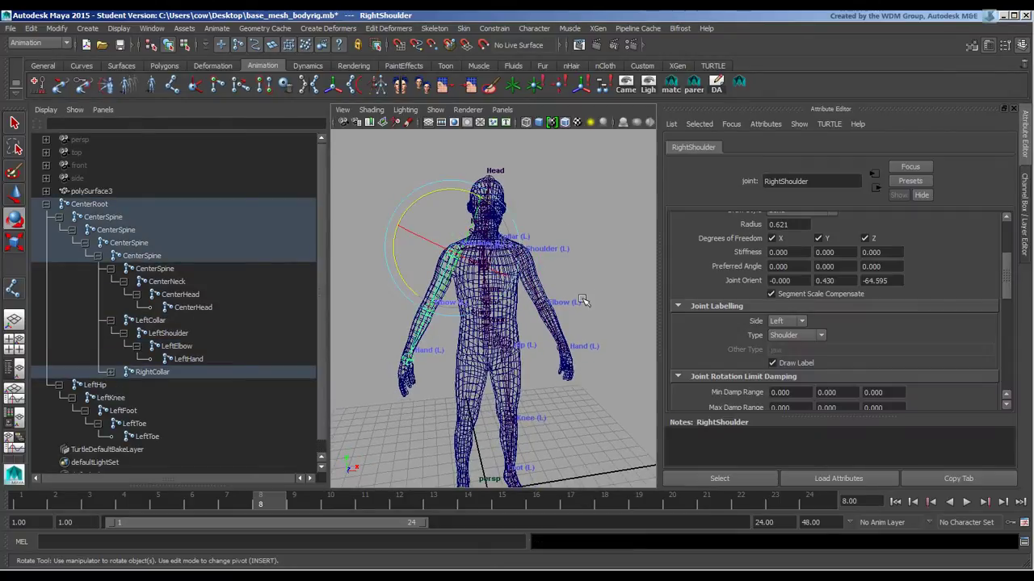
{"action": "scroll", "coordinate": [594, 298], "scroll_direction": "up", "scroll_amount": 6}
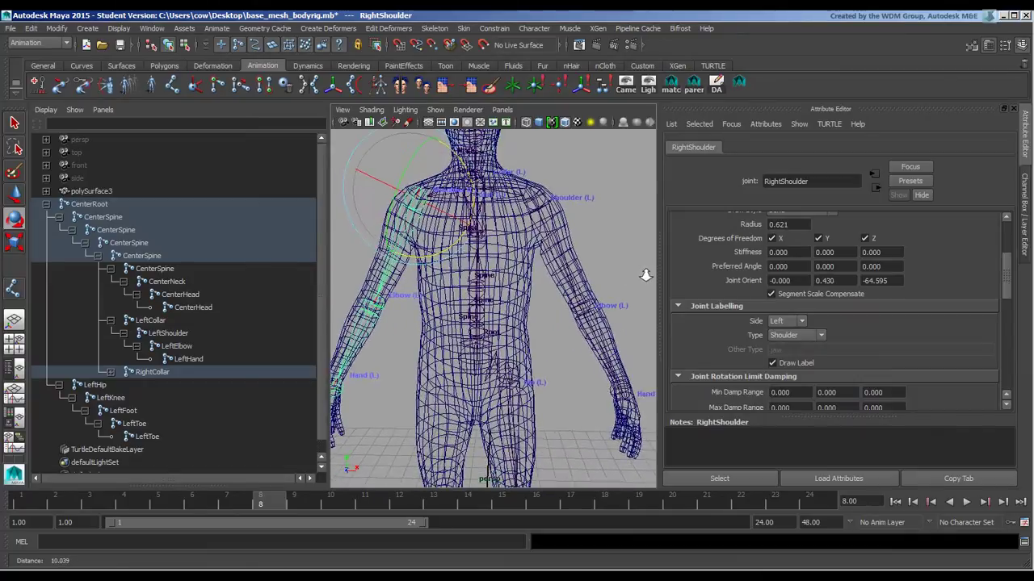
{"action": "left_click_drag", "start_coordinate": [543, 240], "coordinate": [601, 281], "text": "alt"}
{"action": "scroll", "coordinate": [585, 270], "scroll_direction": "down", "scroll_amount": 4}
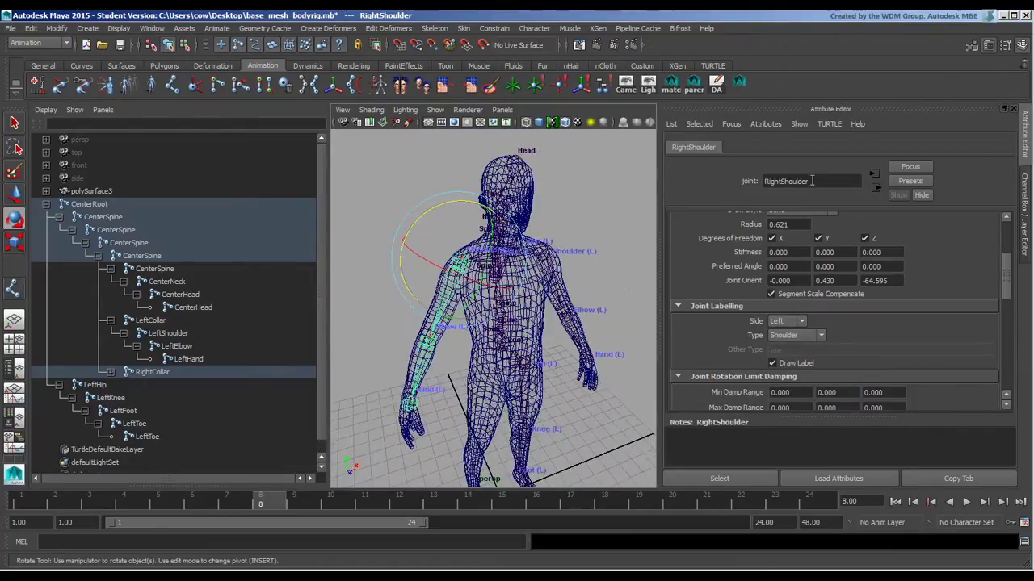
{"action": "left_click", "coordinate": [545, 266]}
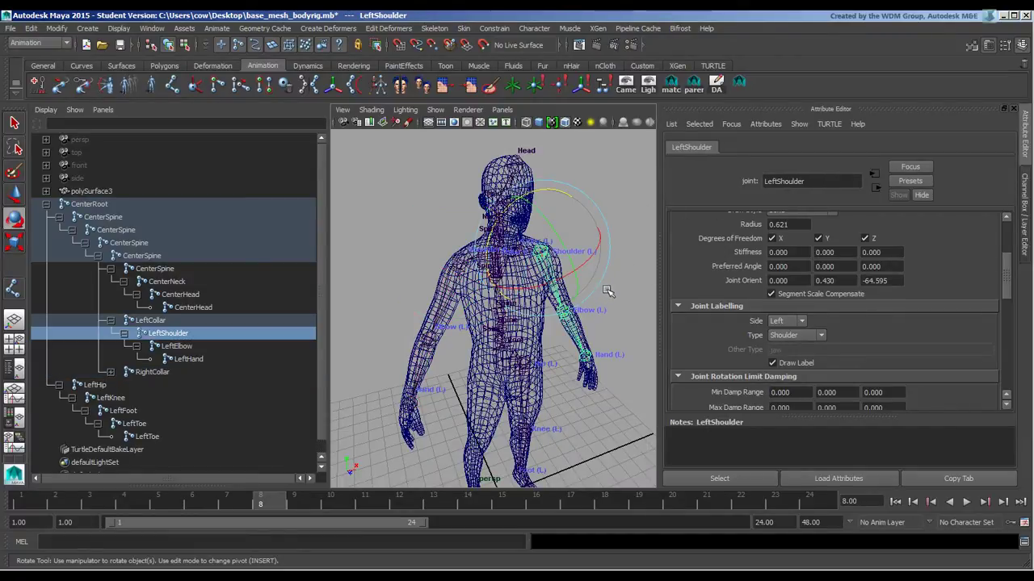
{"action": "left_click_drag", "start_coordinate": [608, 291], "coordinate": [529, 238], "text": "alt"}
{"action": "scroll", "coordinate": [526, 233], "scroll_direction": "up", "scroll_amount": 6}
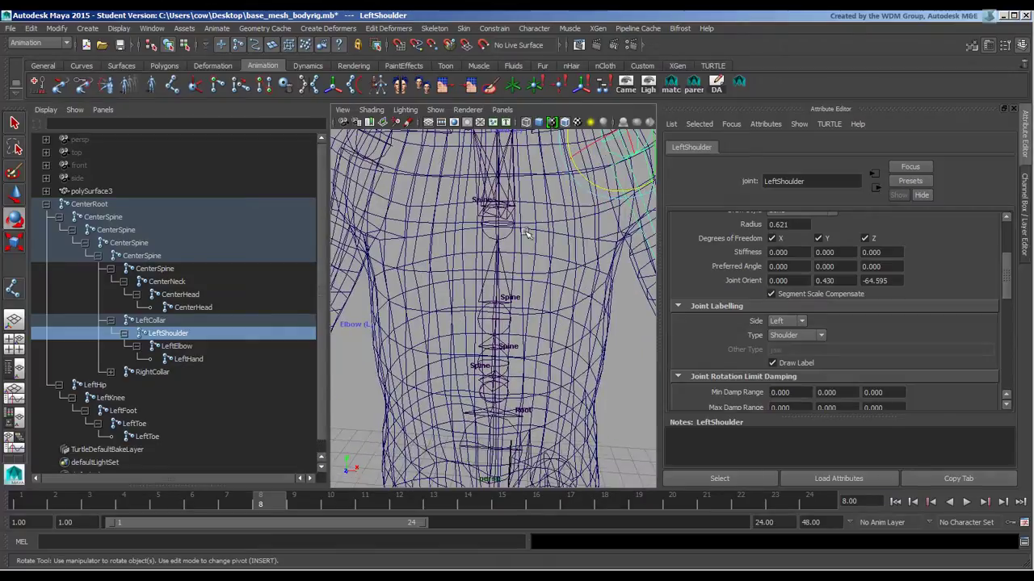
Set the side label of the RightCollar joint chain to Right using the Add Joint Labels commands
{"action": "scroll", "coordinate": [526, 233], "scroll_direction": "down", "scroll_amount": 3}
{"action": "left_click", "coordinate": [441, 242]}
{"action": "left_click", "coordinate": [423, 266]}
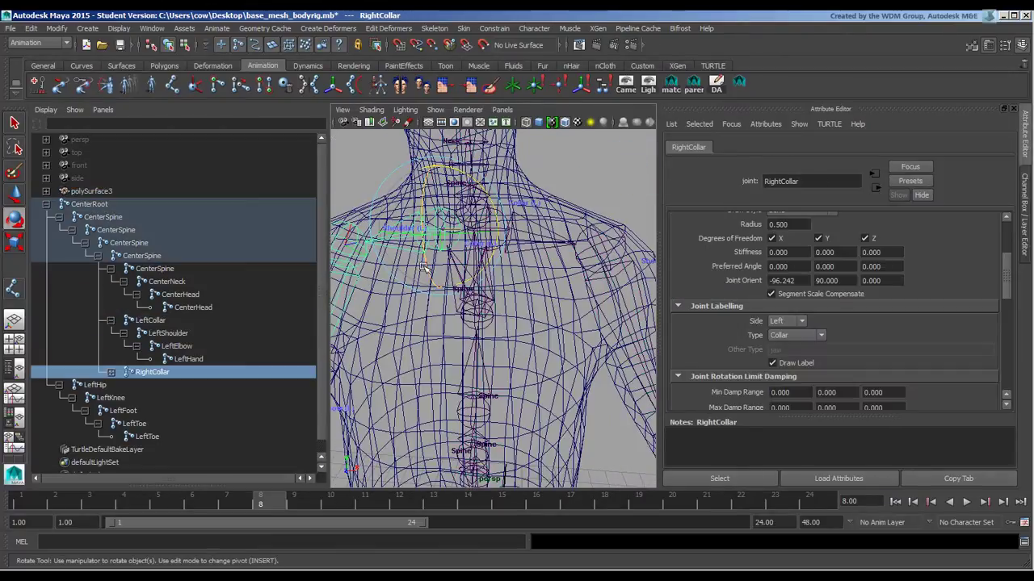
{"action": "scroll", "coordinate": [423, 267], "scroll_direction": "down", "scroll_amount": 6}
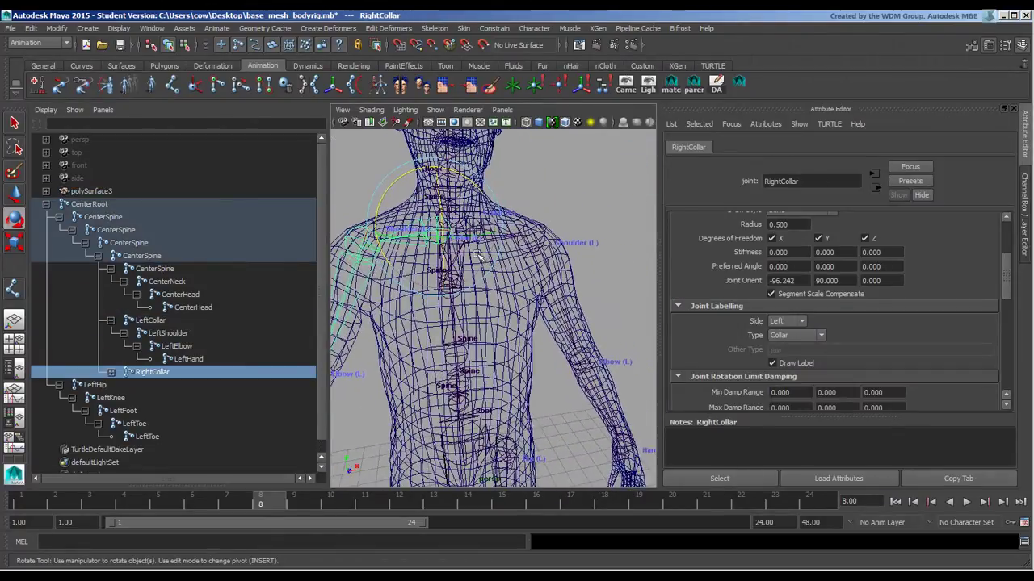
{"action": "left_click", "coordinate": [462, 28]}
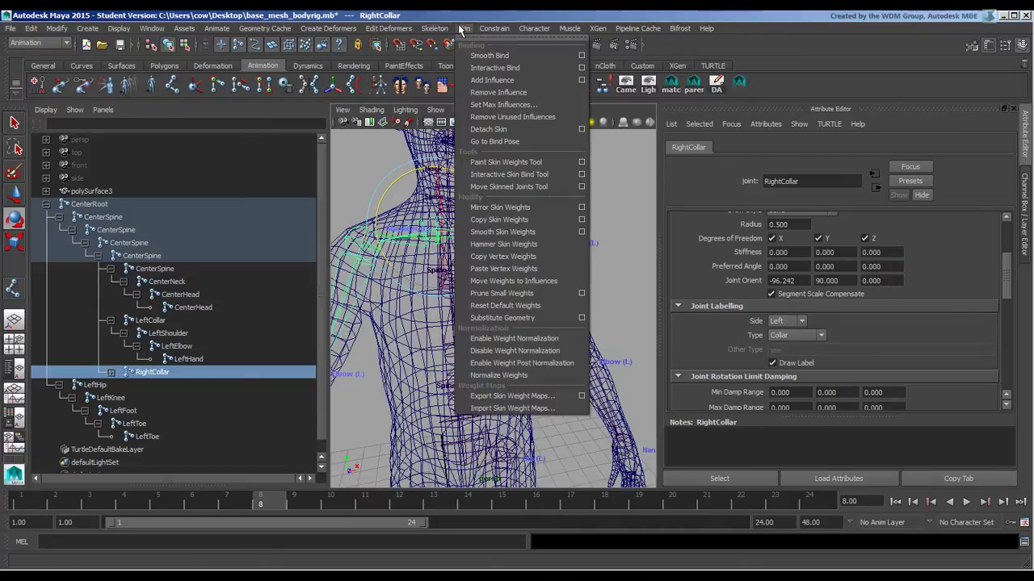
{"action": "mouse_move", "coordinate": [434, 28]}
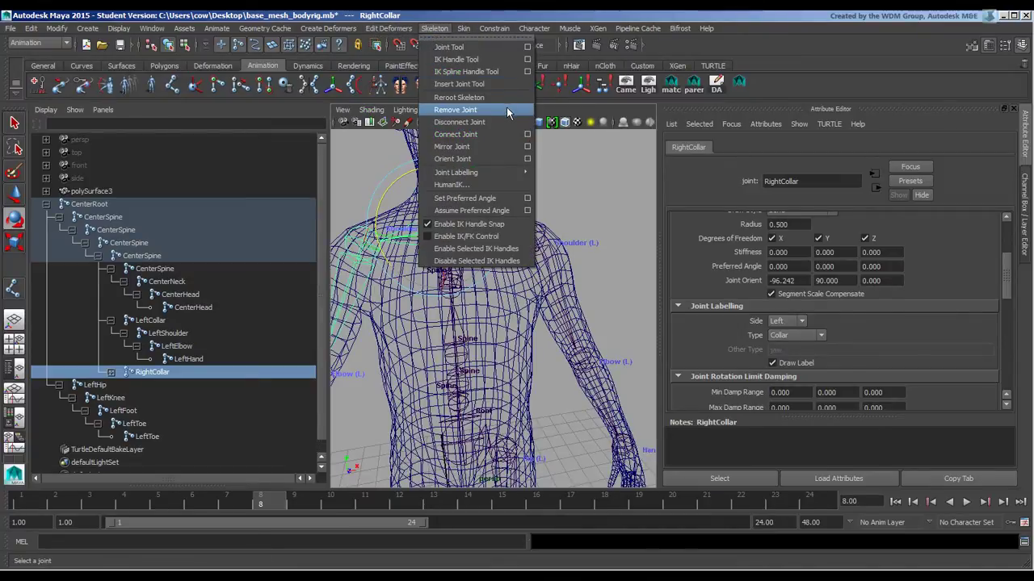
{"action": "mouse_move", "coordinate": [521, 173]}
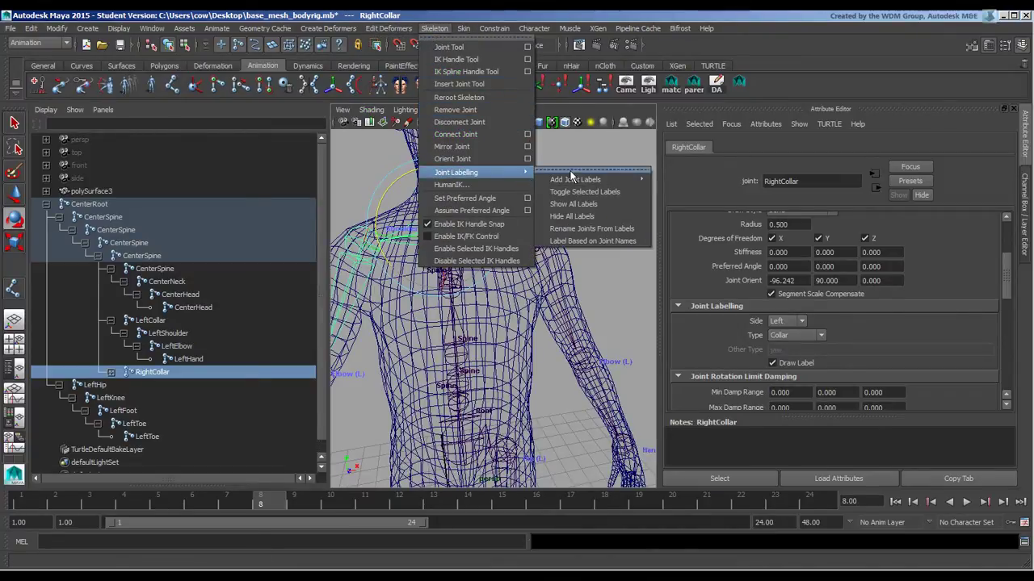
{"action": "mouse_move", "coordinate": [633, 182]}
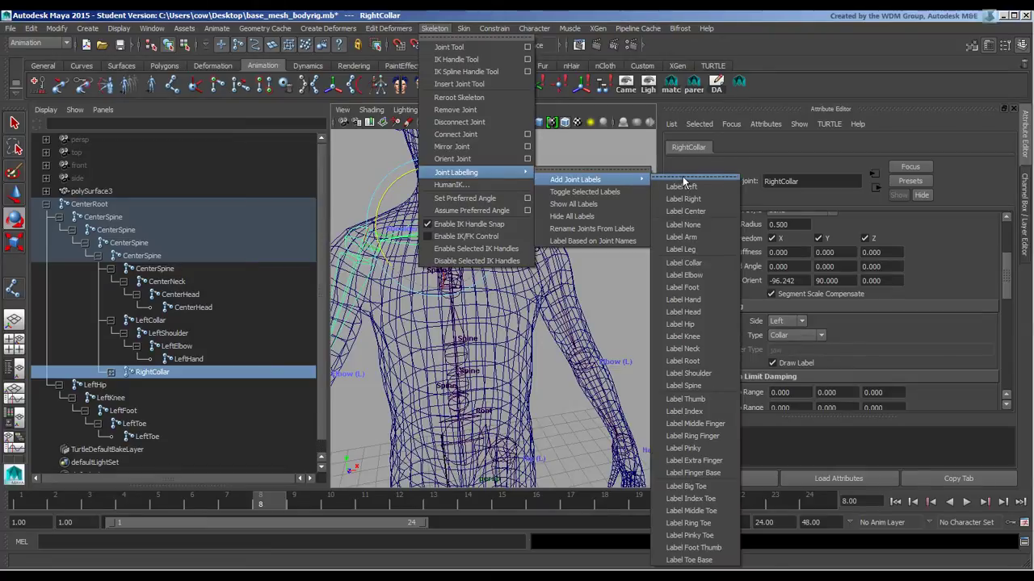
{"action": "left_click", "coordinate": [683, 177]}
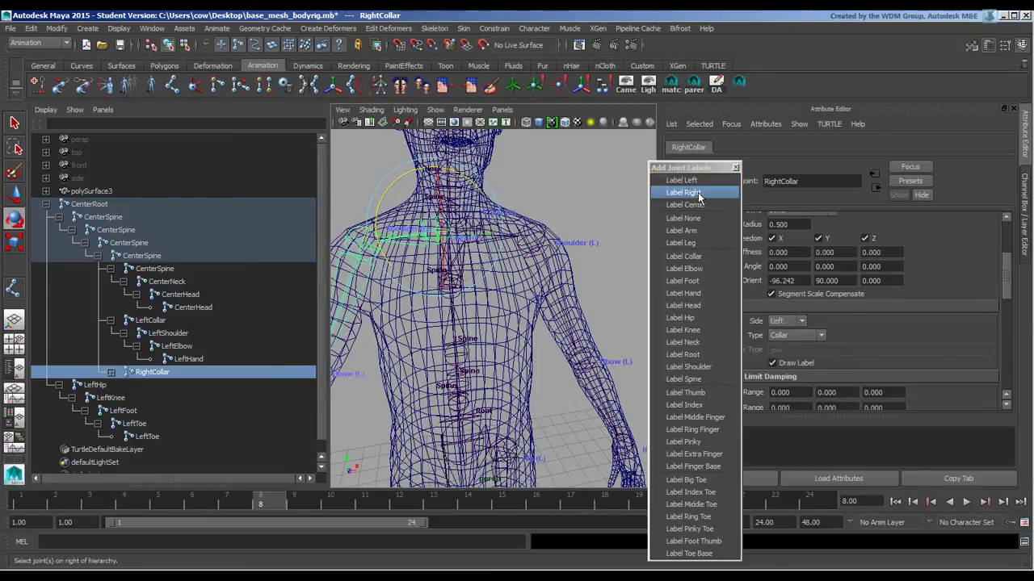
{"action": "left_click", "coordinate": [699, 194]}
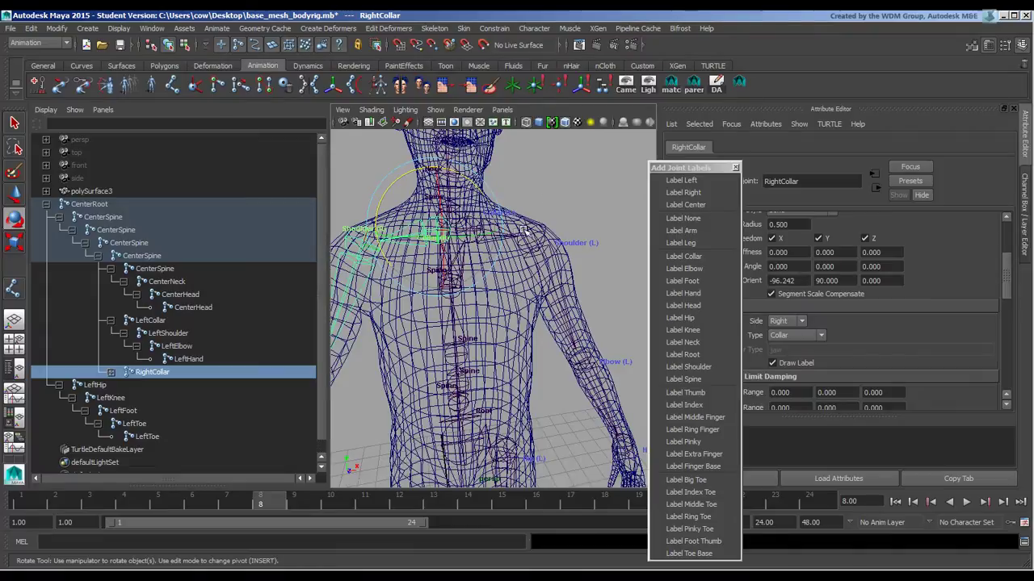
Mirror the LeftHip joint chain across YZ with the Behavior function, replacing "Left" with "Right" in the duplicated joint names
{"action": "middle_click_drag", "start_coordinate": [524, 223], "coordinate": [594, 178], "text": "alt"}
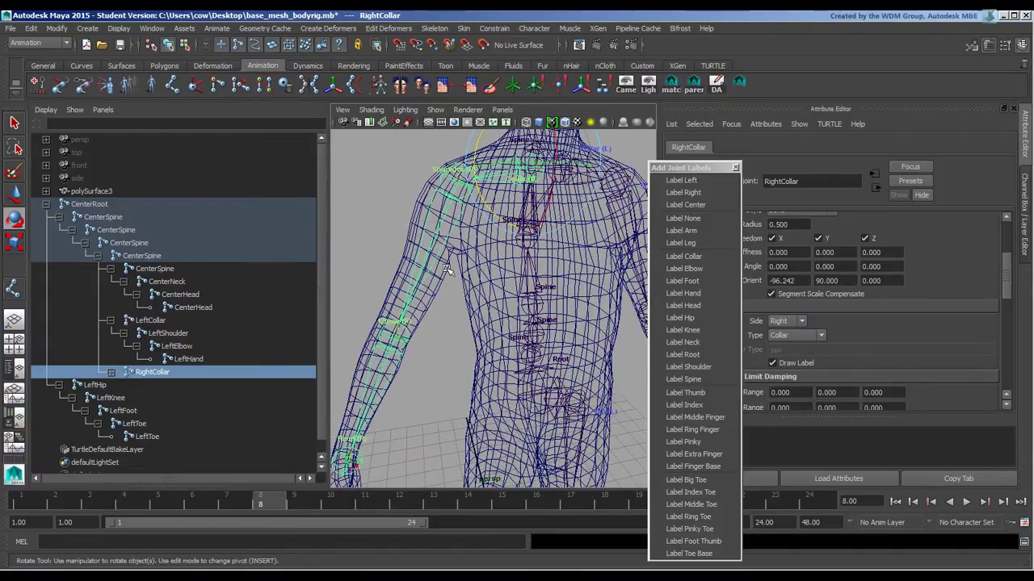
{"action": "middle_click_drag", "start_coordinate": [583, 355], "coordinate": [535, 297], "text": "alt"}
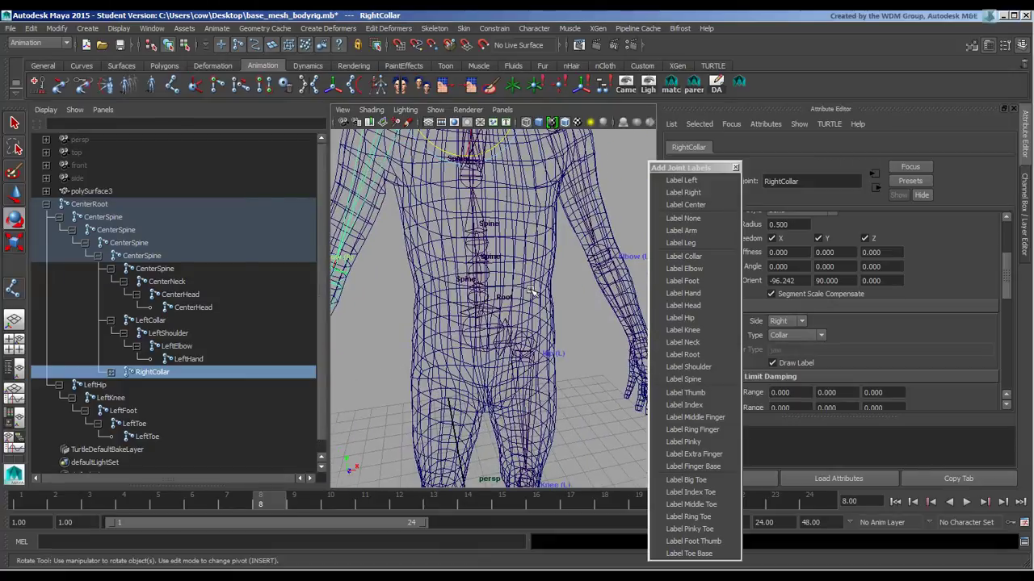
{"action": "left_click", "coordinate": [531, 346]}
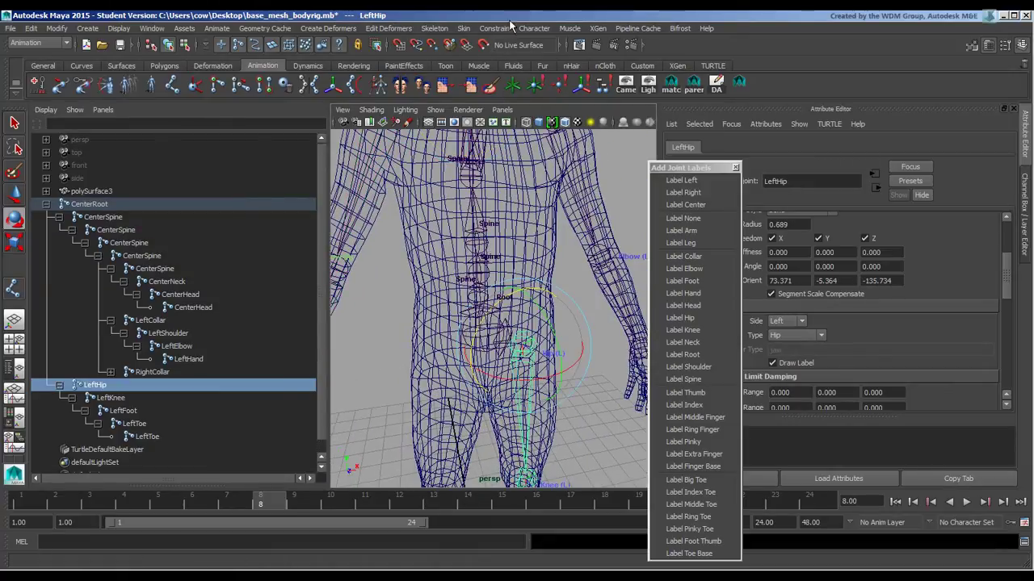
{"action": "left_click", "coordinate": [485, 30]}
{"action": "mouse_move", "coordinate": [421, 32]}
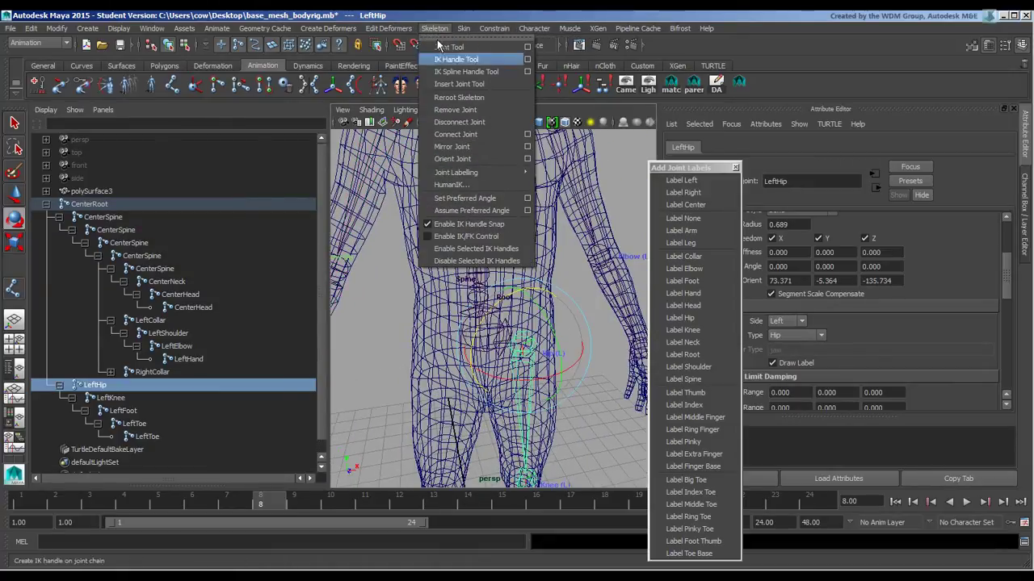
{"action": "left_click", "coordinate": [527, 146]}
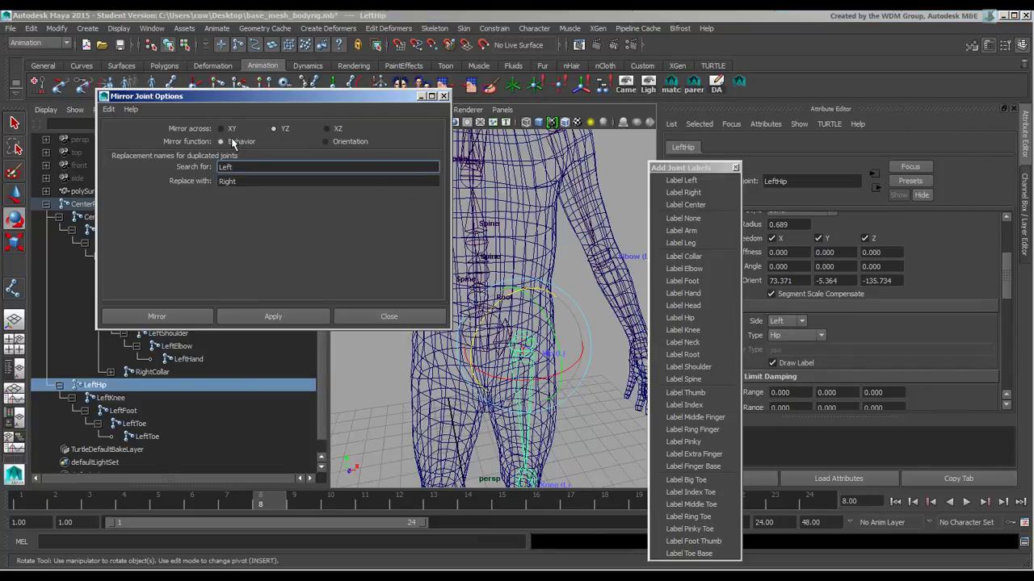
{"action": "left_click", "coordinate": [177, 314]}
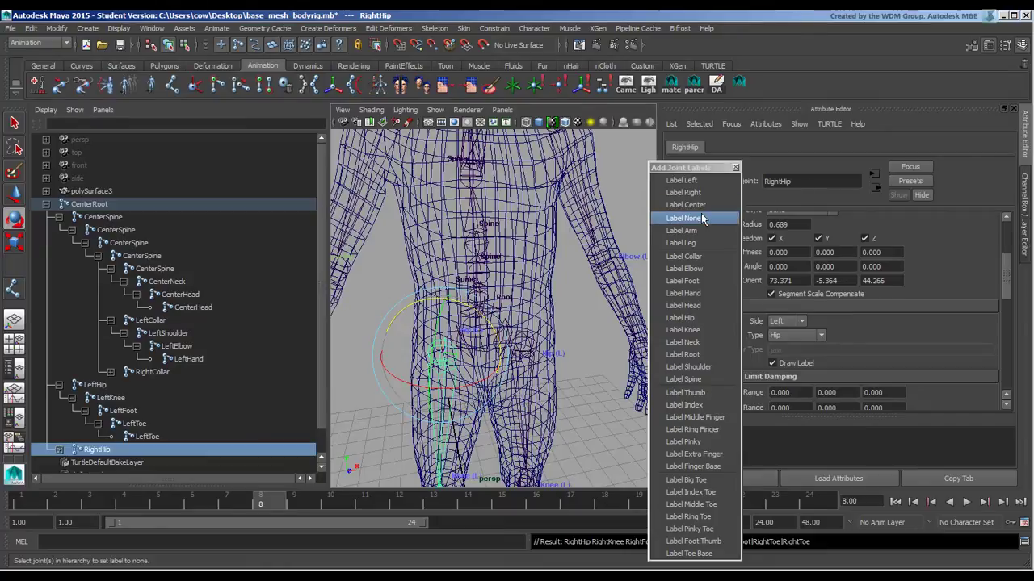
Set the side label of the mirrored RightHip joint chain to Right, and close the Add Joint Labels window
{"action": "left_click", "coordinate": [707, 193]}
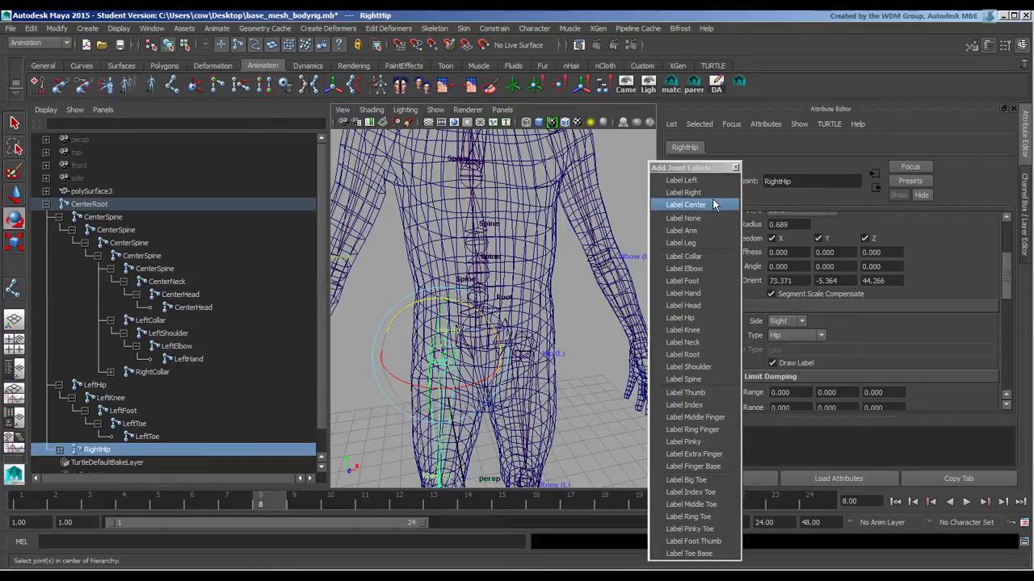
{"action": "left_click", "coordinate": [736, 168]}
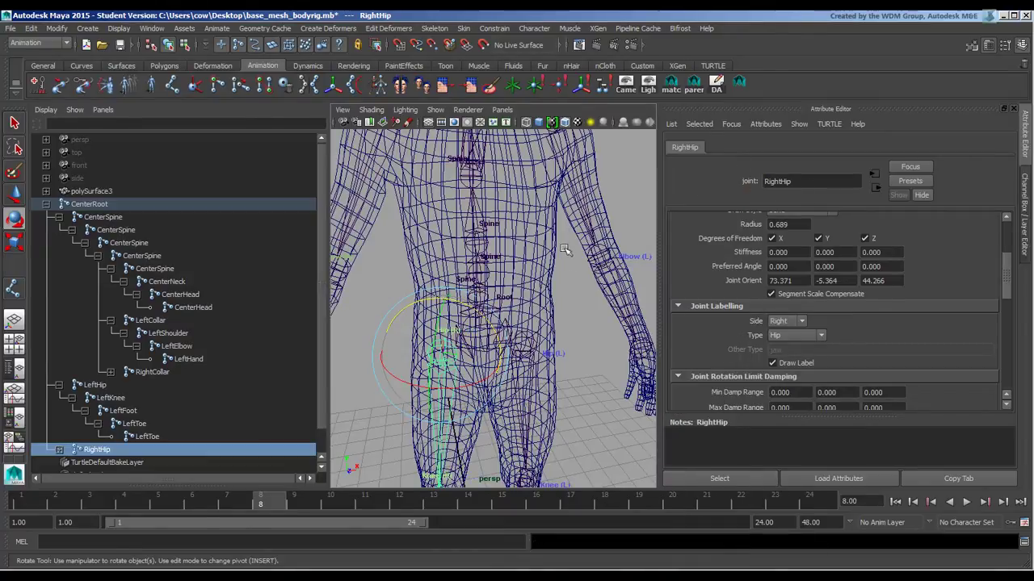
{"action": "scroll", "coordinate": [557, 275], "scroll_direction": "down", "scroll_amount": 5}
{"action": "left_click_drag", "start_coordinate": [457, 259], "coordinate": [521, 295], "text": "alt"}
{"action": "scroll", "coordinate": [521, 295], "scroll_direction": "up", "scroll_amount": 3}
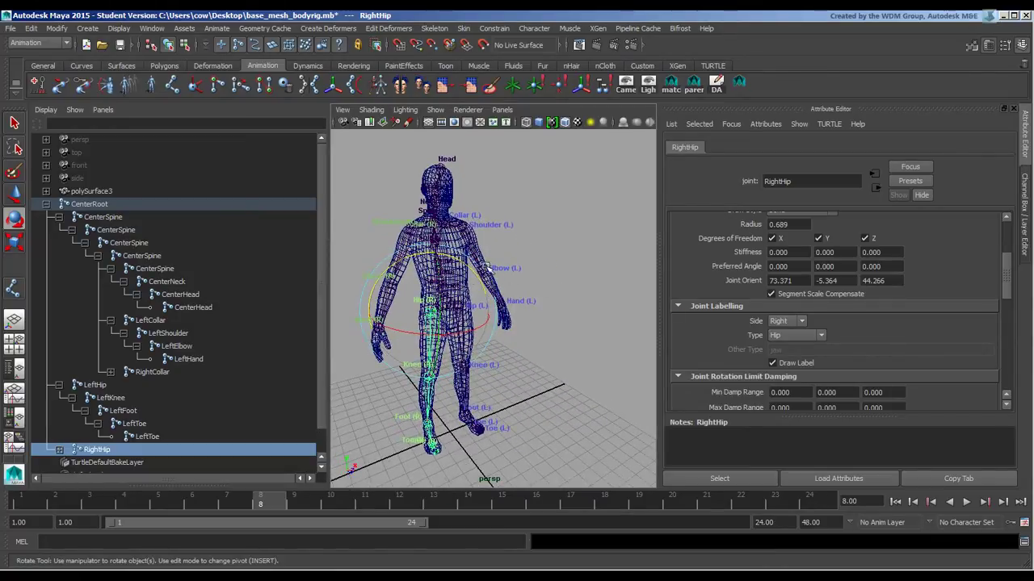
Turn off the joint label display for the whole skeleton from CenterRoot, and clear the selection
{"action": "left_click", "coordinate": [552, 260]}
{"action": "left_click", "coordinate": [446, 308]}
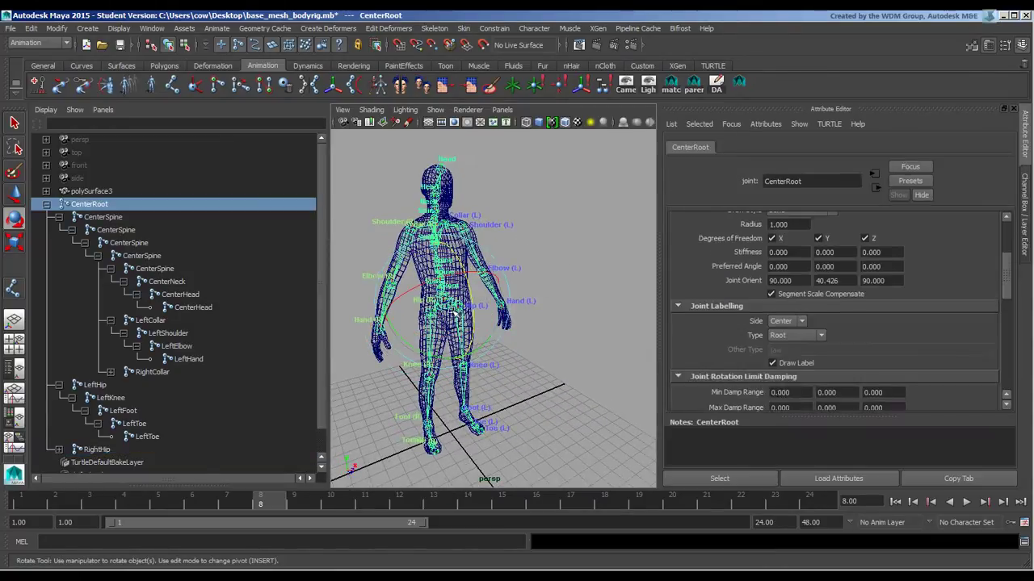
{"action": "left_click", "coordinate": [56, 29]}
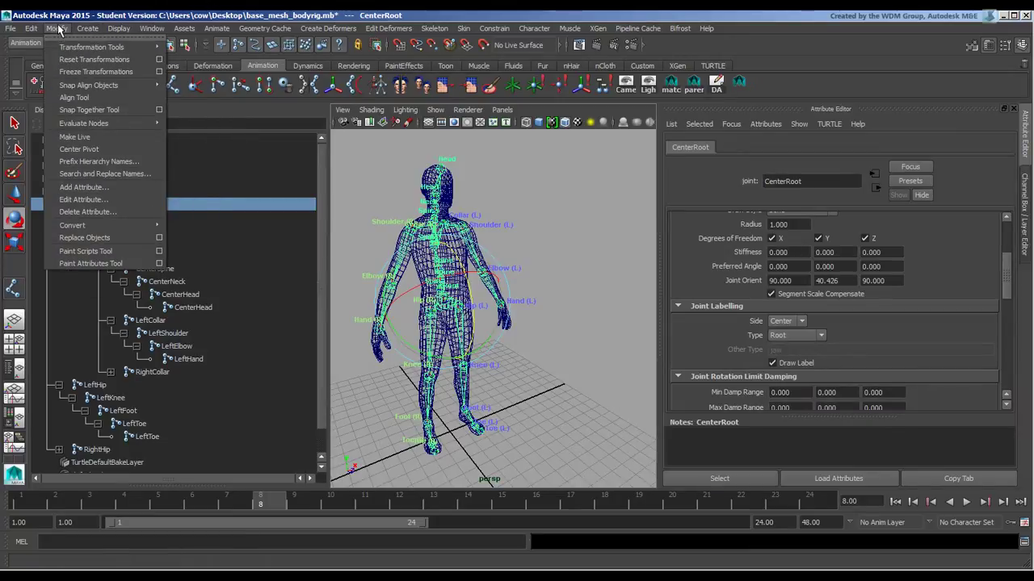
{"action": "mouse_move", "coordinate": [119, 29]}
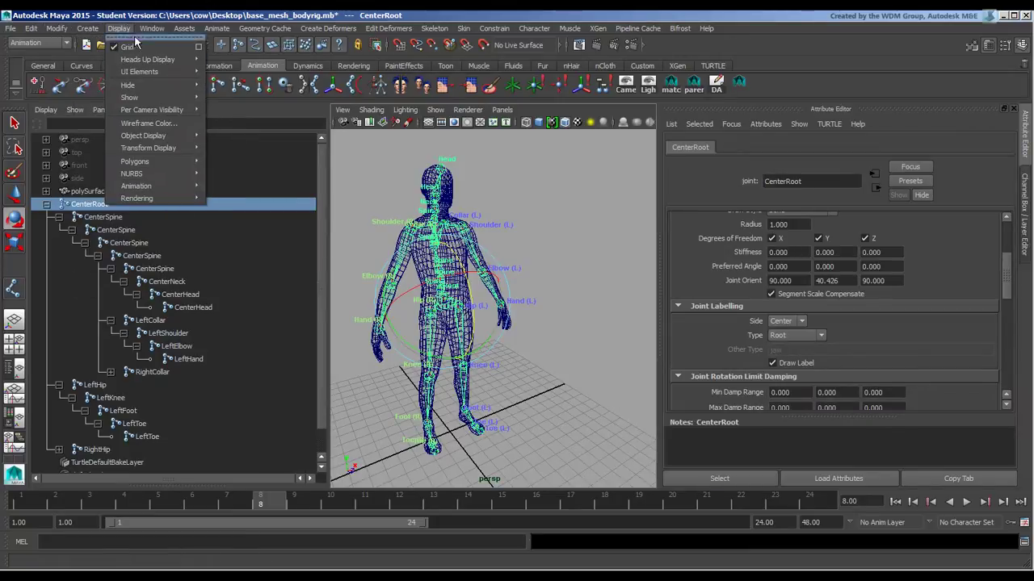
{"action": "mouse_move", "coordinate": [189, 194]}
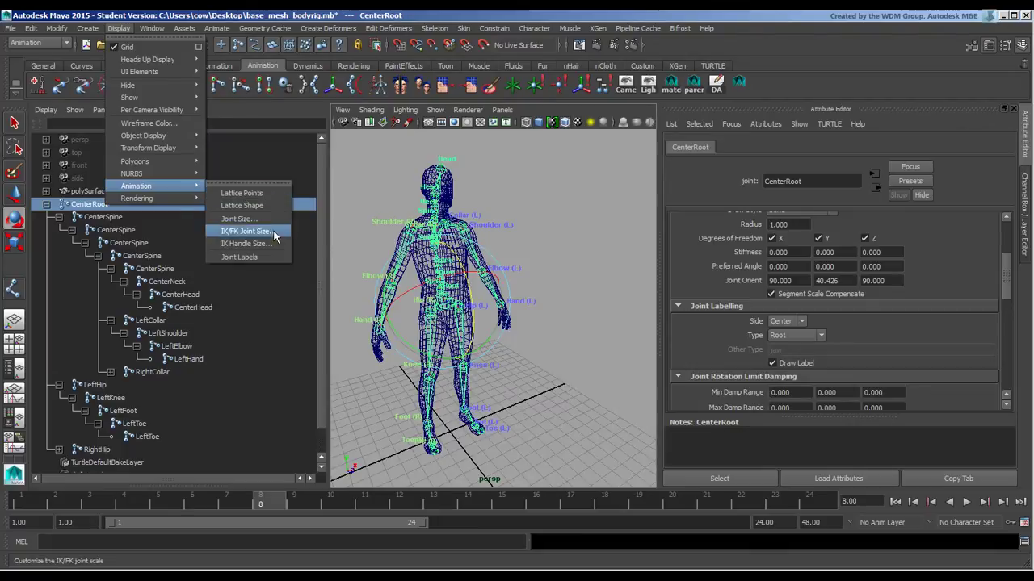
{"action": "left_click", "coordinate": [257, 257]}
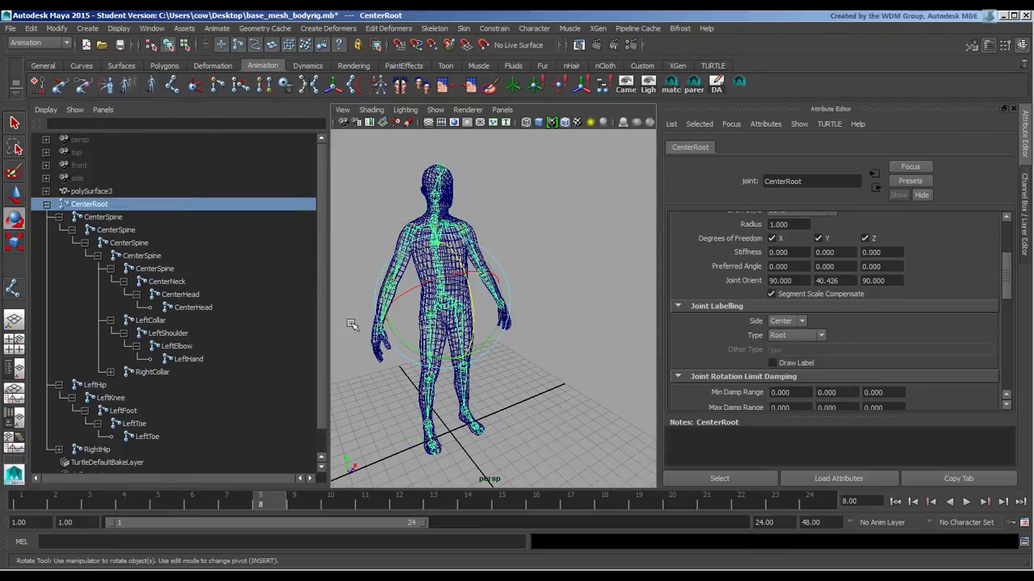
{"action": "left_click", "coordinate": [486, 203]}
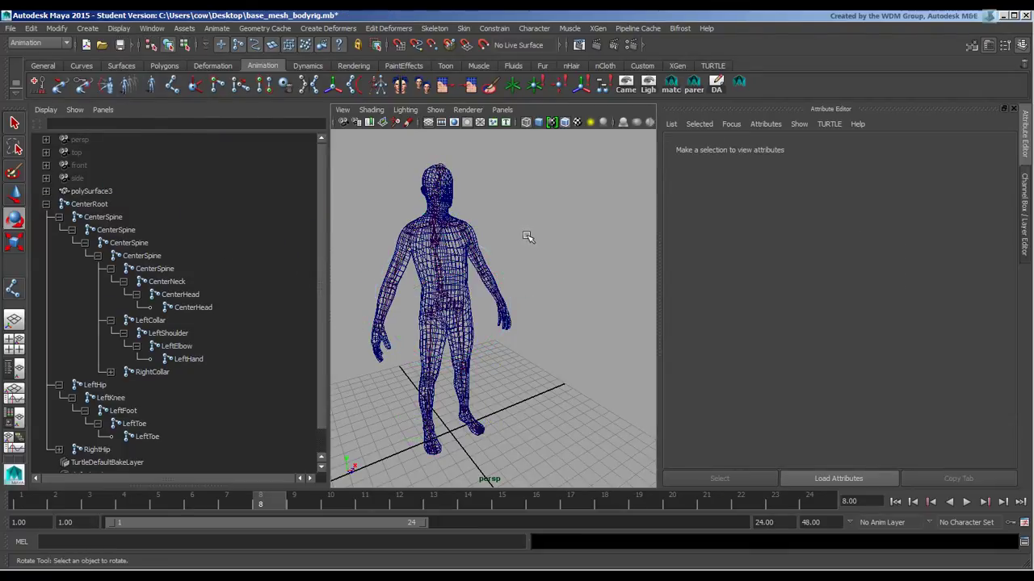
Enlarge the perspective view by hiding the Outliner, show the Channel Box, and frame the character's body
{"action": "key", "text": "space"}
{"action": "left_click", "coordinate": [1020, 206]}
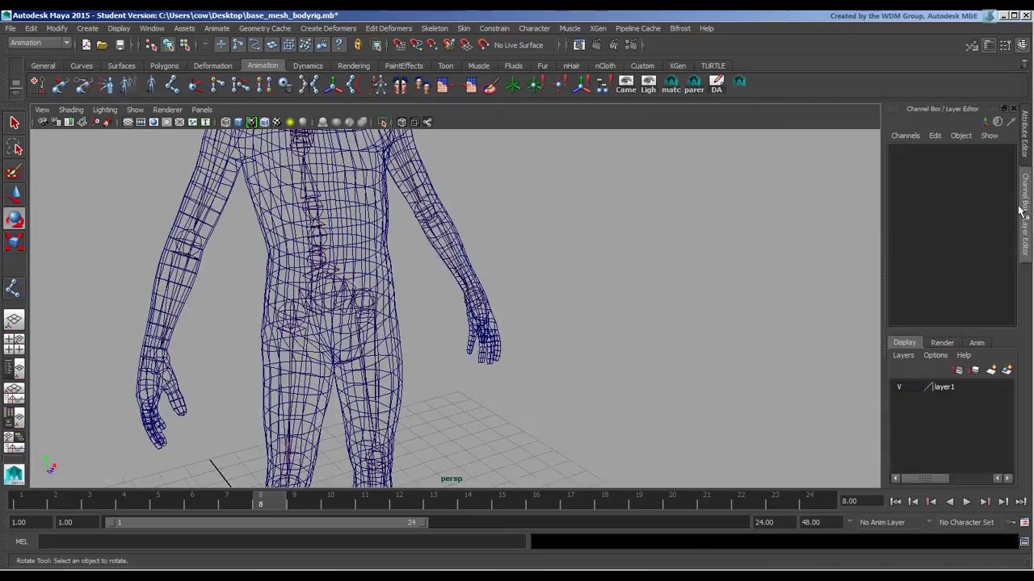
{"action": "left_click_drag", "start_coordinate": [501, 293], "coordinate": [705, 279], "text": "alt"}
{"action": "right_click_drag", "start_coordinate": [706, 280], "coordinate": [606, 255], "text": "alt"}
{"action": "left_click_drag", "start_coordinate": [759, 281], "coordinate": [697, 293], "text": "alt"}
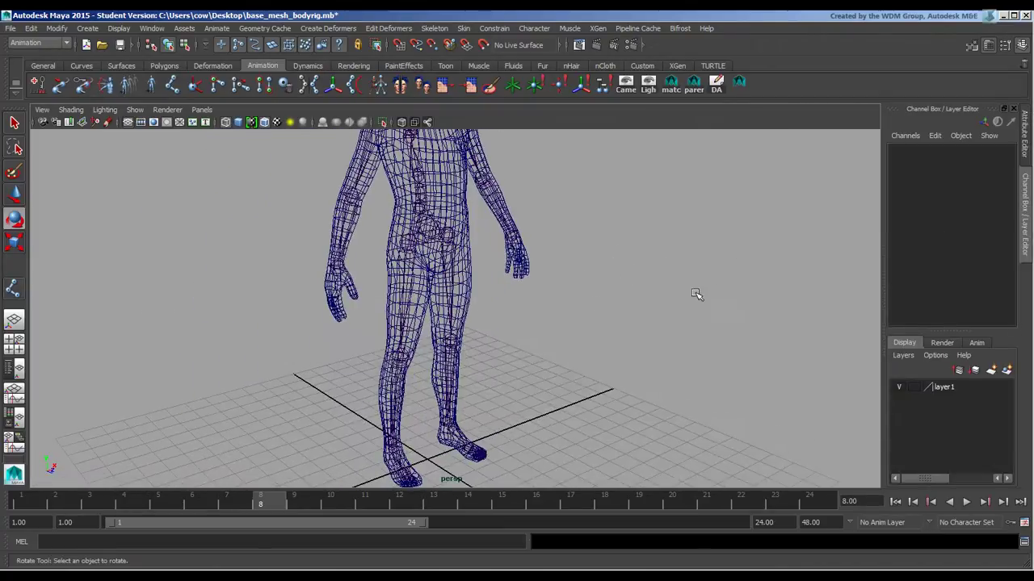
{"action": "right_click_drag", "start_coordinate": [697, 293], "coordinate": [622, 283], "text": "alt"}
{"action": "left_click_drag", "start_coordinate": [622, 284], "coordinate": [552, 288], "text": "alt"}
{"action": "middle_click_drag", "start_coordinate": [551, 288], "coordinate": [542, 308], "text": "alt"}
{"action": "right_click_drag", "start_coordinate": [542, 308], "coordinate": [561, 300], "text": "alt"}
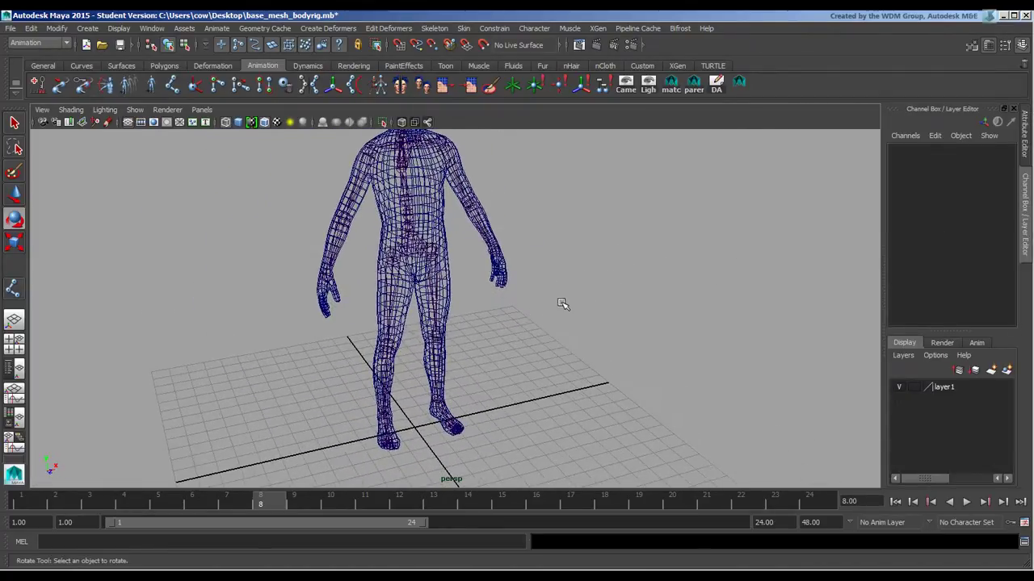
Try the Multi-child as Box and None draw styles on the LeftHip joint, and return it to Bone
{"action": "left_click", "coordinate": [436, 260]}
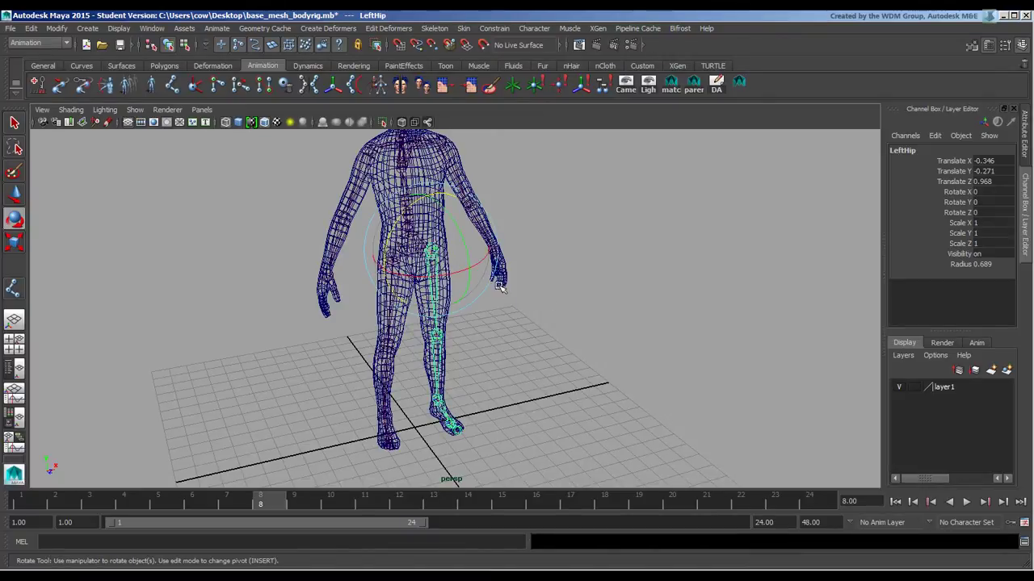
{"action": "left_click", "coordinate": [1024, 145]}
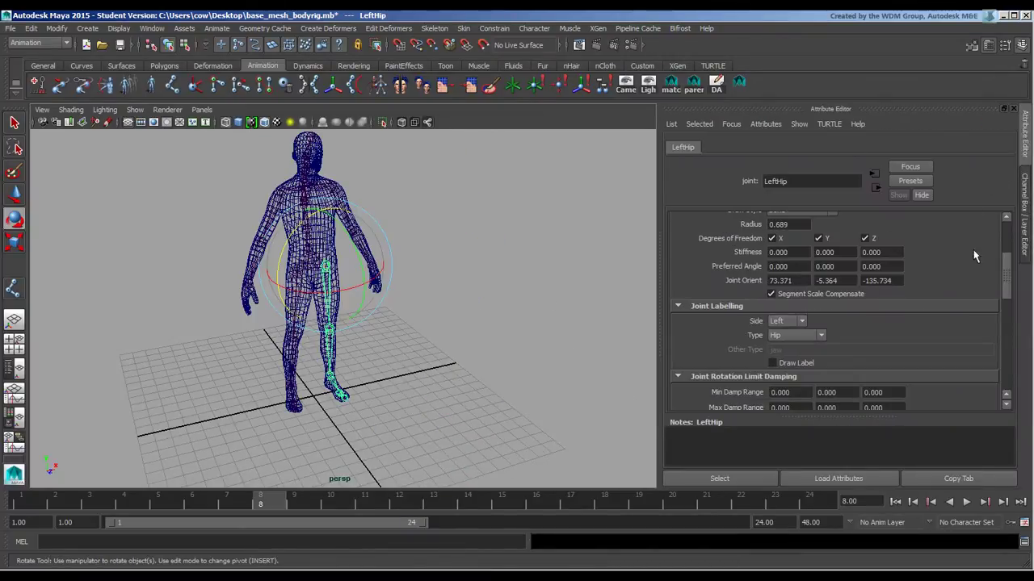
{"action": "left_click_drag", "start_coordinate": [1001, 280], "coordinate": [1008, 231]}
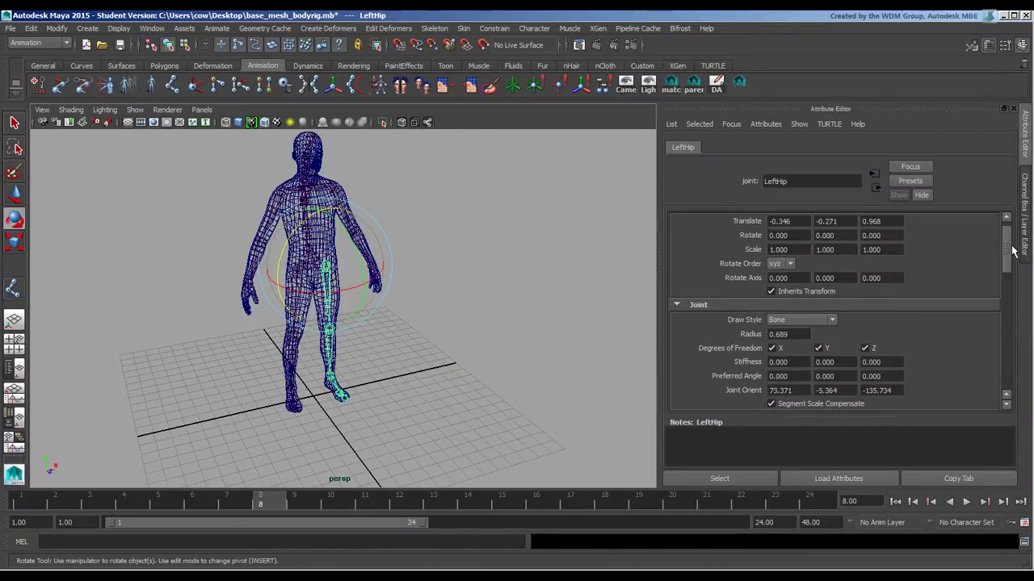
{"action": "left_click", "coordinate": [819, 320]}
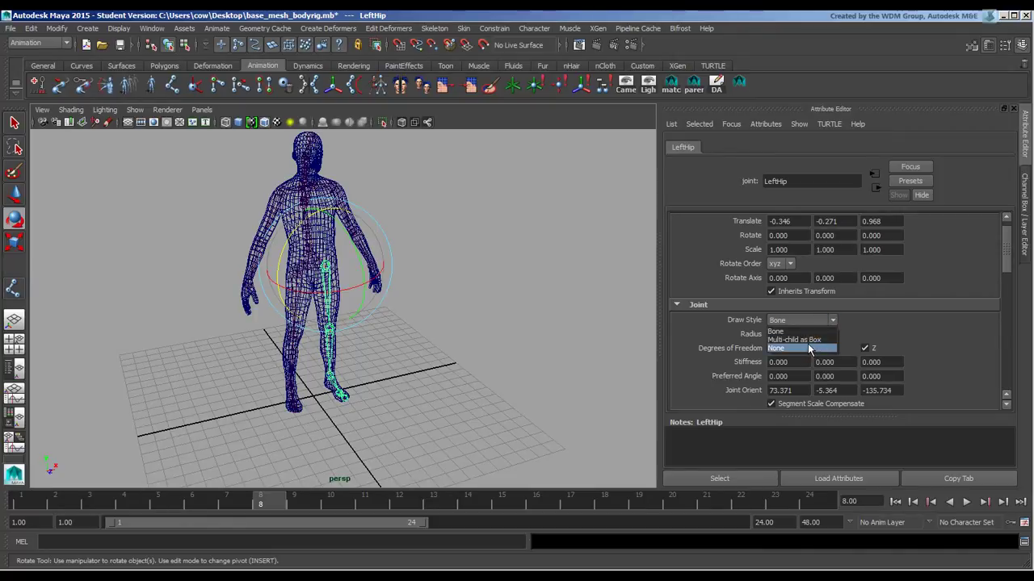
{"action": "left_click", "coordinate": [808, 340]}
{"action": "left_click", "coordinate": [804, 321]}
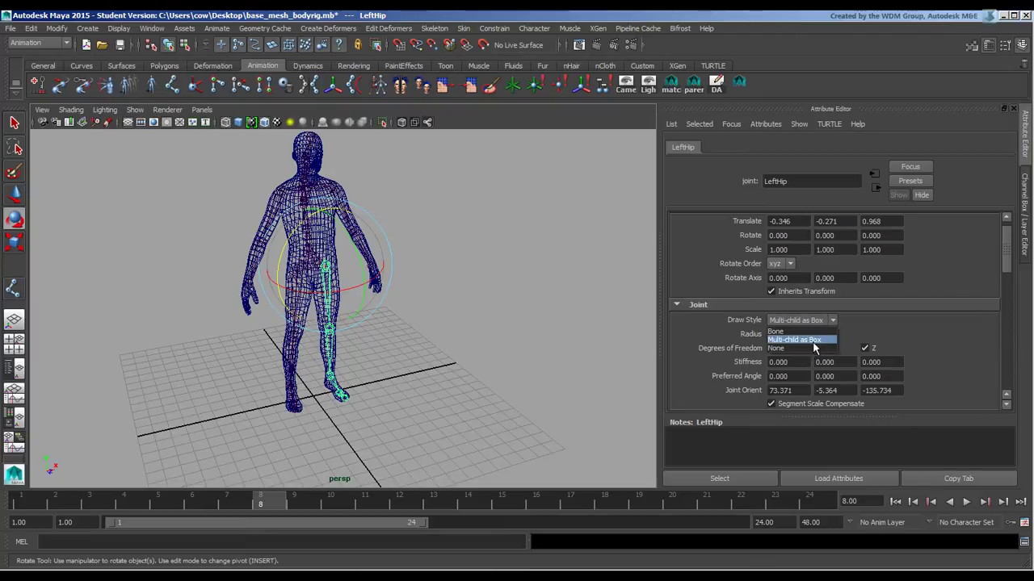
{"action": "left_click", "coordinate": [810, 348]}
{"action": "left_click", "coordinate": [820, 321]}
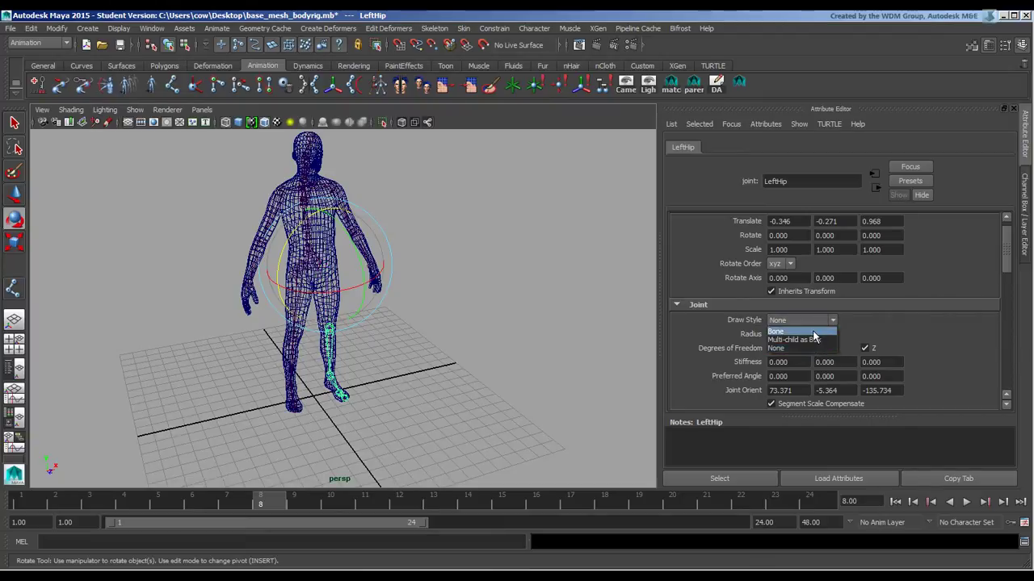
{"action": "left_click", "coordinate": [813, 333]}
{"action": "left_click", "coordinate": [444, 333]}
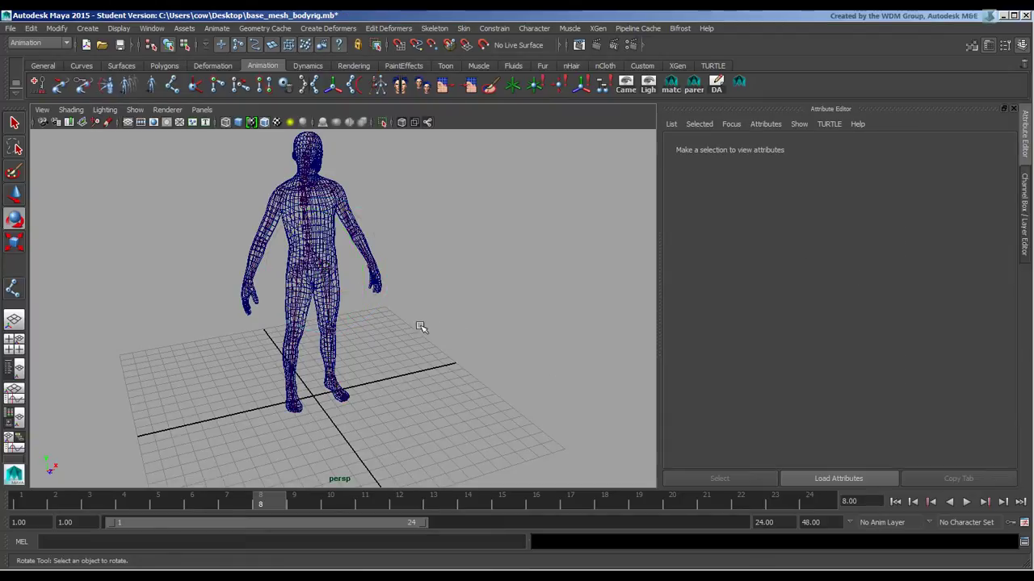
{"action": "left_click_drag", "start_coordinate": [362, 299], "coordinate": [397, 325], "text": "alt"}
{"action": "middle_click_drag", "start_coordinate": [397, 326], "coordinate": [403, 323], "text": "alt"}
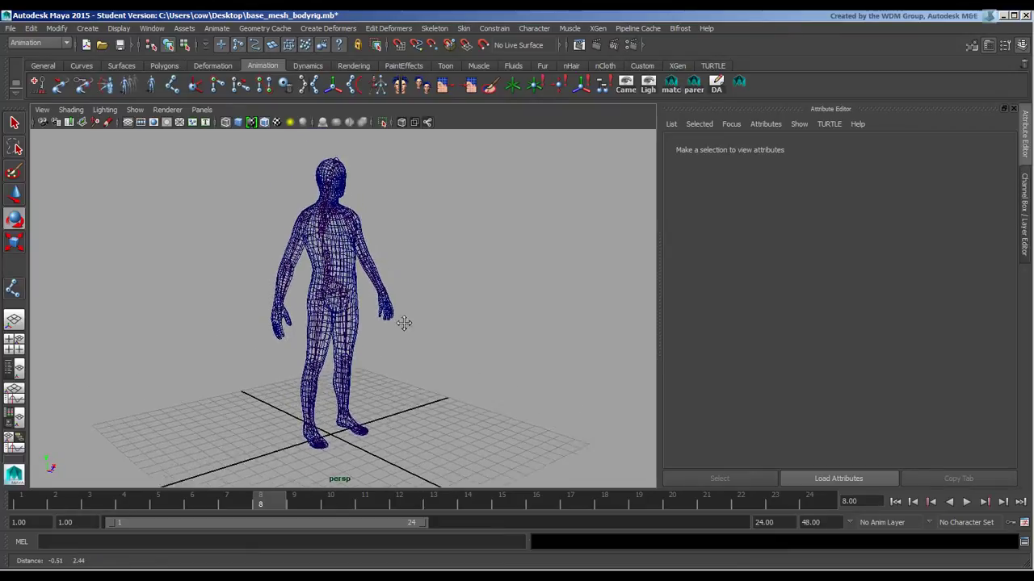
{"action": "mouse_move", "coordinate": [403, 323]}
{"action": "left_mouse_down", "text": "alt"}
{"action": "mouse_move", "coordinate": [382, 339]}
{"action": "mouse_move", "coordinate": [417, 342]}
{"action": "mouse_move", "coordinate": [420, 330]}
{"action": "left_mouse_up", "text": "alt"}
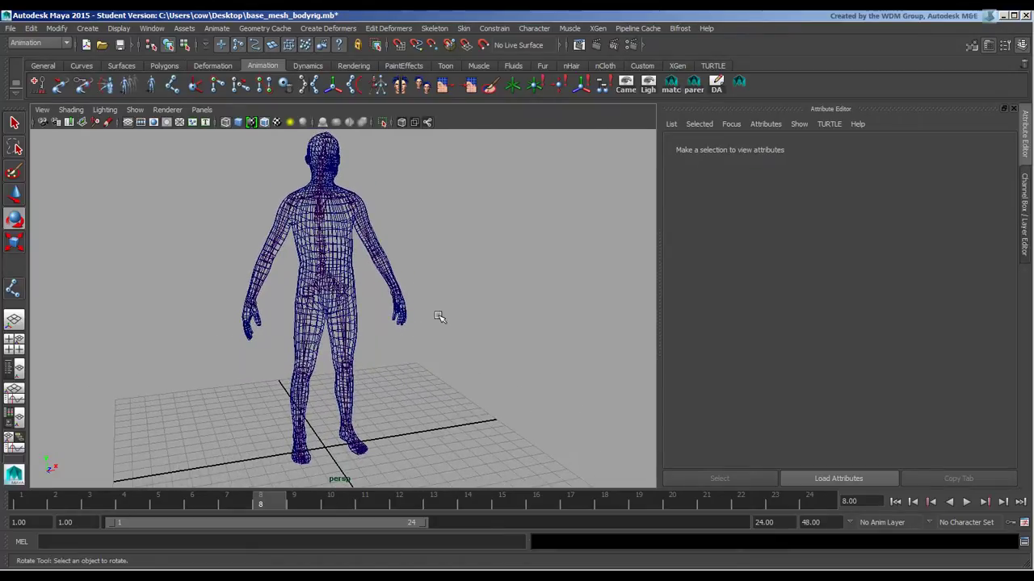
Examine the joint skeleton inside the character's body around the hips, spine and legs
{"action": "right_click_drag", "start_coordinate": [444, 286], "coordinate": [472, 307], "text": "alt"}
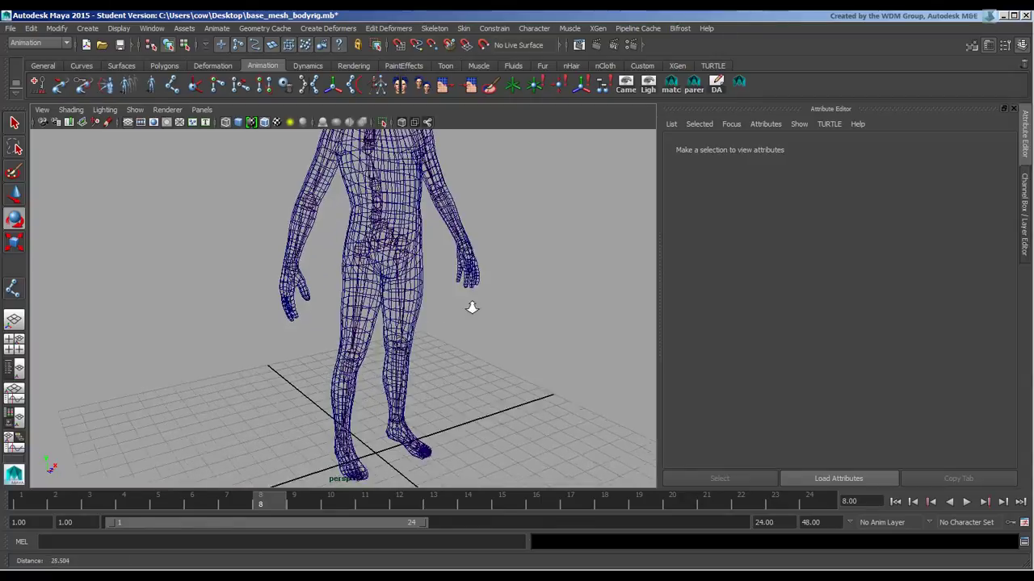
{"action": "left_click_drag", "start_coordinate": [472, 308], "coordinate": [407, 327], "text": "alt"}
{"action": "right_click_drag", "start_coordinate": [408, 327], "coordinate": [397, 330], "text": "alt"}
{"action": "middle_click_drag", "start_coordinate": [396, 330], "coordinate": [363, 345], "text": "alt"}
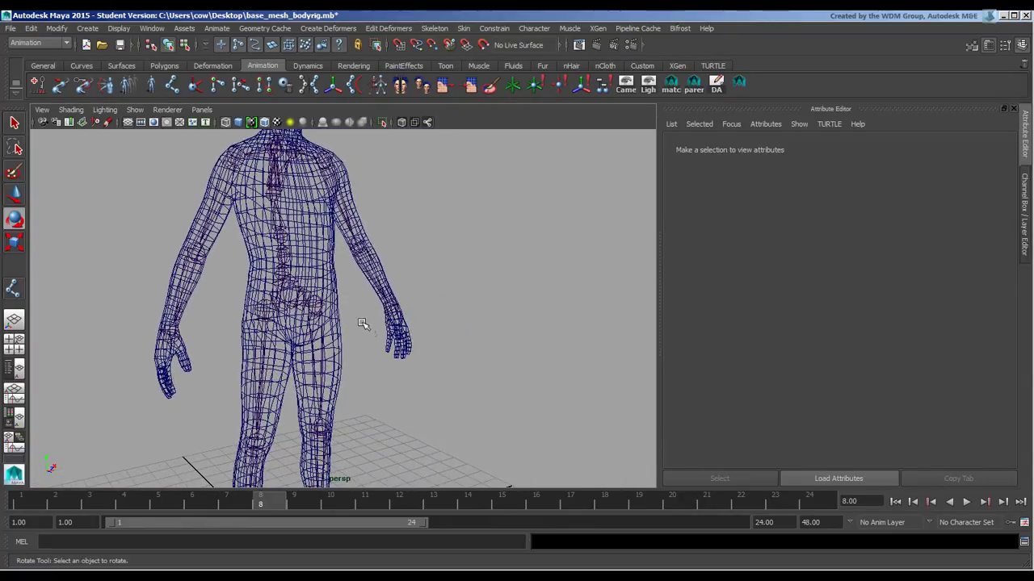
{"action": "left_click", "coordinate": [318, 306]}
{"action": "left_click", "coordinate": [454, 353]}
{"action": "middle_click_drag", "start_coordinate": [345, 339], "coordinate": [397, 269], "text": "alt"}
{"action": "left_click_drag", "start_coordinate": [397, 270], "coordinate": [430, 318], "text": "alt"}
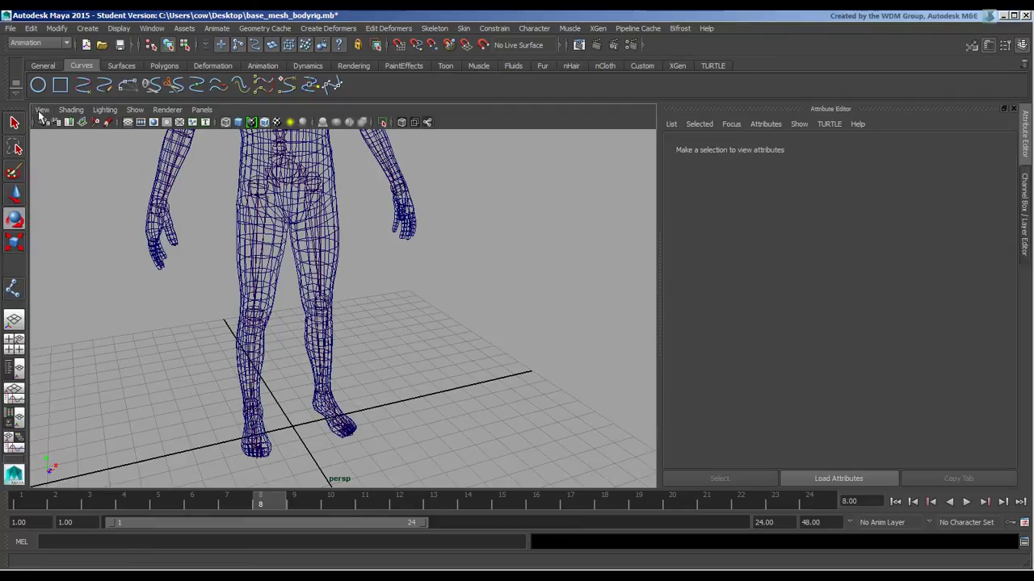
Try to draw a NURBS circle on the grid between the character's feet
{"action": "left_click", "coordinate": [38, 85]}
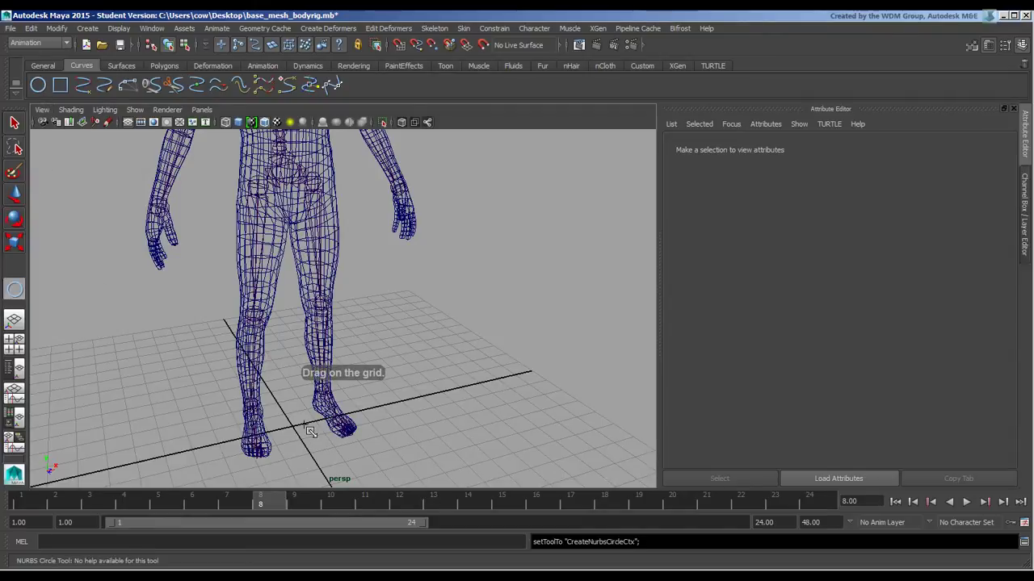
{"action": "left_click_drag", "start_coordinate": [297, 434], "coordinate": [252, 449]}
{"action": "key", "text": "e"}
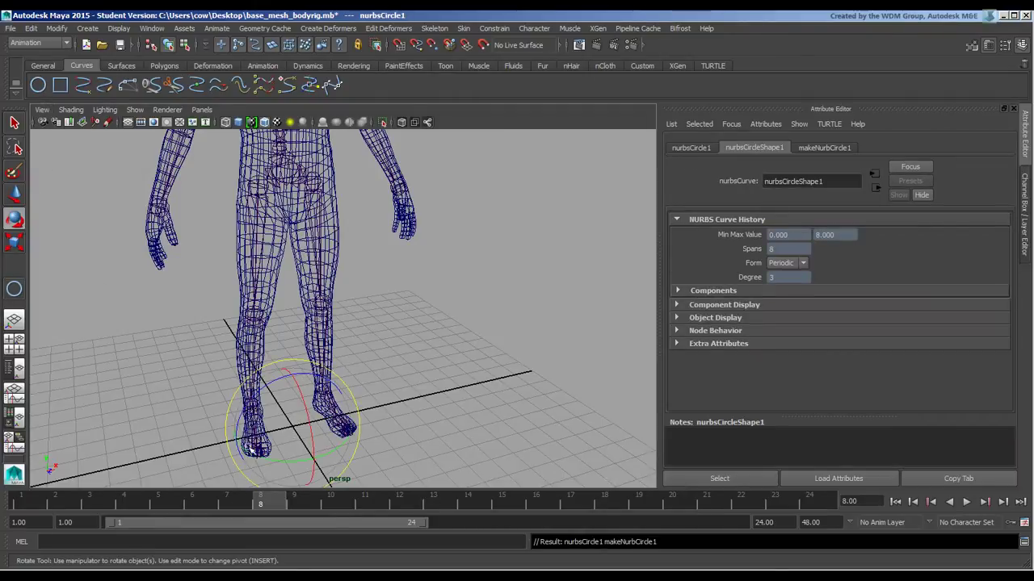
Try to enlarge the new circle by setting its makeNurbCircle1 radius to 7.2
{"action": "left_click", "coordinate": [1025, 214]}
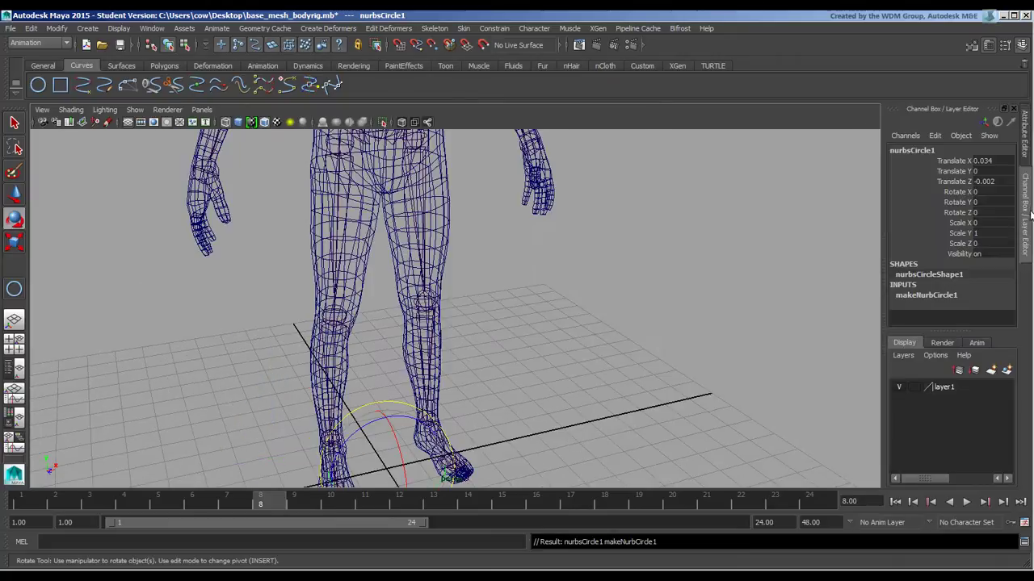
{"action": "left_click", "coordinate": [949, 295]}
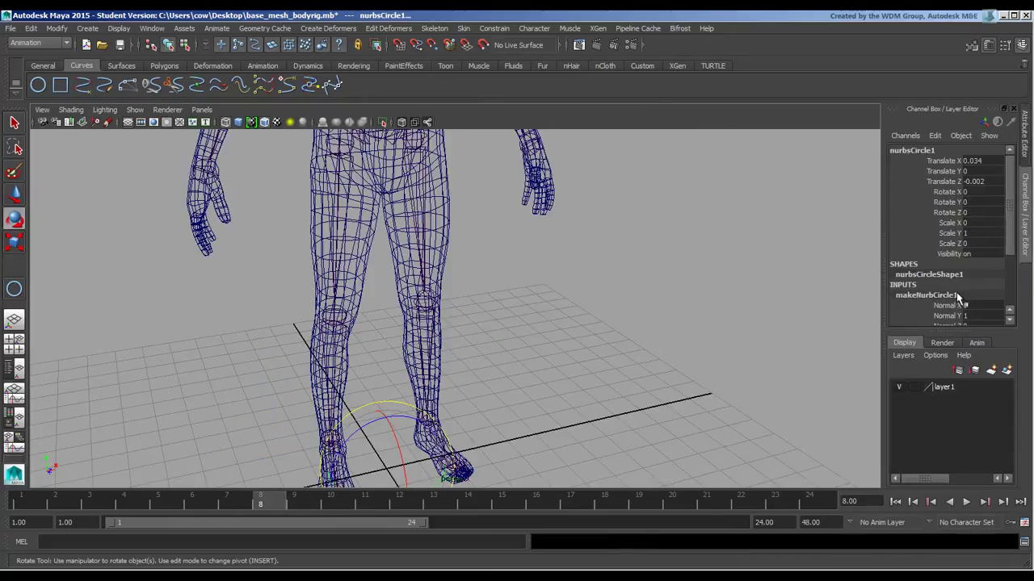
{"action": "scroll", "coordinate": [1010, 291], "scroll_direction": "down", "scroll_amount": 3}
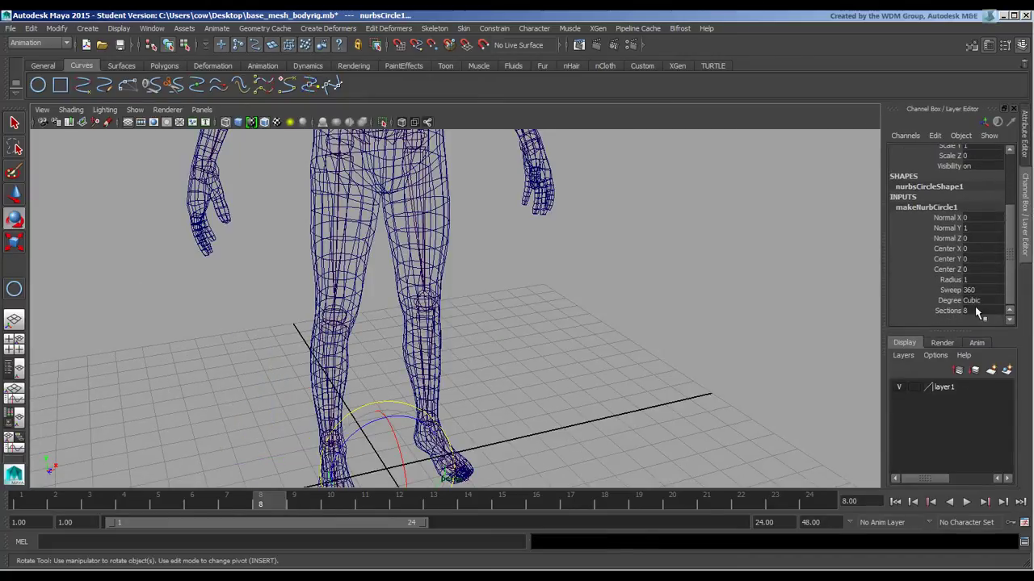
{"action": "left_click", "coordinate": [950, 279]}
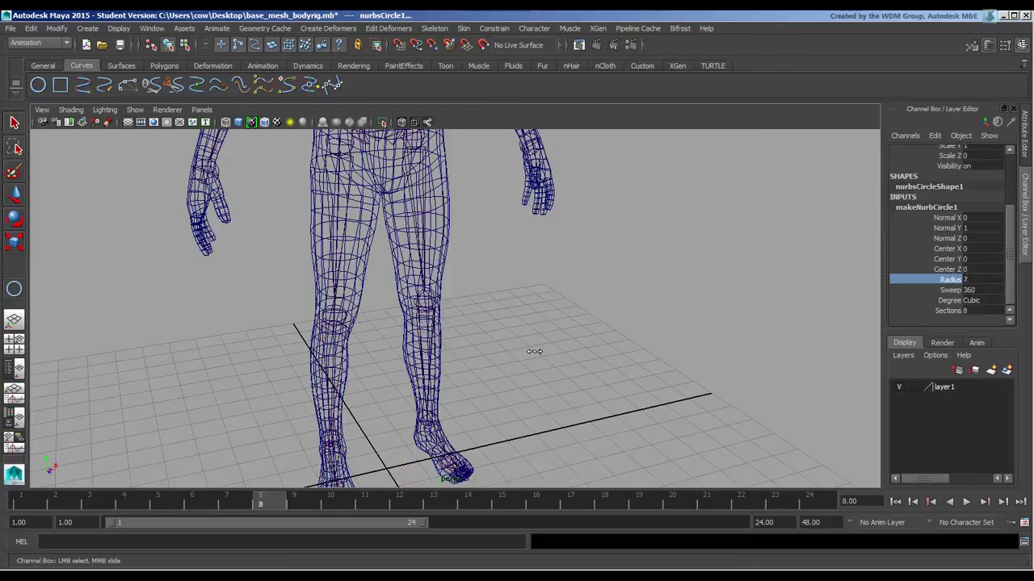
{"action": "left_click", "coordinate": [135, 110]}
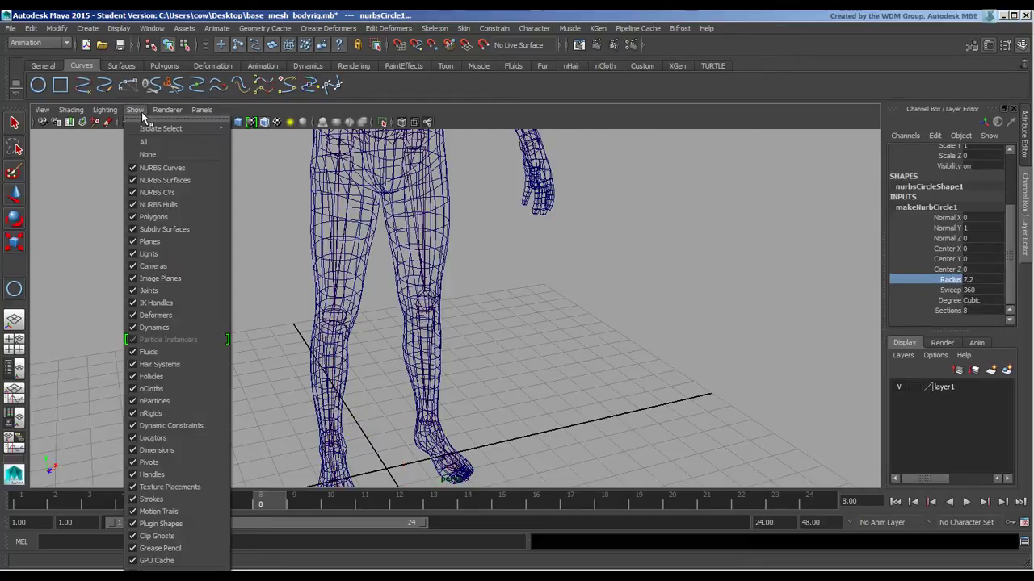
{"action": "left_click", "coordinate": [141, 110]}
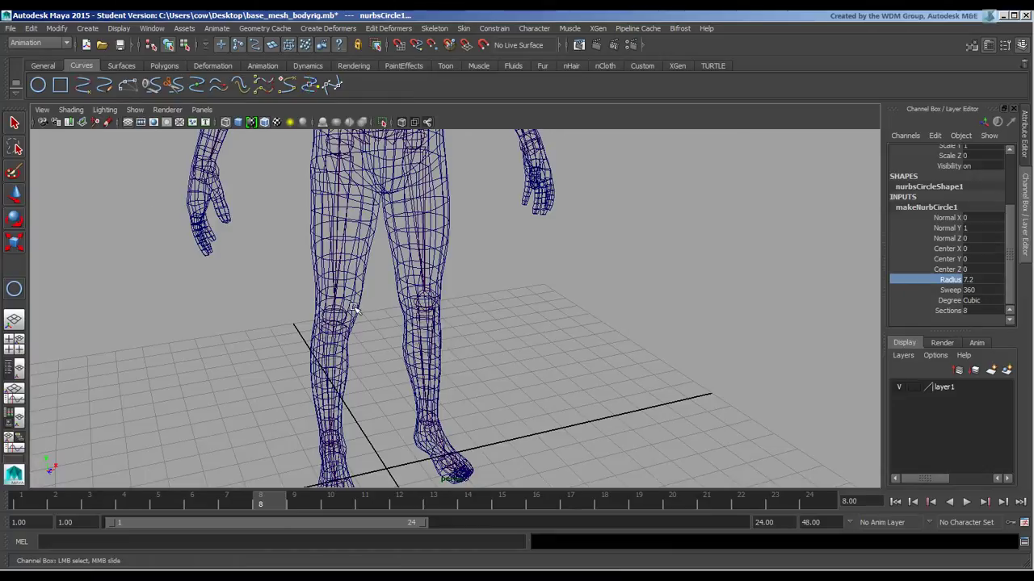
{"action": "left_click_drag", "start_coordinate": [550, 336], "coordinate": [588, 376], "text": "alt"}
{"action": "right_click_drag", "start_coordinate": [588, 376], "coordinate": [512, 329], "text": "alt"}
{"action": "left_click_drag", "start_coordinate": [512, 329], "coordinate": [524, 328], "text": "alt"}
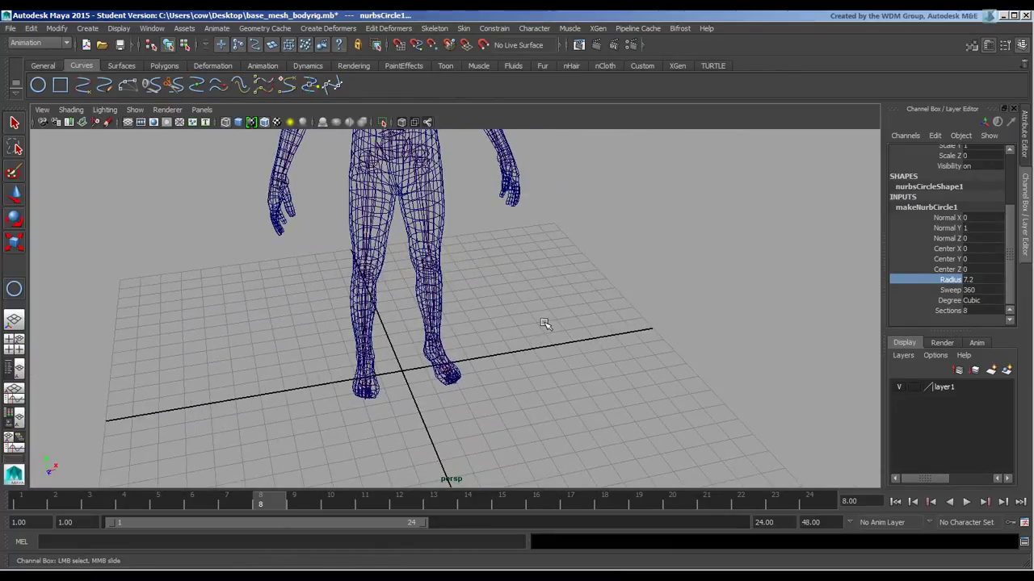
Draw another NURBS circle on the grid around the character's feet, and activate the Move tool on it
{"action": "key", "text": "ctrl+d"}
{"action": "key", "text": "w"}
{"action": "left_click_drag", "start_coordinate": [518, 383], "coordinate": [491, 392], "text": "alt"}
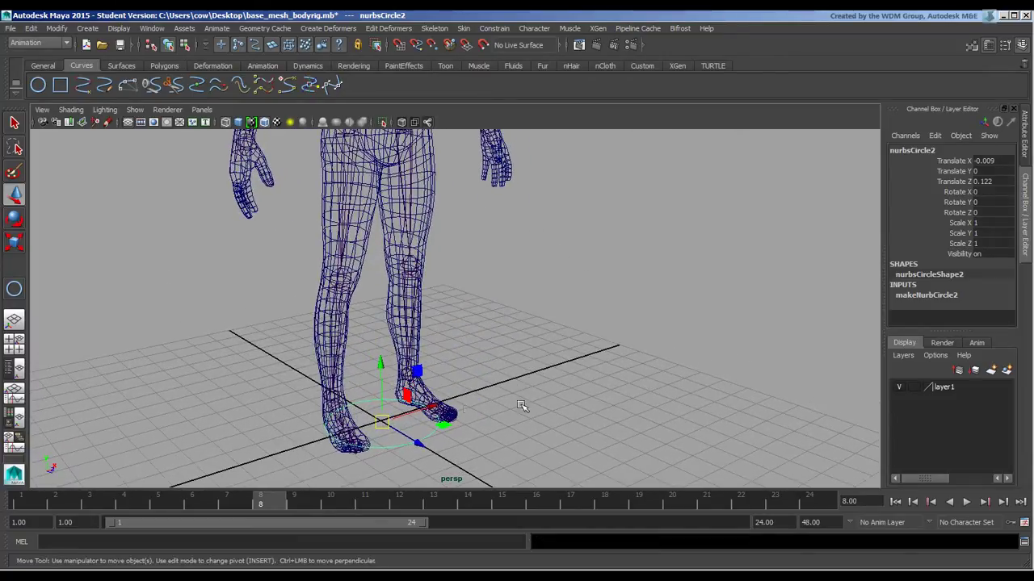
{"action": "left_click", "coordinate": [521, 406]}
{"action": "left_click", "coordinate": [426, 457]}
{"action": "left_click_drag", "start_coordinate": [500, 325], "coordinate": [535, 336], "text": "alt"}
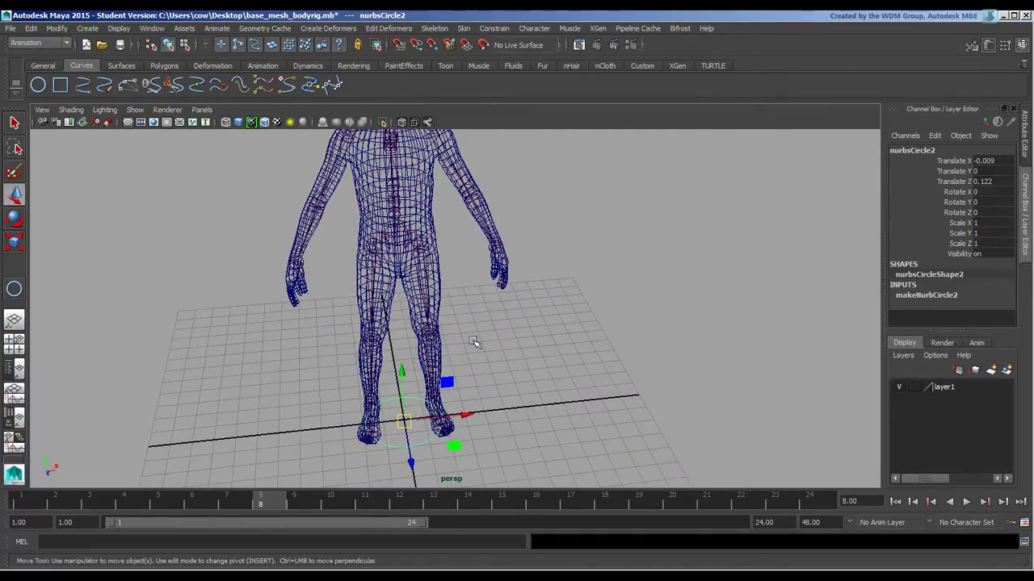
{"action": "left_click_drag", "start_coordinate": [476, 339], "coordinate": [505, 346], "text": "alt"}
{"action": "middle_click_drag", "start_coordinate": [488, 271], "coordinate": [492, 284], "text": "alt"}
{"action": "left_click_drag", "start_coordinate": [492, 284], "coordinate": [512, 304], "text": "alt"}
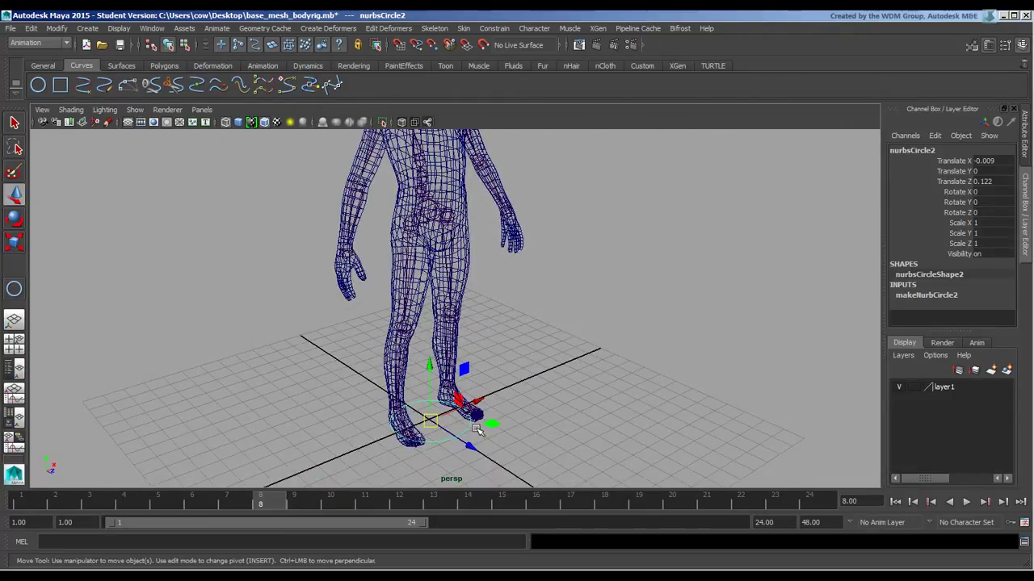
Center the circle at the grid origin by setting its Translate X, Y and Z to 0
{"action": "mouse_move", "coordinate": [991, 161]}
{"action": "left_mouse_down"}
{"action": "mouse_move", "coordinate": [988, 169]}
{"action": "mouse_move", "coordinate": [999, 158]}
{"action": "left_mouse_up"}
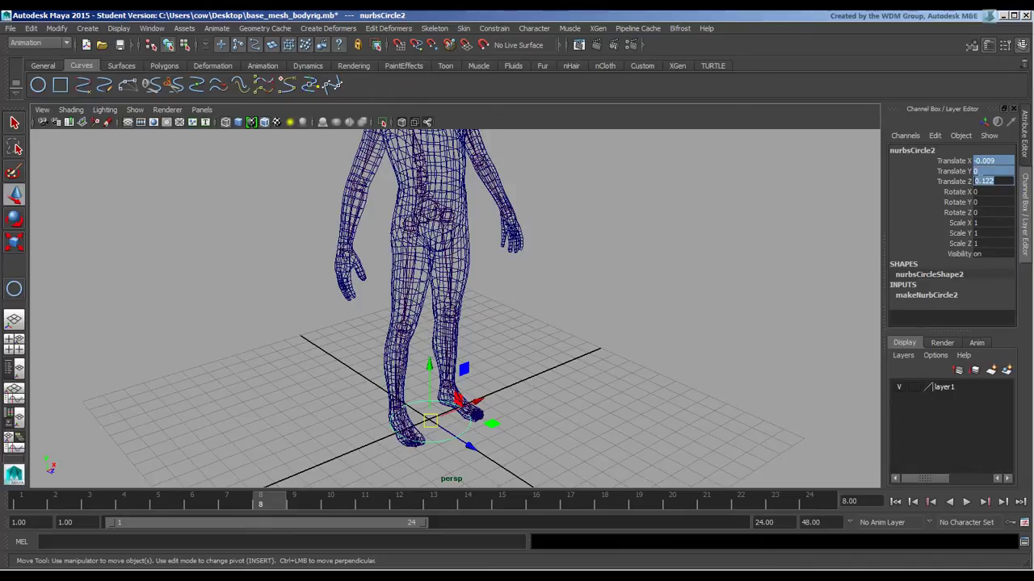
{"action": "type", "text": "0"}
{"action": "key", "text": "Return"}
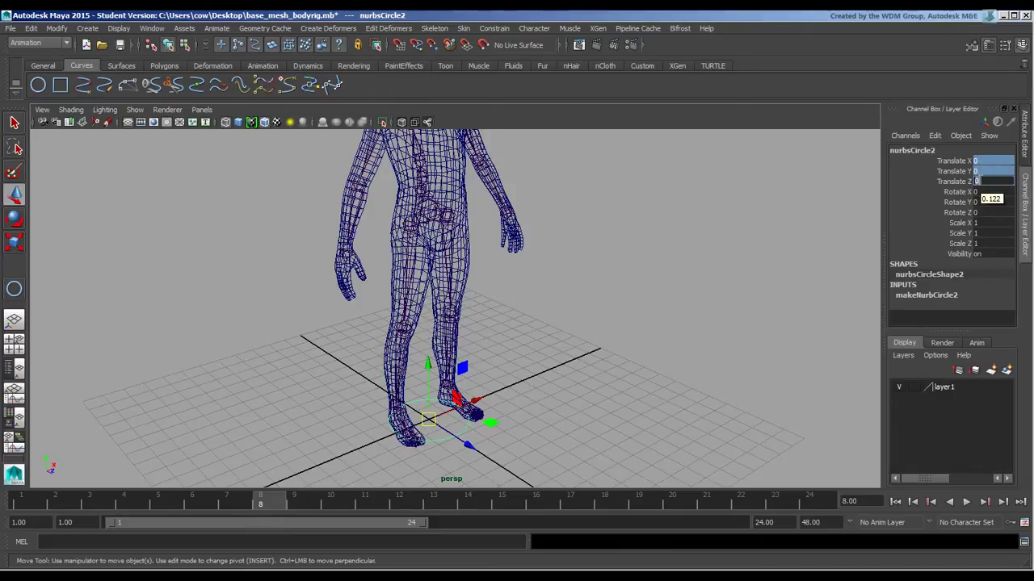
{"action": "left_click", "coordinate": [647, 325]}
{"action": "left_click", "coordinate": [451, 428]}
{"action": "left_click_drag", "start_coordinate": [565, 441], "coordinate": [541, 367], "text": "alt"}
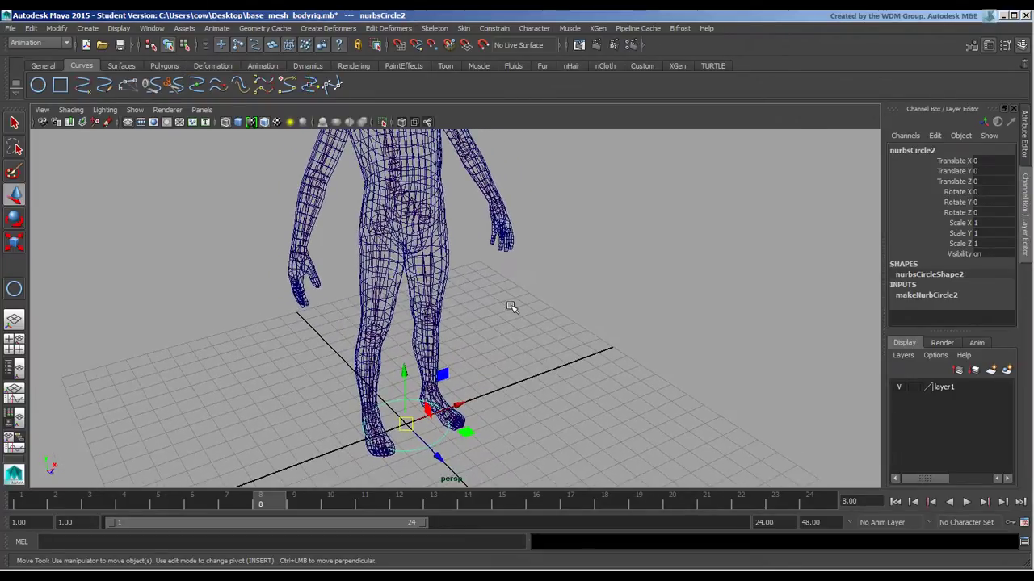
Parent the circle to the lowest CenterSpine joint, and set all its translate and rotate values to 0
{"action": "left_click", "coordinate": [396, 191]}
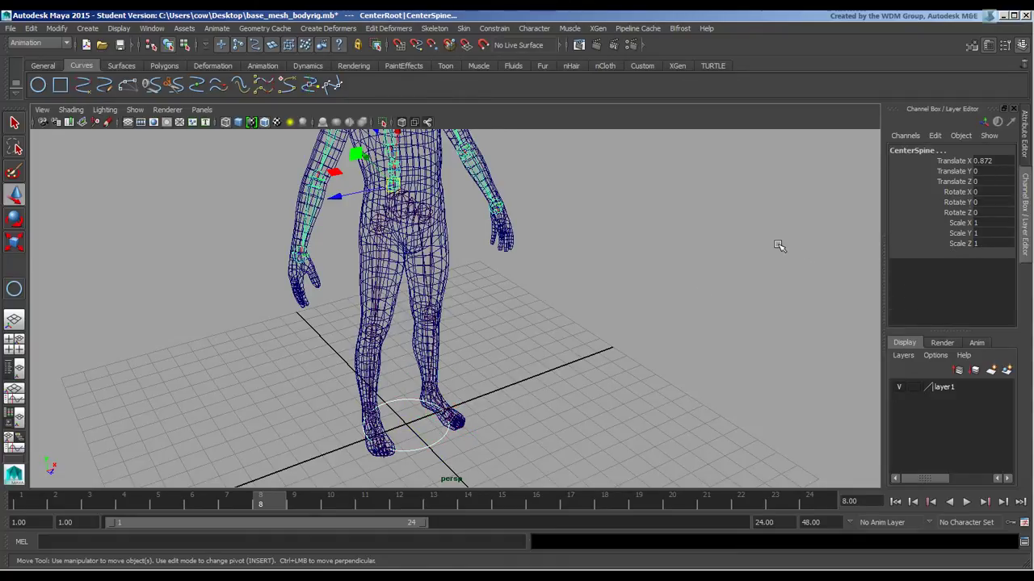
{"action": "key", "text": "Up"}
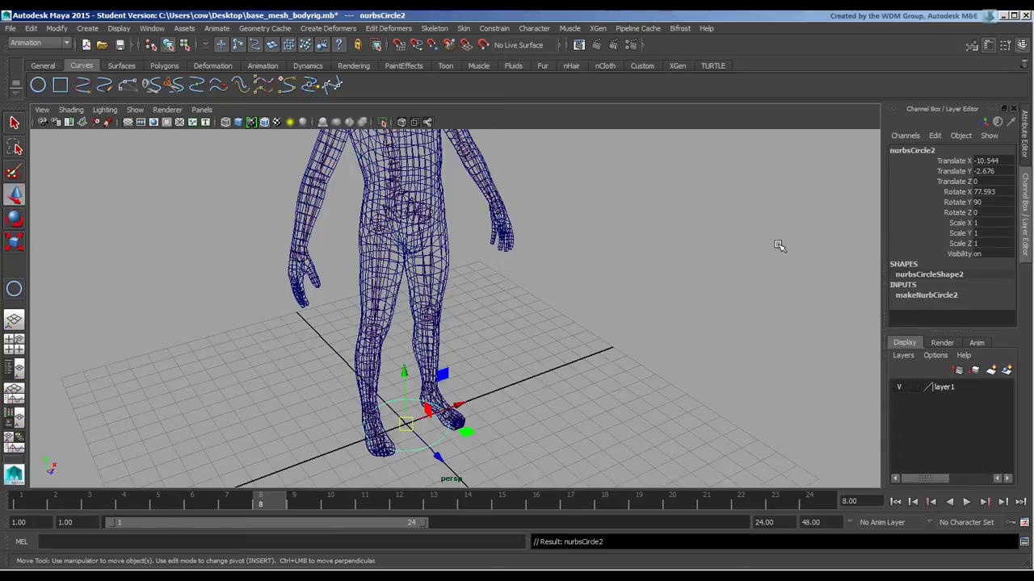
{"action": "left_click_drag", "start_coordinate": [992, 164], "coordinate": [996, 214]}
{"action": "type", "text": "0"}
{"action": "key", "text": "Return"}
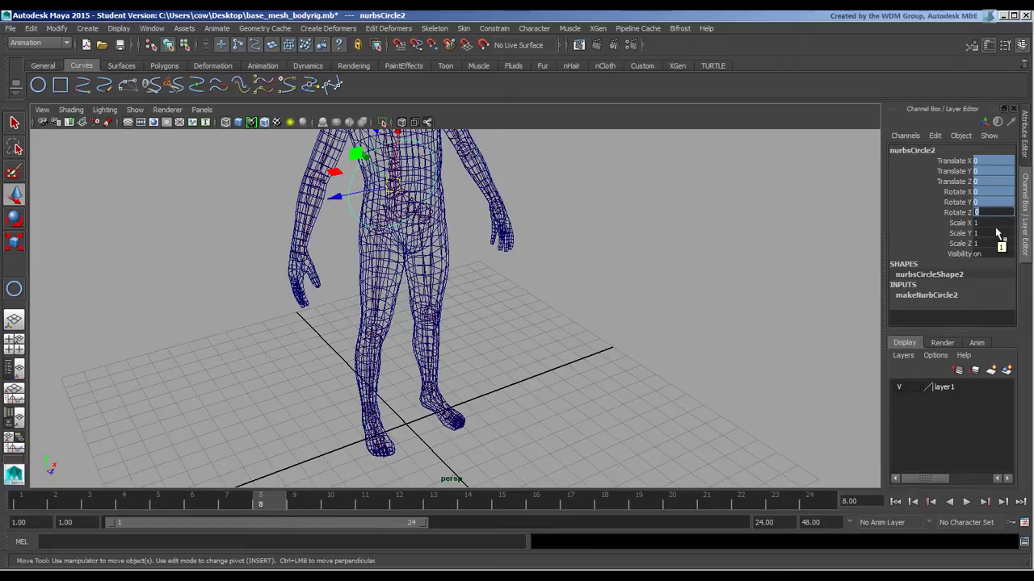
{"action": "left_click", "coordinate": [658, 317]}
{"action": "left_click_drag", "start_coordinate": [474, 261], "coordinate": [570, 300], "text": "alt"}
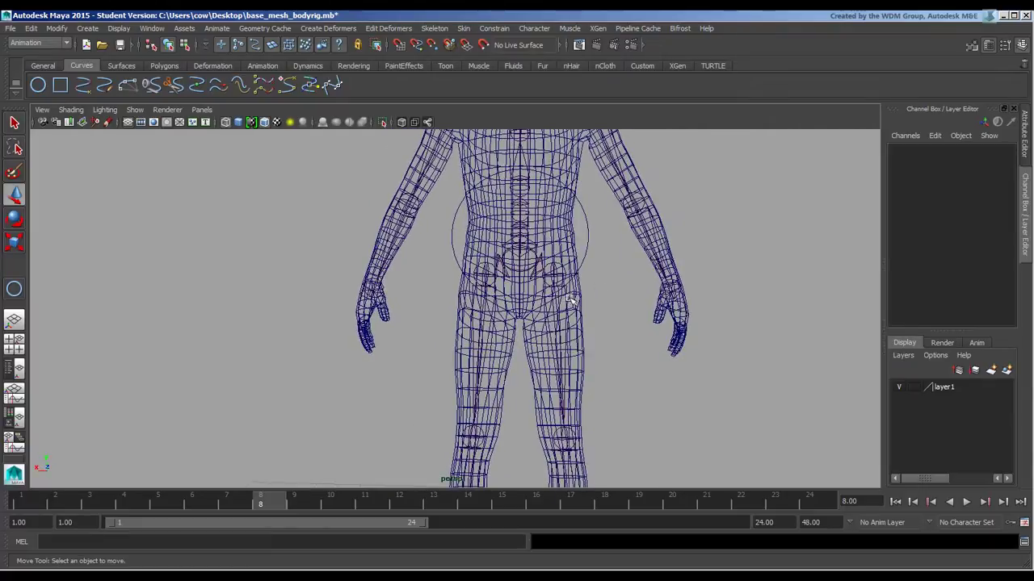
Try moving the circle freely away from the CenterSpine joint it is parented to
{"action": "left_click_drag", "start_coordinate": [610, 257], "coordinate": [417, 302], "text": "alt"}
{"action": "right_click_drag", "start_coordinate": [418, 302], "coordinate": [368, 300], "text": "alt"}
{"action": "left_click_drag", "start_coordinate": [368, 300], "coordinate": [440, 272], "text": "alt"}
{"action": "left_click", "coordinate": [377, 249]}
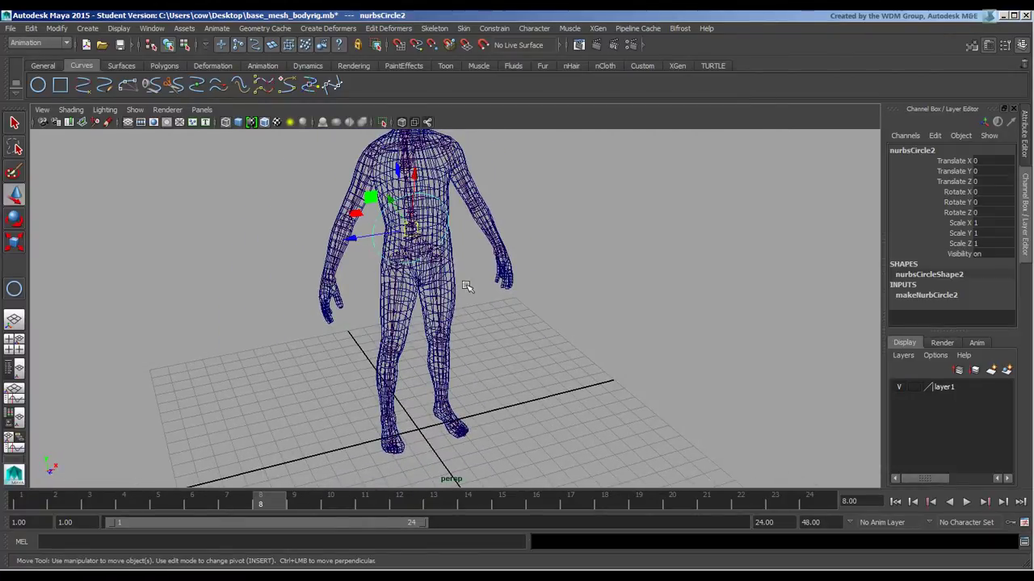
{"action": "right_click_drag", "start_coordinate": [466, 286], "coordinate": [508, 231], "text": "alt"}
{"action": "middle_click_drag", "start_coordinate": [508, 231], "coordinate": [420, 331], "text": "alt"}
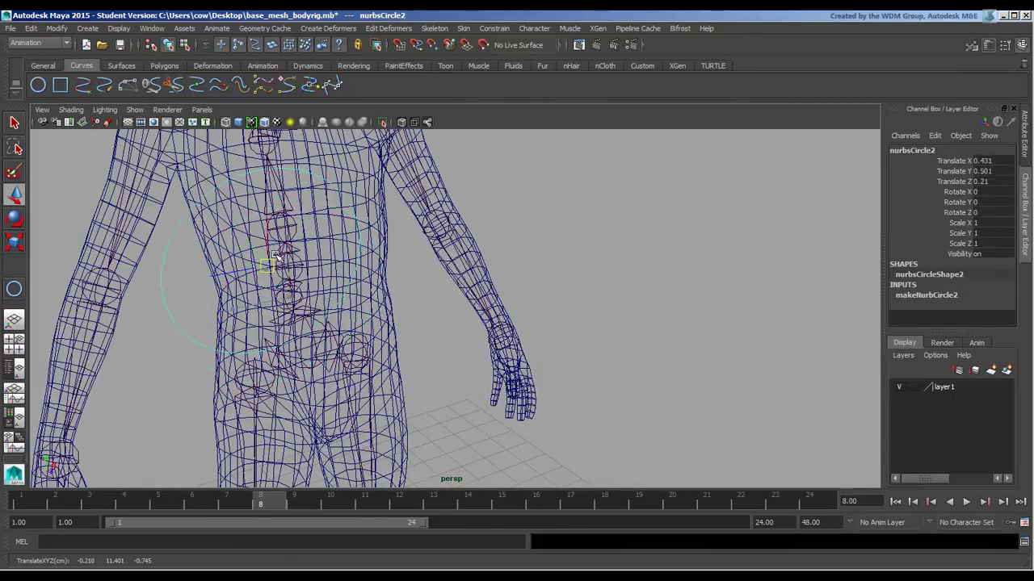
Select the lowest CenterSpine joint and show the Outliner beside the perspective view
{"action": "left_click", "coordinate": [295, 303]}
{"action": "left_click", "coordinate": [299, 309]}
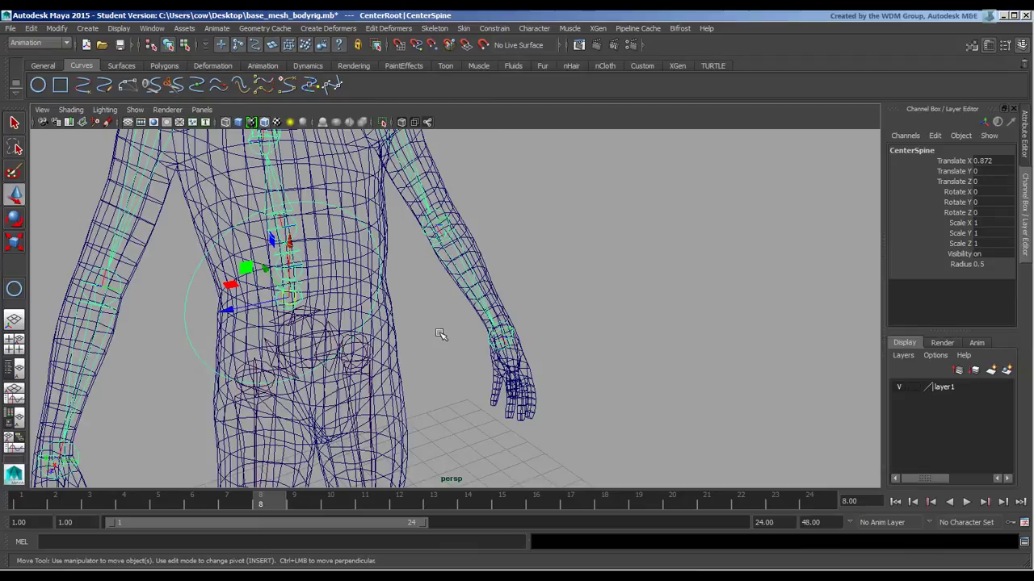
{"action": "left_click_drag", "start_coordinate": [410, 353], "coordinate": [546, 337], "text": "alt"}
{"action": "right_click_drag", "start_coordinate": [547, 337], "coordinate": [457, 304], "text": "alt"}
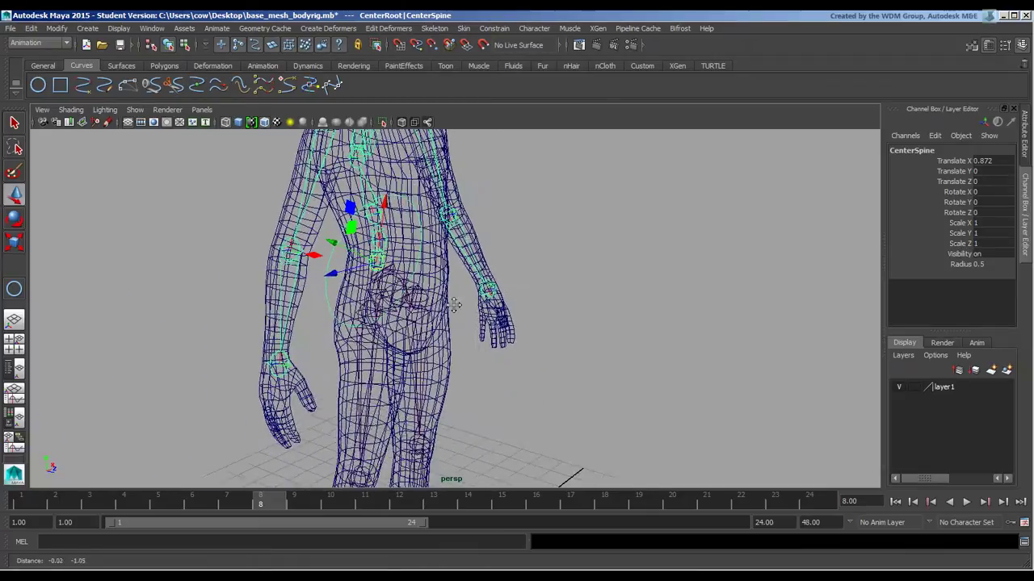
{"action": "left_click_drag", "start_coordinate": [457, 305], "coordinate": [415, 315], "text": "alt"}
{"action": "left_click", "coordinate": [23, 389]}
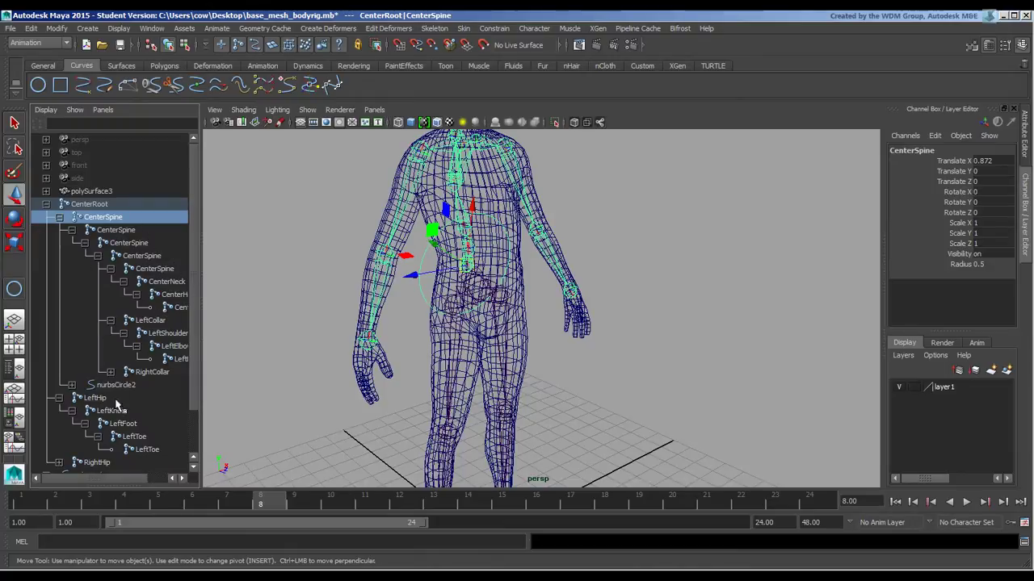
Expand polySurface3 in the Outliner to show its shape node, and check the Shapes display option
{"action": "left_click", "coordinate": [46, 192]}
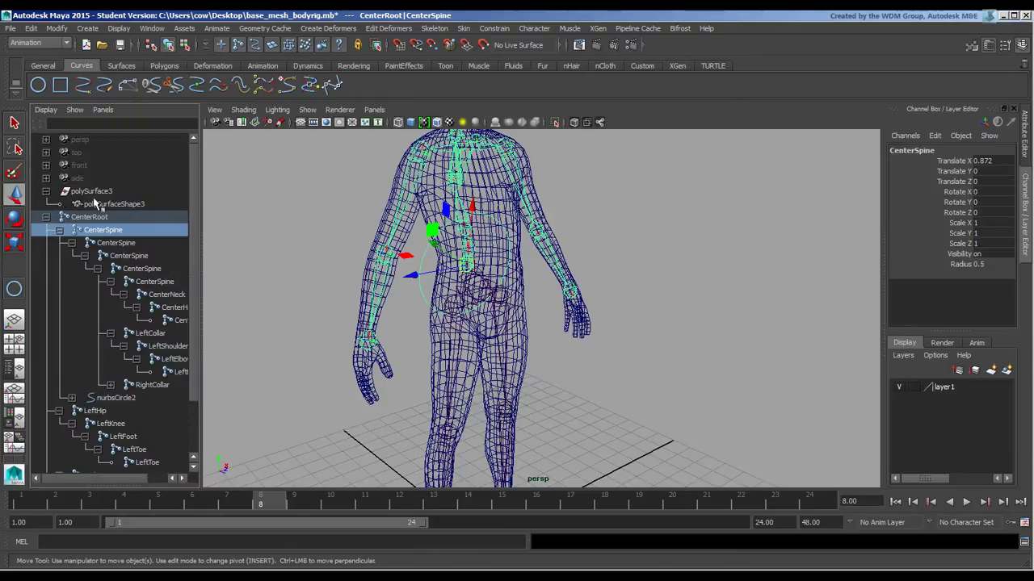
{"action": "left_click", "coordinate": [75, 109]}
{"action": "left_click", "coordinate": [46, 109]}
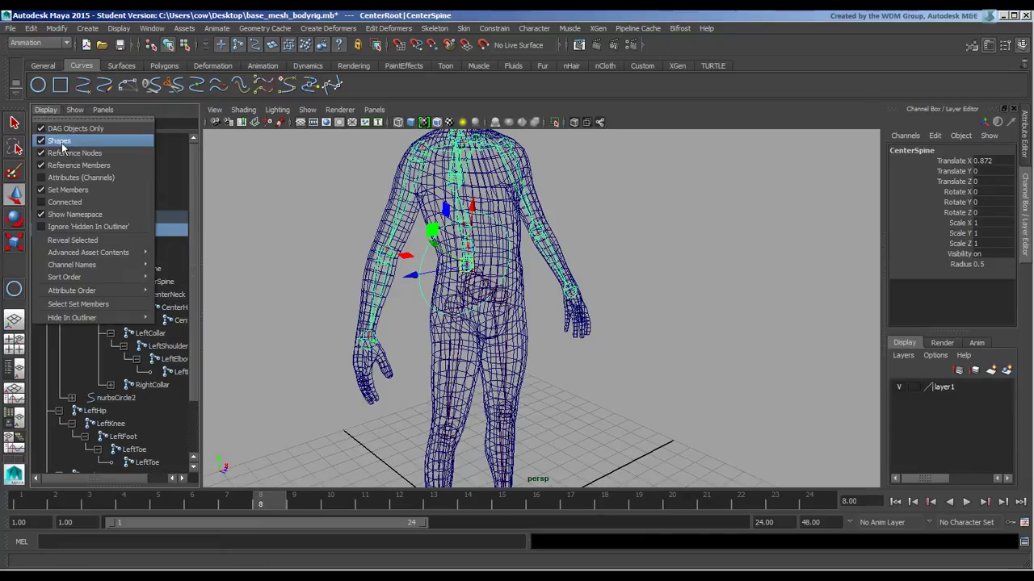
{"action": "left_click", "coordinate": [47, 110]}
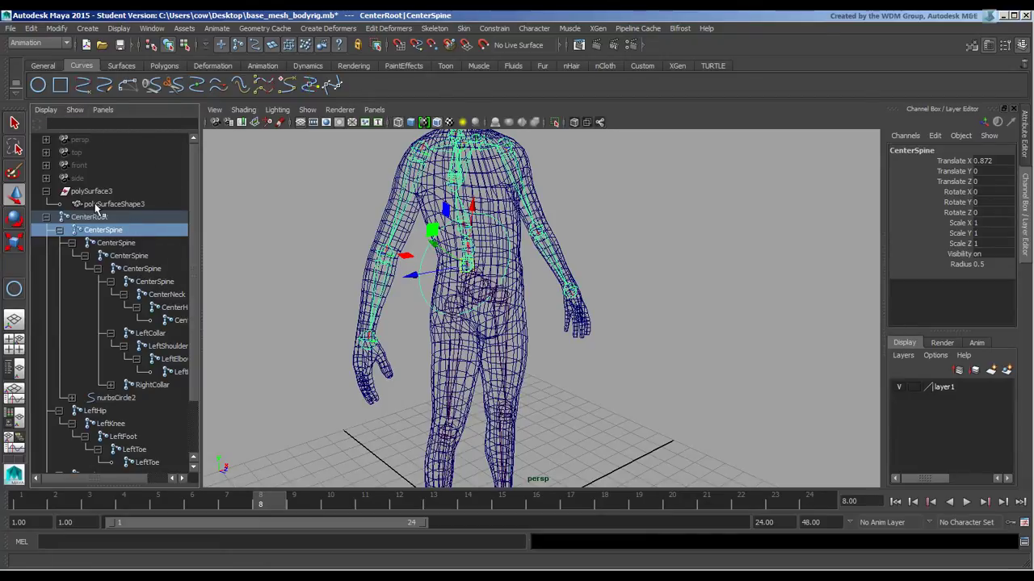
Compare the polySurface3 transform with its polySurfaceShape3 node by selecting each in turn, ending on the transform
{"action": "left_click", "coordinate": [93, 191]}
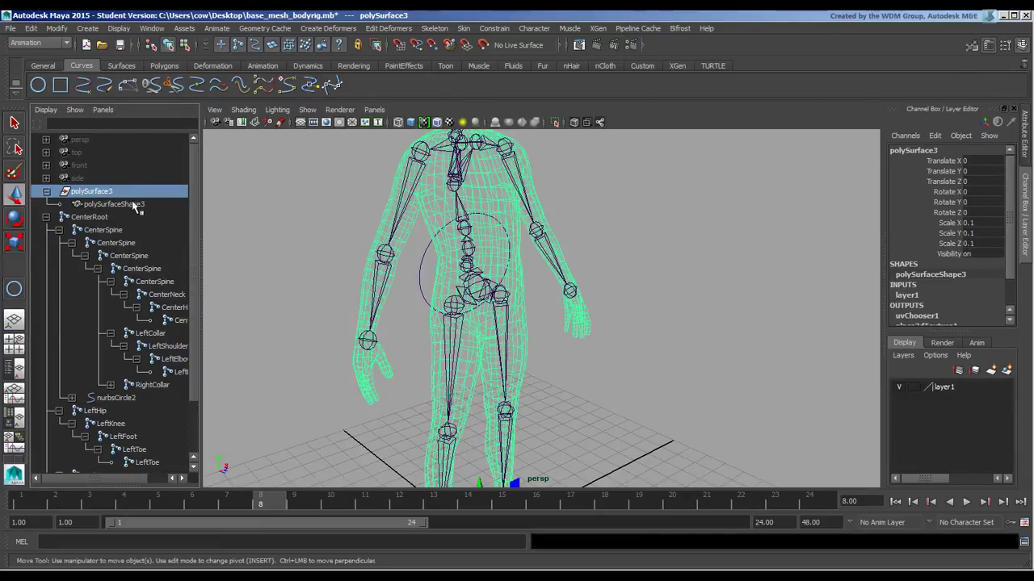
{"action": "left_click", "coordinate": [135, 205]}
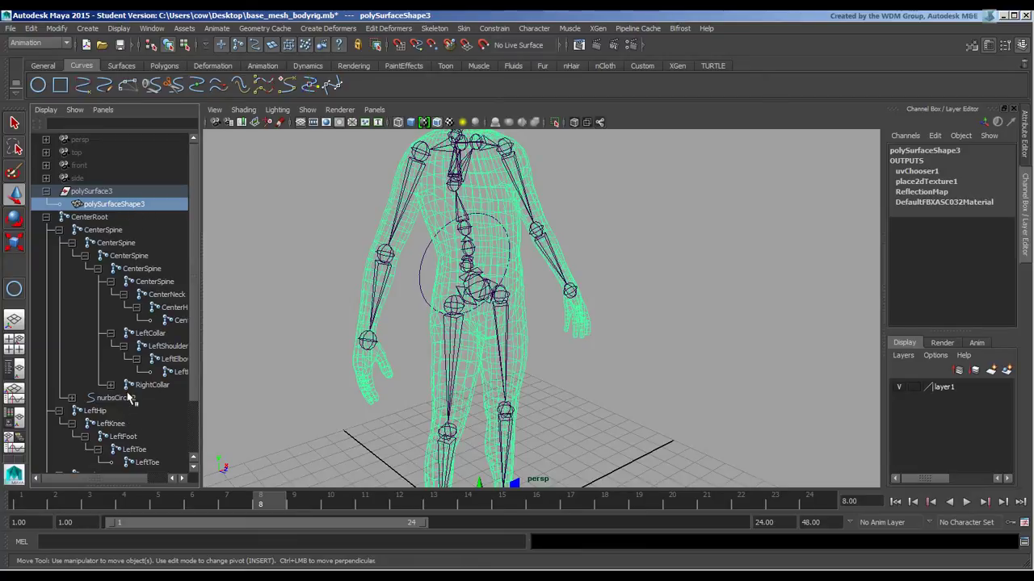
{"action": "left_click", "coordinate": [113, 192]}
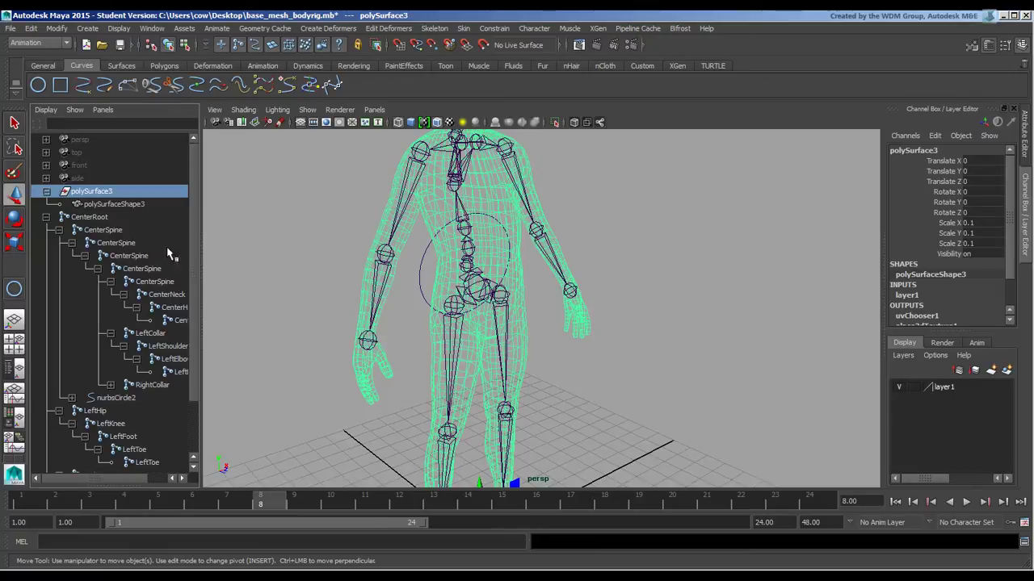
{"action": "left_click", "coordinate": [330, 233]}
{"action": "left_click", "coordinate": [410, 264]}
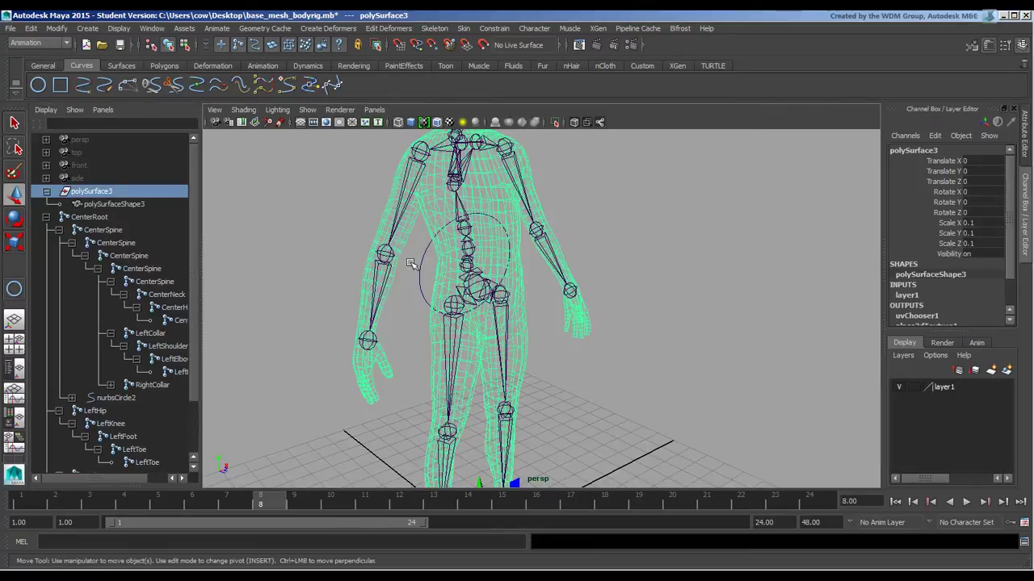
{"action": "left_click", "coordinate": [130, 205]}
{"action": "left_click", "coordinate": [120, 192]}
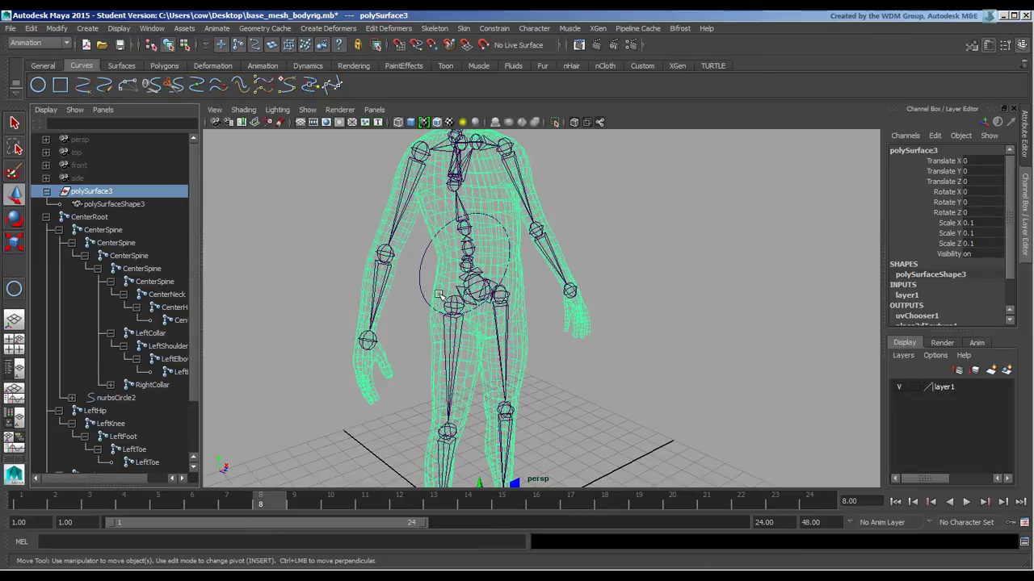
Expand nurbsCircle2 in the Outliner and compare its transform with its nurbsCircleShape2 node, then clear the selection
{"action": "left_click", "coordinate": [116, 398]}
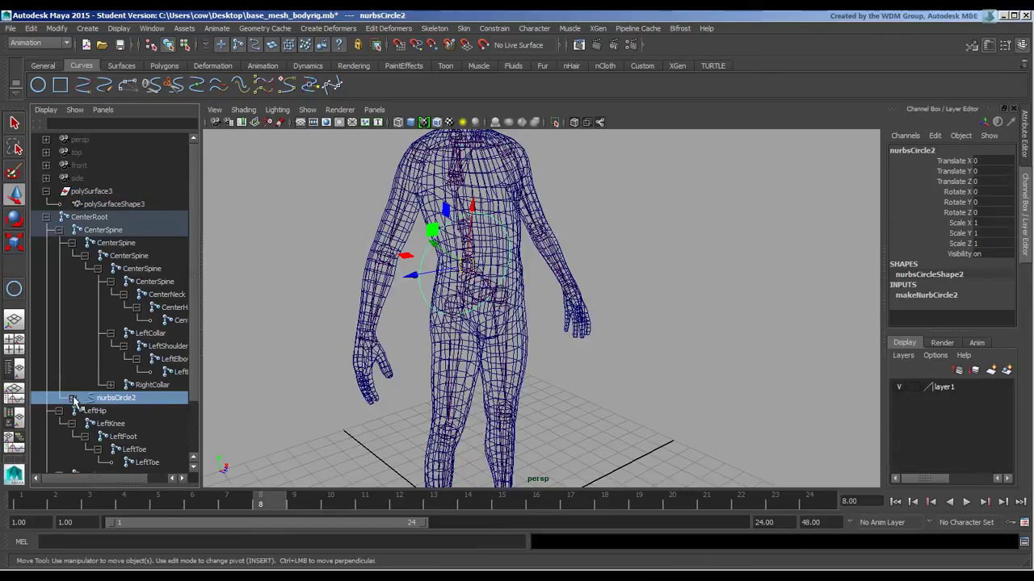
{"action": "left_click", "coordinate": [73, 398]}
{"action": "left_click", "coordinate": [139, 411]}
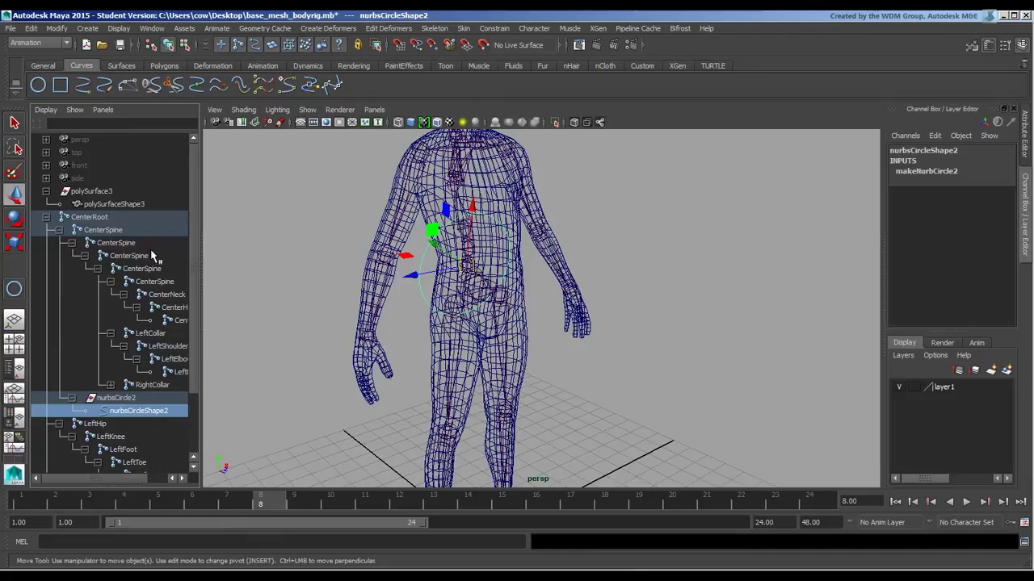
{"action": "left_click", "coordinate": [203, 257]}
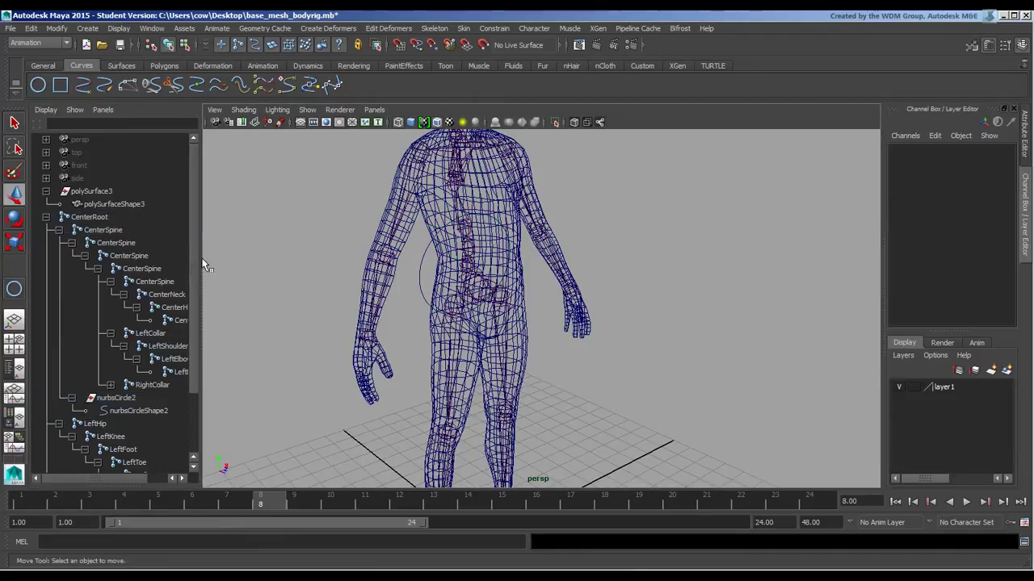
Widen the Outliner and examine the chain of identically named CenterSpine joints by selecting each in turn
{"action": "left_click_drag", "start_coordinate": [204, 263], "coordinate": [263, 268]}
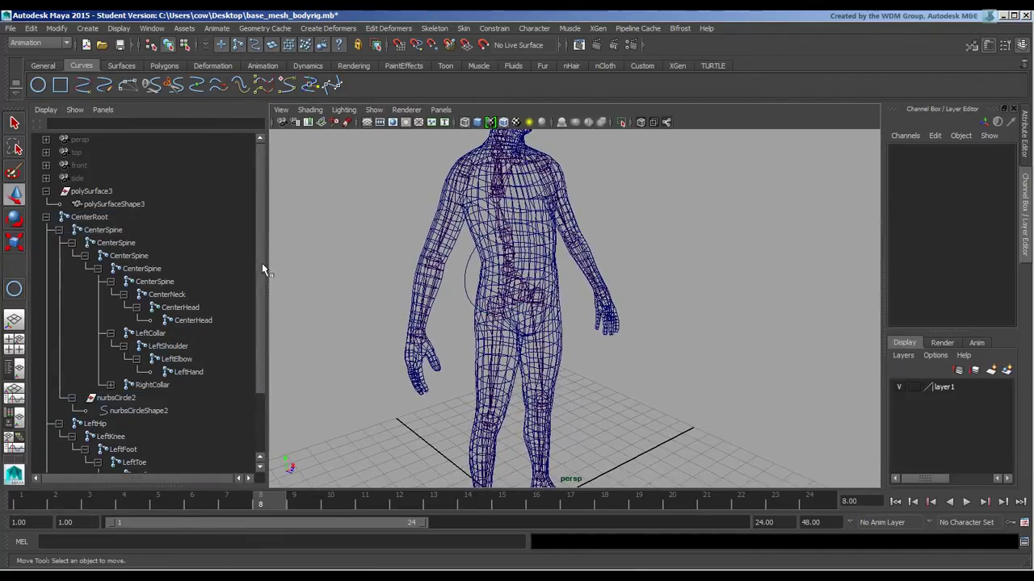
{"action": "left_click", "coordinate": [125, 243]}
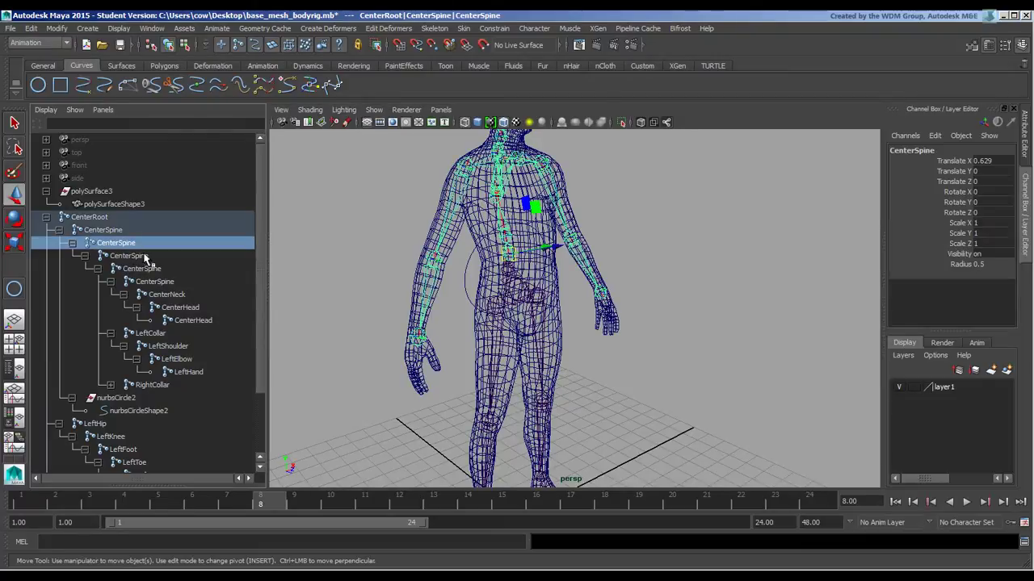
{"action": "left_click", "coordinate": [145, 256]}
{"action": "left_click", "coordinate": [154, 269]}
{"action": "left_click", "coordinate": [161, 281]}
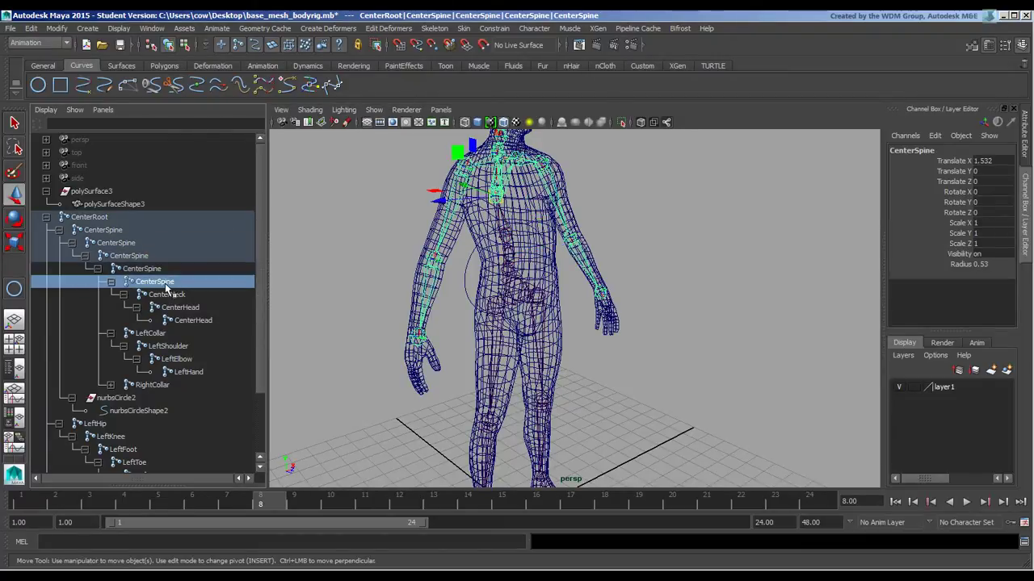
{"action": "key", "text": "Up"}
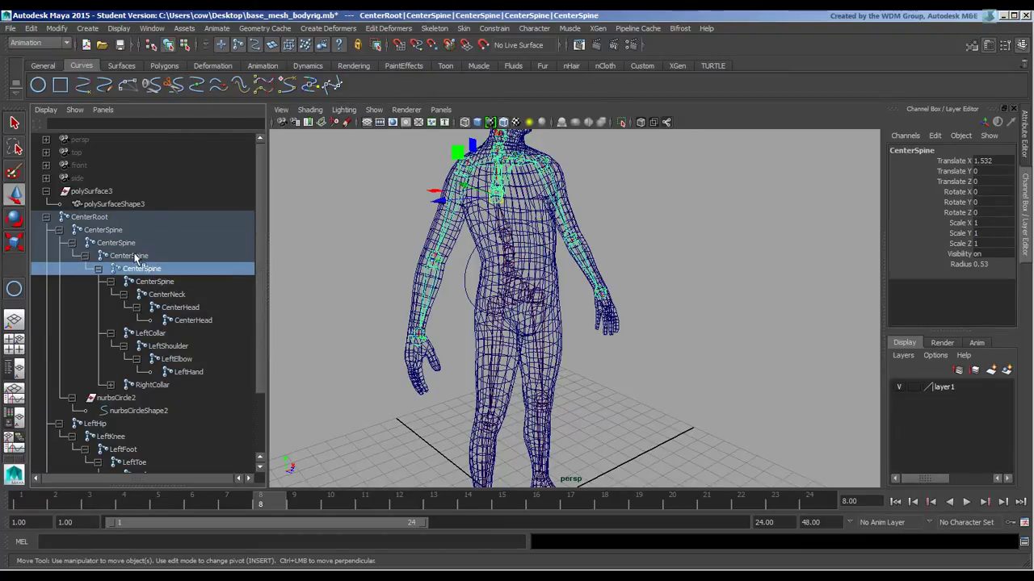
{"action": "key", "text": "Up"}
{"action": "key", "text": "Up"}
{"action": "key", "text": "Up"}
{"action": "left_click", "coordinate": [123, 243]}
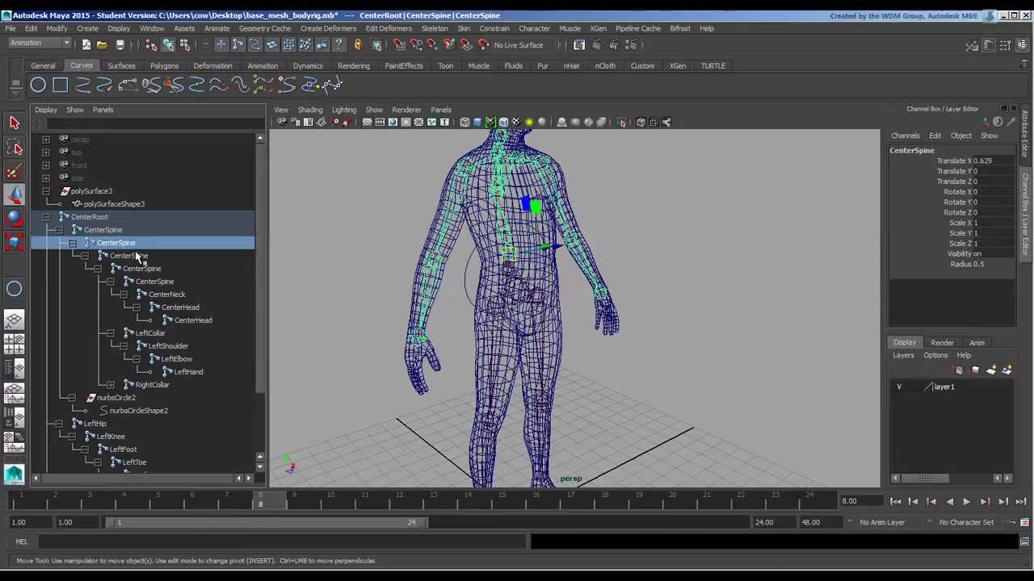
{"action": "left_click", "coordinate": [138, 256]}
{"action": "left_click", "coordinate": [151, 269]}
{"action": "left_click", "coordinate": [164, 284]}
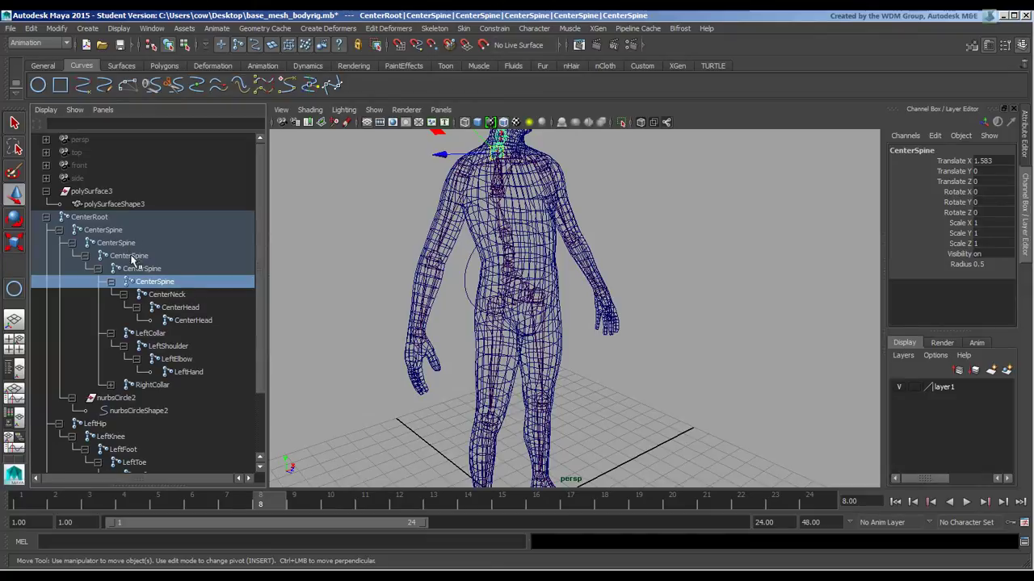
Rename the two CenterSpine joints directly below the first one as CenterSpine1 and CenterSpine2
{"action": "left_click", "coordinate": [134, 244]}
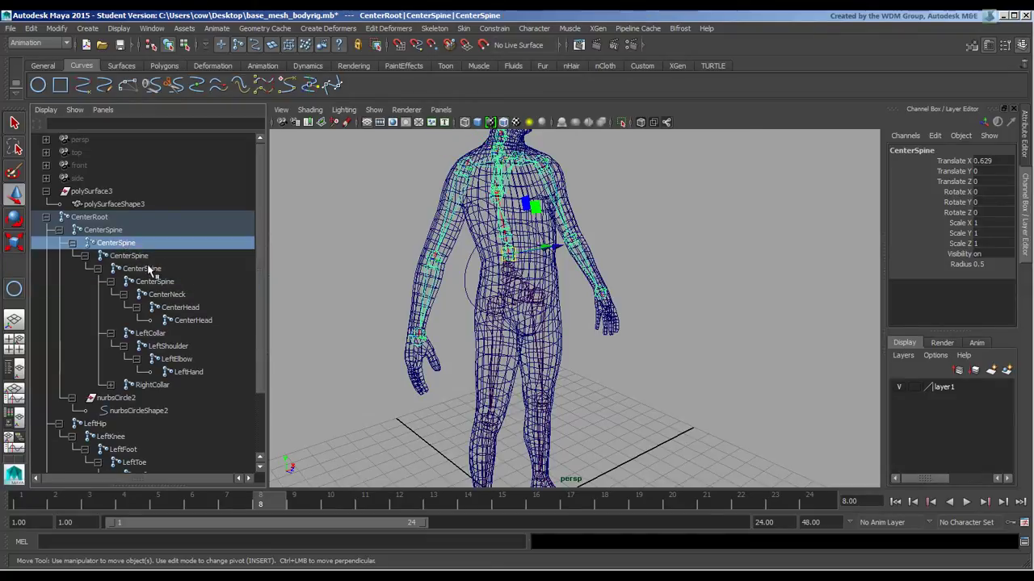
{"action": "double_click", "coordinate": [134, 244]}
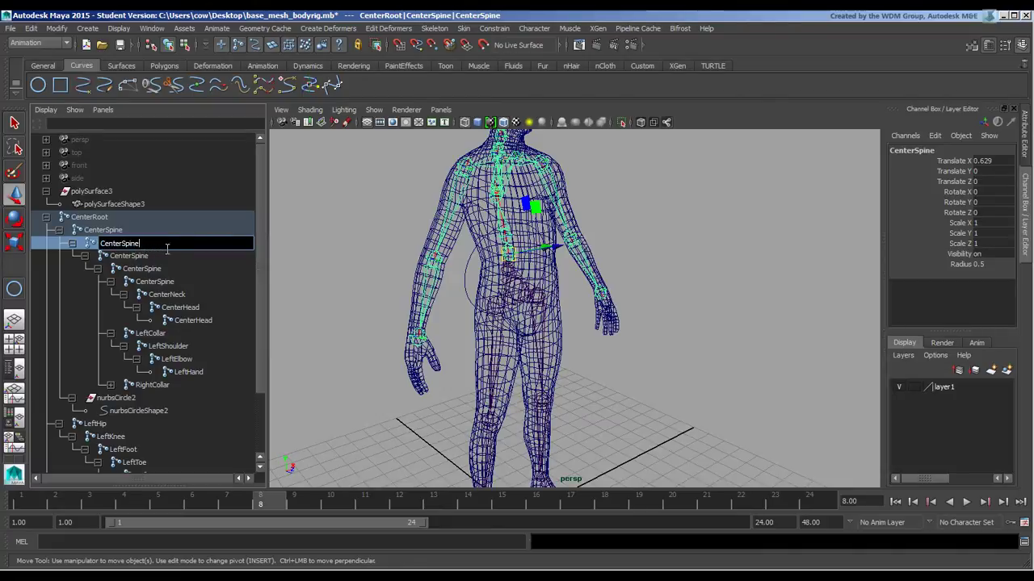
{"action": "double_click", "coordinate": [160, 258]}
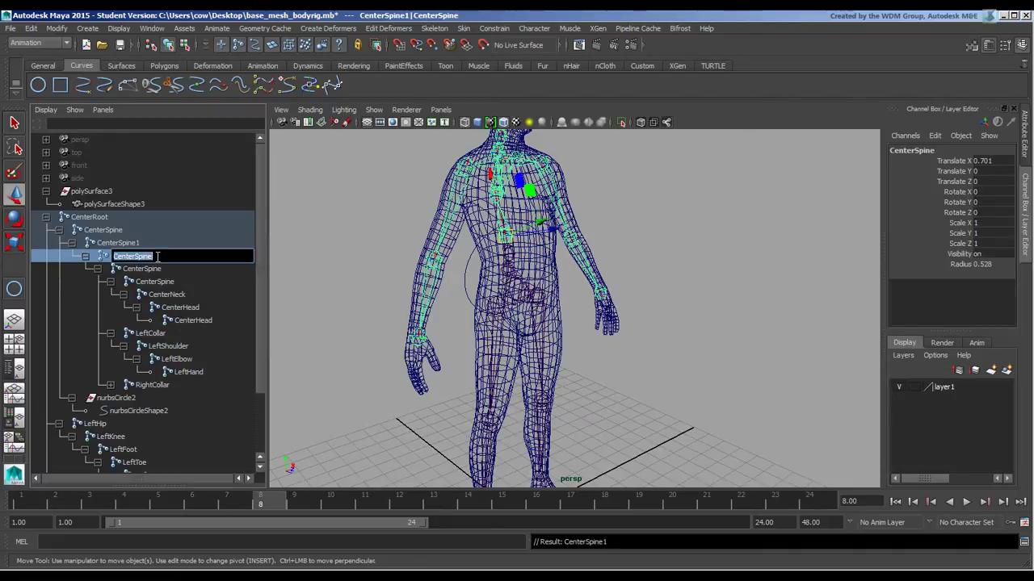
{"action": "type", "text": "2"}
{"action": "key", "text": "Return"}
Rename the remaining two duplicate CenterSpine joints as CenterSpine3 and CenterSpine4
{"action": "double_click", "coordinate": [173, 269]}
{"action": "type", "text": "3"}
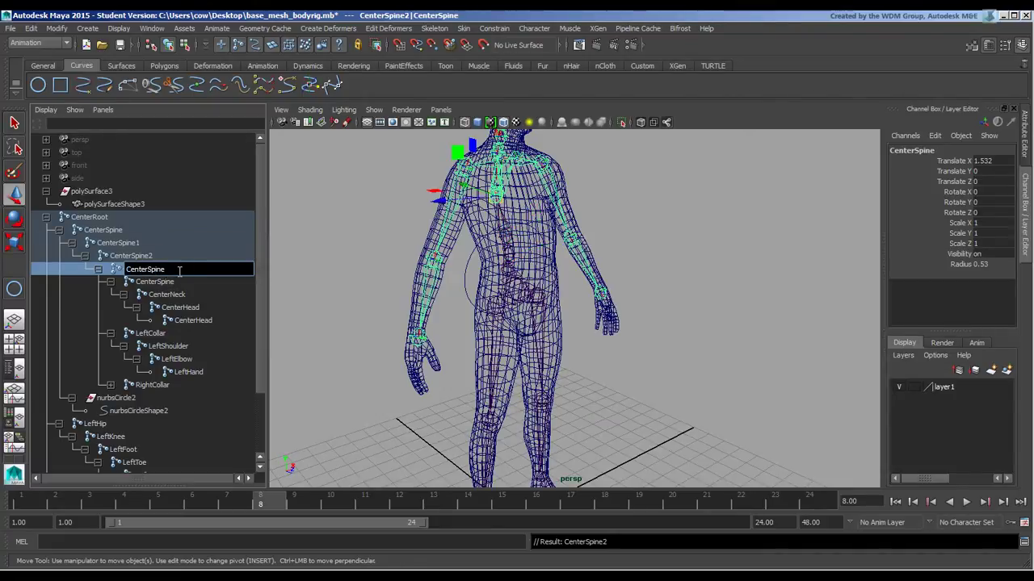
{"action": "key", "text": "Return"}
{"action": "double_click", "coordinate": [194, 283]}
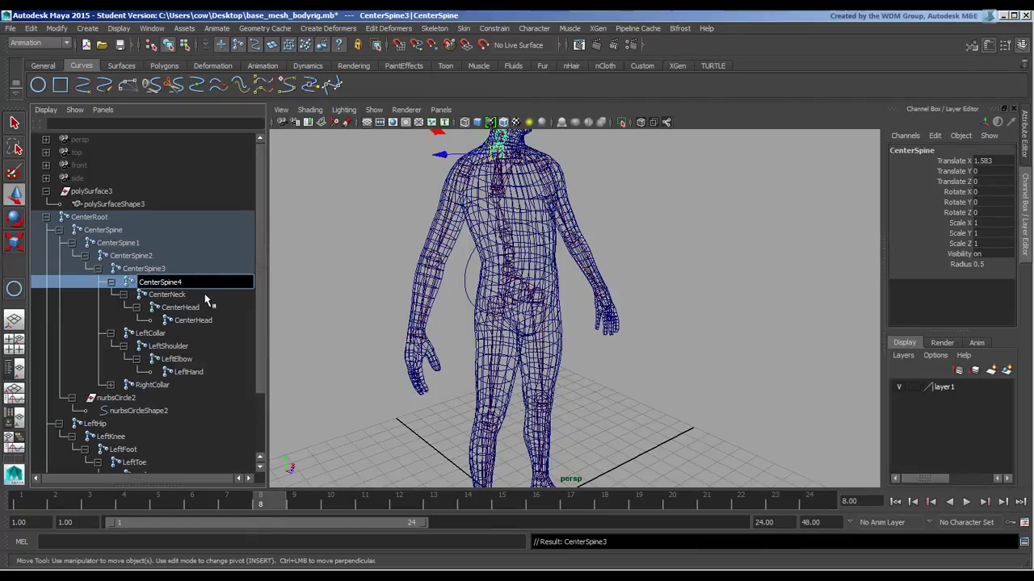
{"action": "type", "text": "4"}
{"action": "key", "text": "Return"}
Rename the end joint below CenterHead as CenterHeadtip
{"action": "left_click", "coordinate": [208, 298]}
{"action": "double_click", "coordinate": [218, 321]}
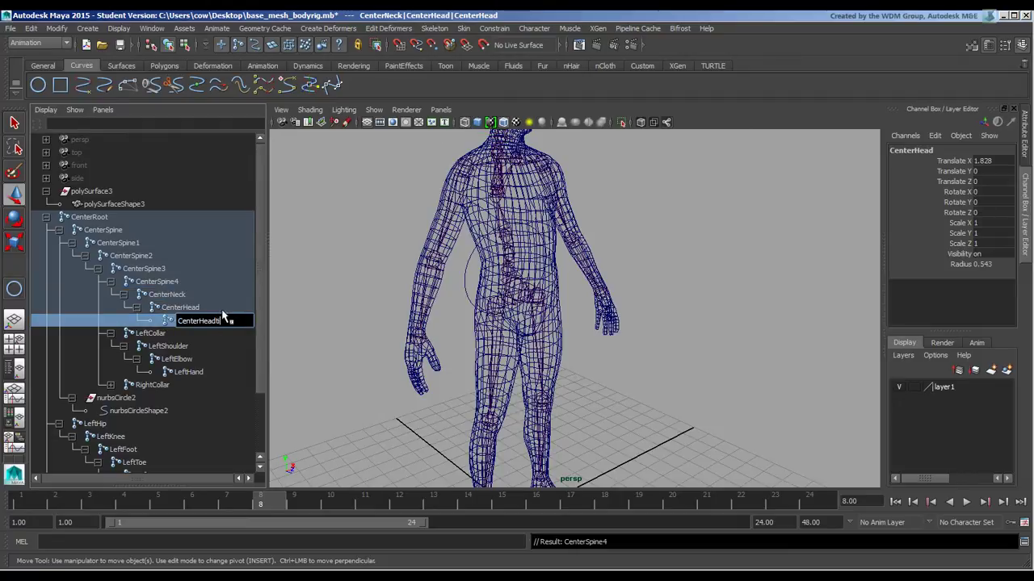
{"action": "key", "text": "Return"}
{"action": "key", "text": "Up"}
{"action": "key", "text": "Up"}
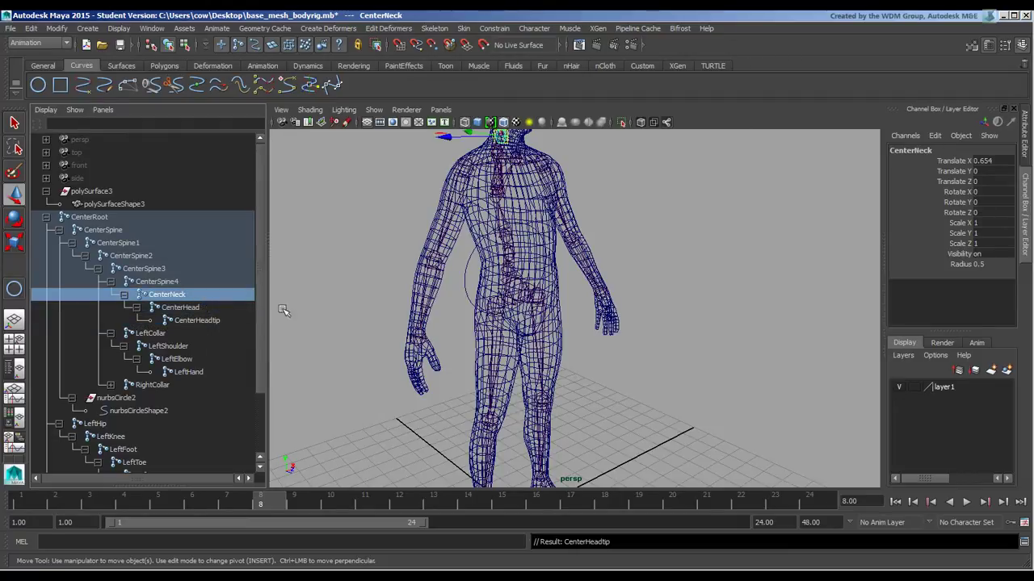
Check the spine joints from CenterSpine to CenterSpine4 one by one, and look at the nurbsCircleShape2 node
{"action": "left_click", "coordinate": [133, 234]}
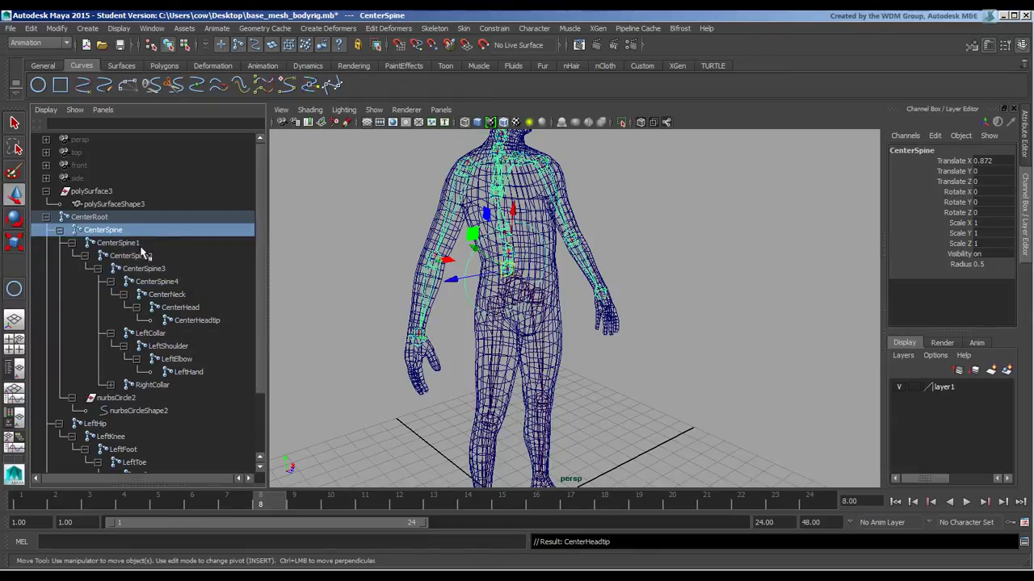
{"action": "left_click", "coordinate": [146, 243]}
{"action": "left_click", "coordinate": [162, 256]}
{"action": "left_click", "coordinate": [182, 269]}
{"action": "left_click", "coordinate": [197, 281]}
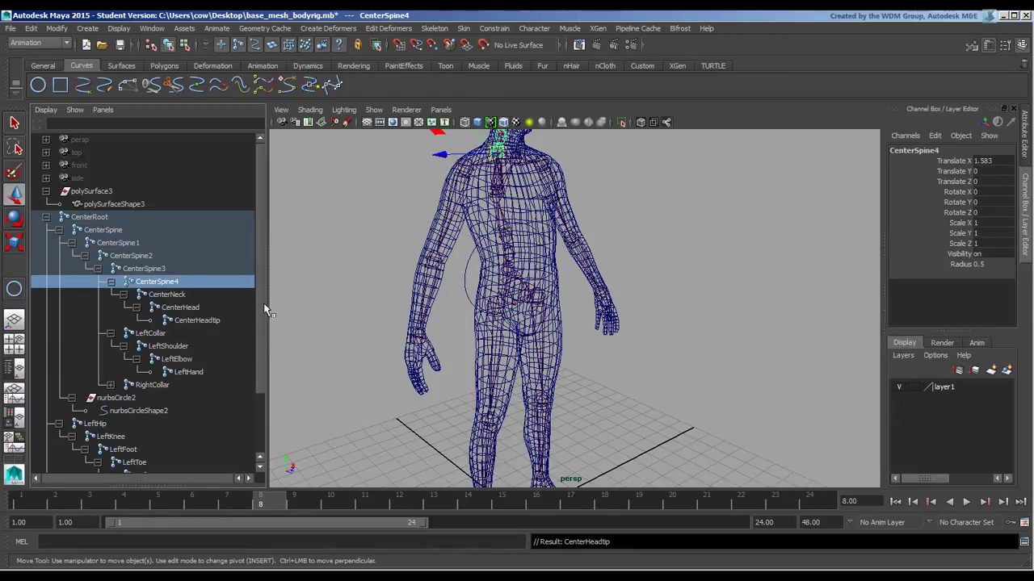
{"action": "left_click", "coordinate": [323, 285]}
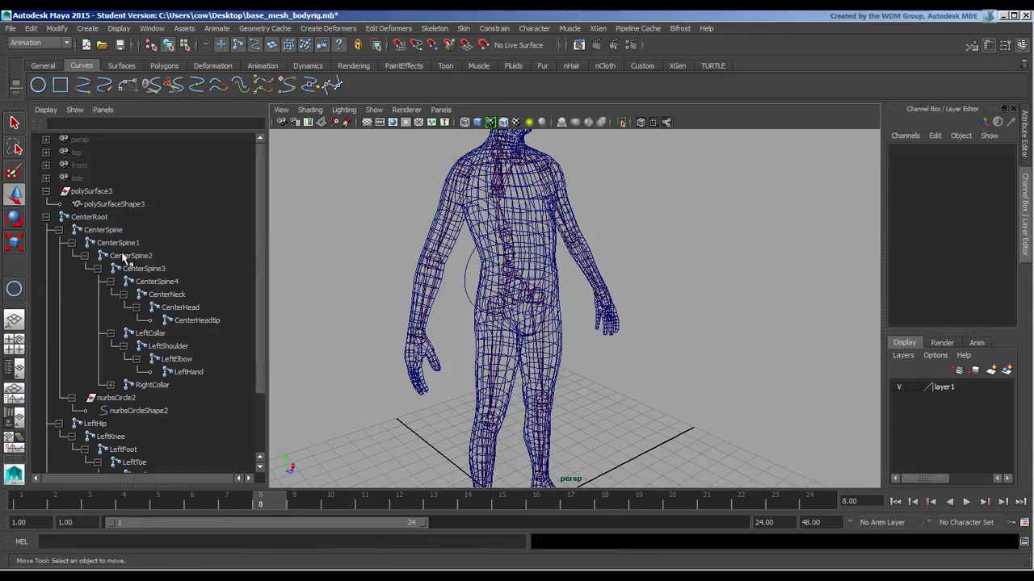
{"action": "left_click", "coordinate": [149, 412]}
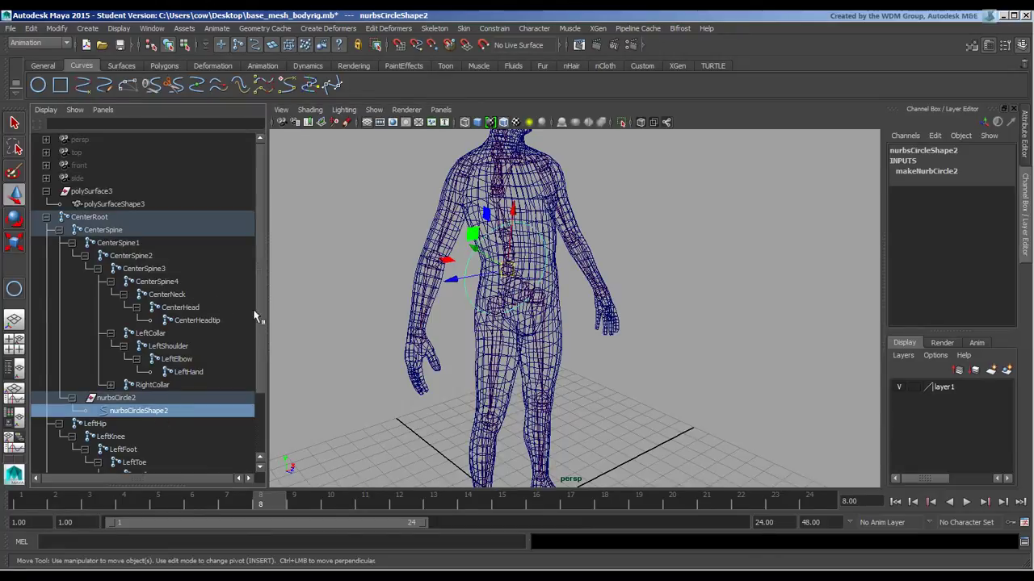
{"action": "left_click", "coordinate": [330, 289]}
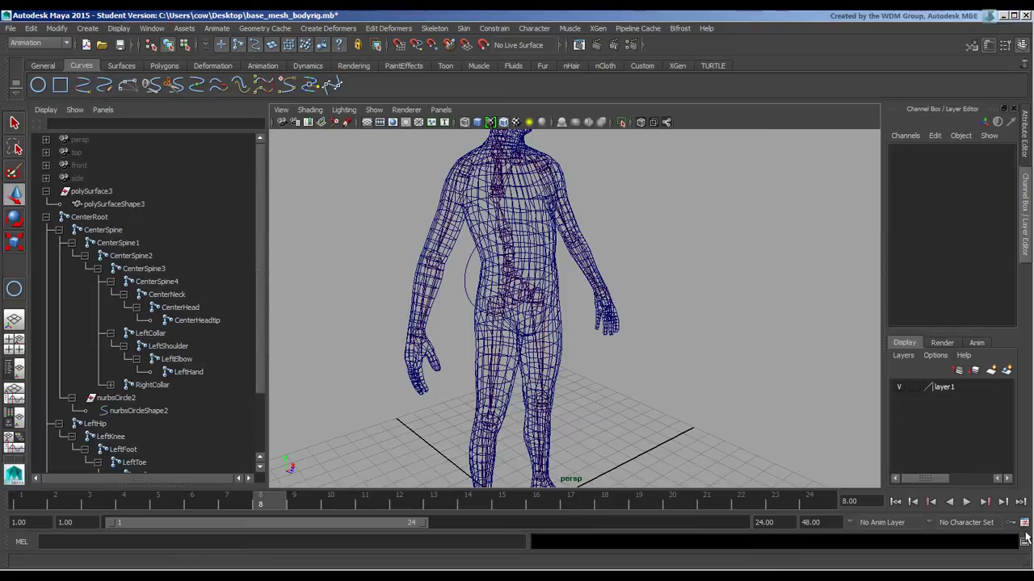
Open the Script Editor and replace the existing MEL rotate command with "parent -s -r;"
{"action": "left_click", "coordinate": [1022, 565]}
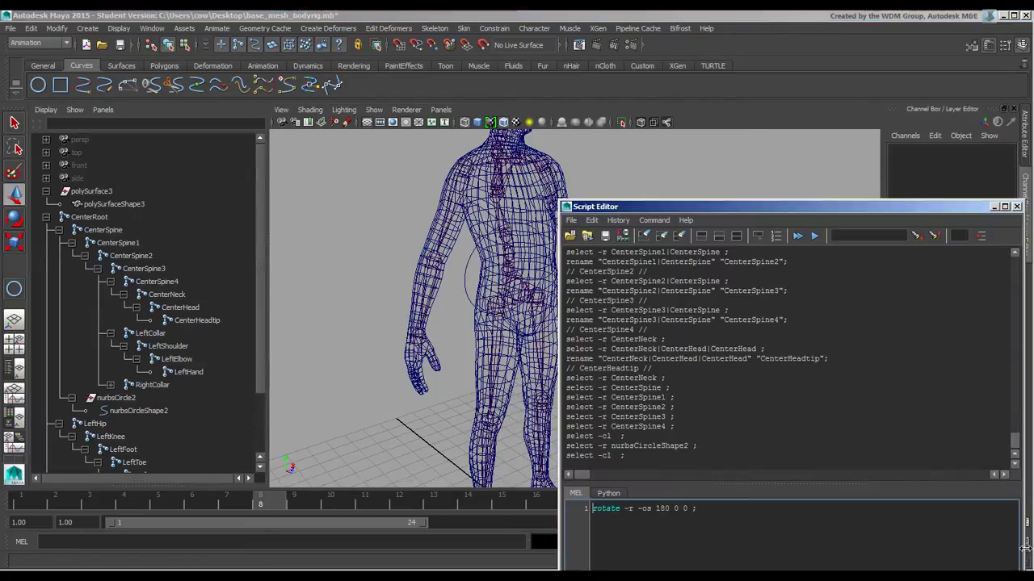
{"action": "left_click_drag", "start_coordinate": [561, 202], "coordinate": [665, 59]}
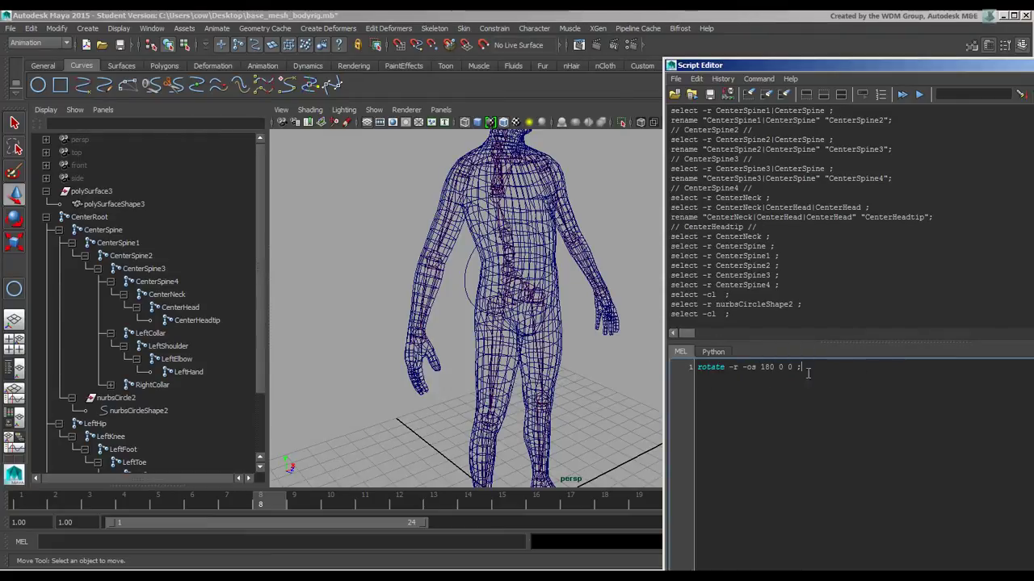
{"action": "left_click_drag", "start_coordinate": [807, 372], "coordinate": [685, 369]}
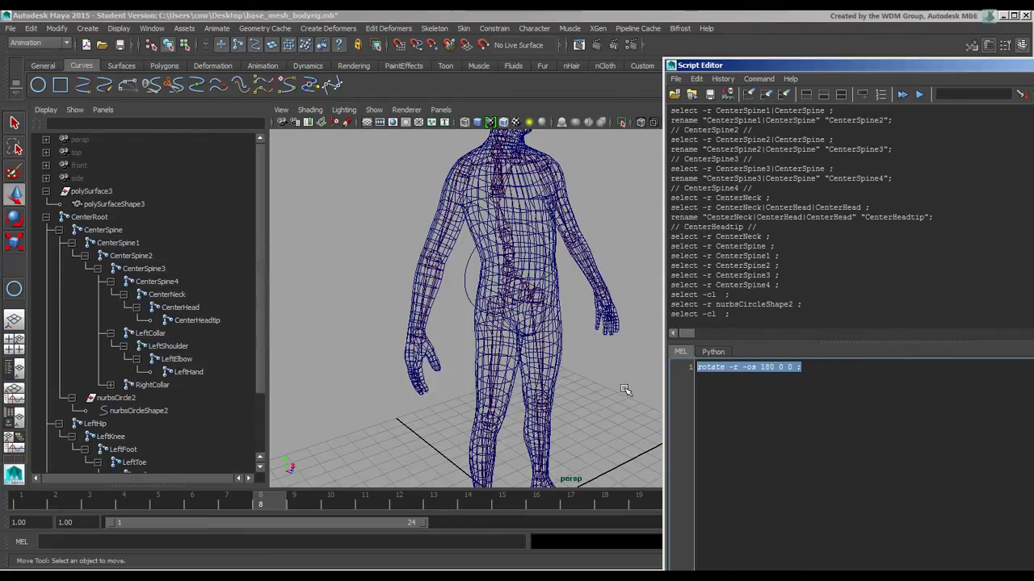
{"action": "type", "text": "parent -s -r;"}
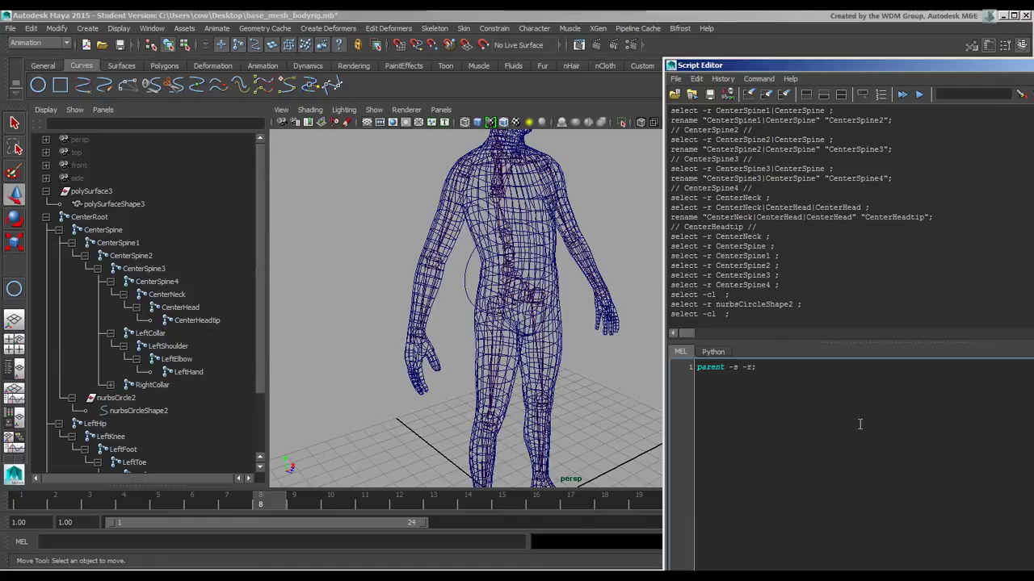
Save the "parent -s -r;" script to the Animation shelf under the name "parents" and close the Script Editor
{"action": "left_click", "coordinate": [263, 65]}
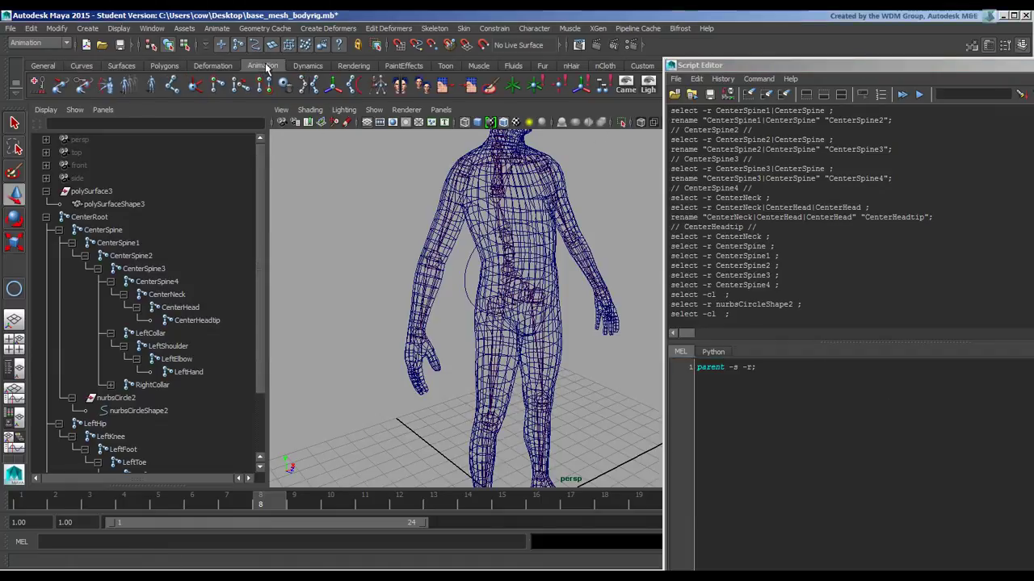
{"action": "left_click_drag", "start_coordinate": [928, 64], "coordinate": [701, 159]}
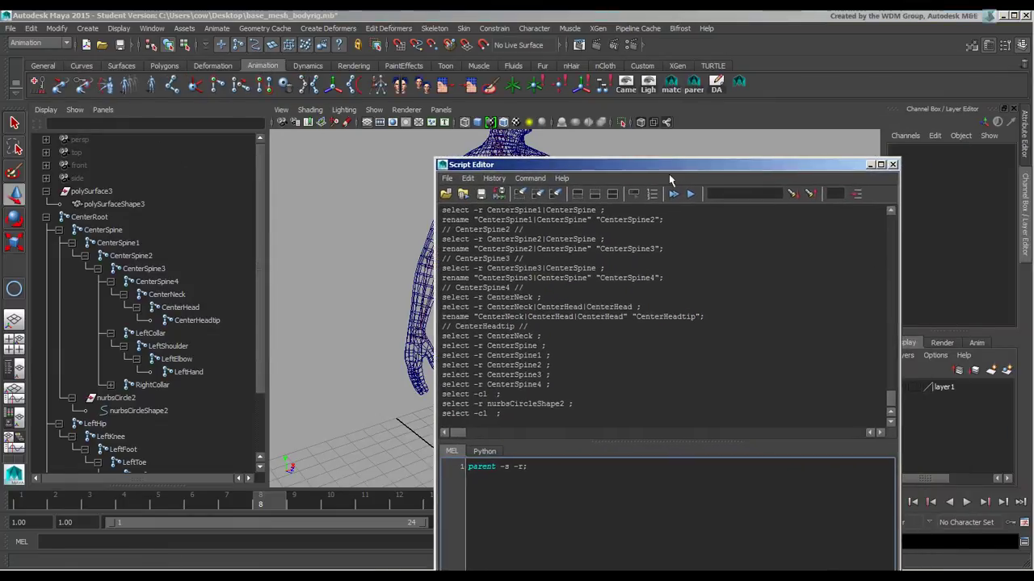
{"action": "left_click_drag", "start_coordinate": [554, 468], "coordinate": [453, 468]}
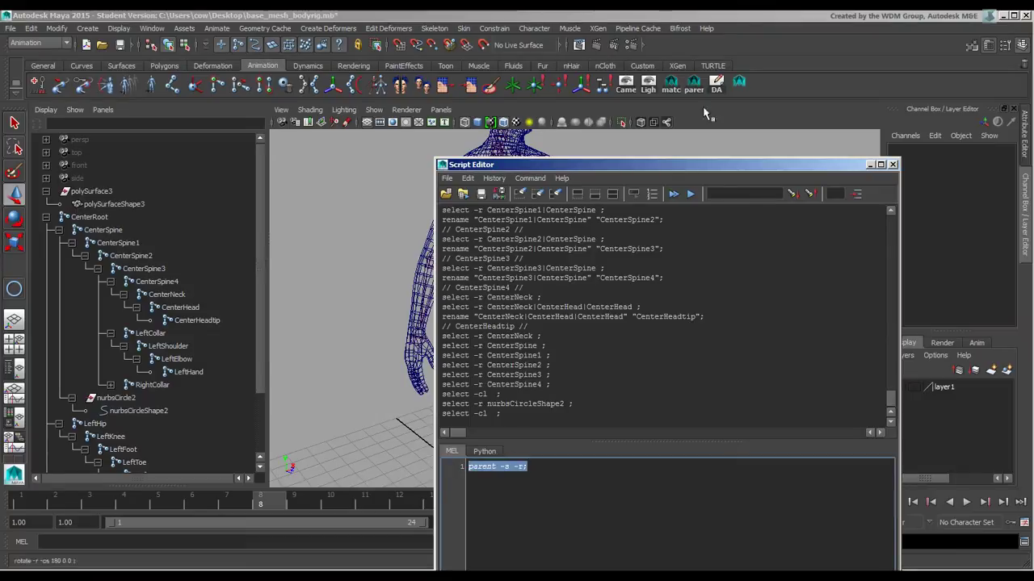
{"action": "left_click", "coordinate": [447, 178]}
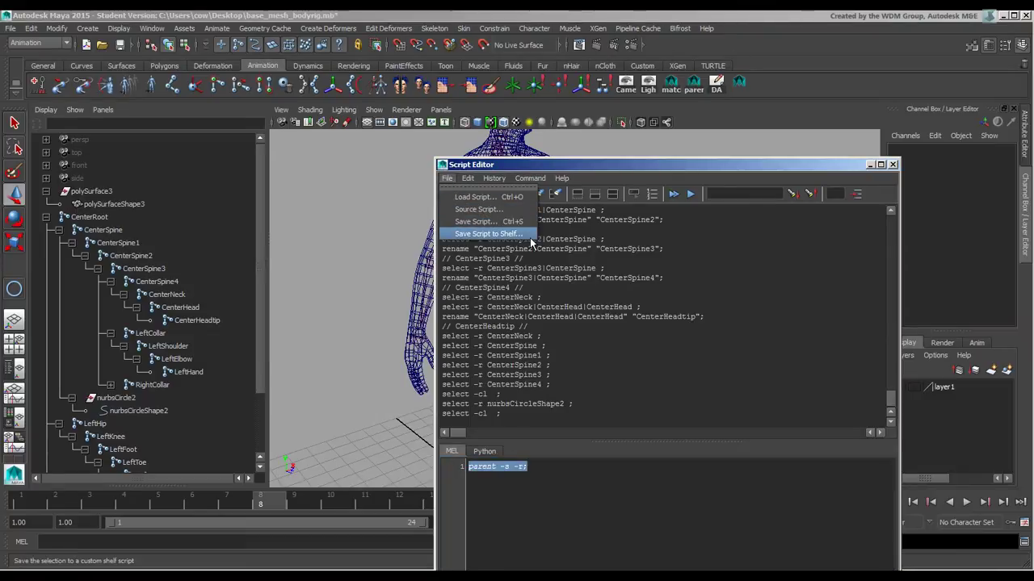
{"action": "left_click", "coordinate": [487, 234]}
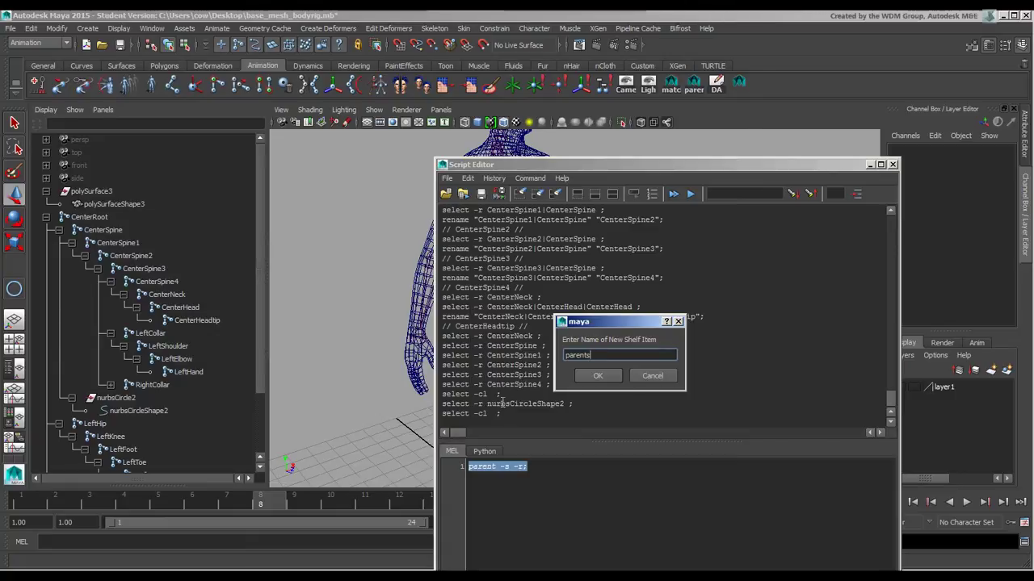
{"action": "key", "text": "Return"}
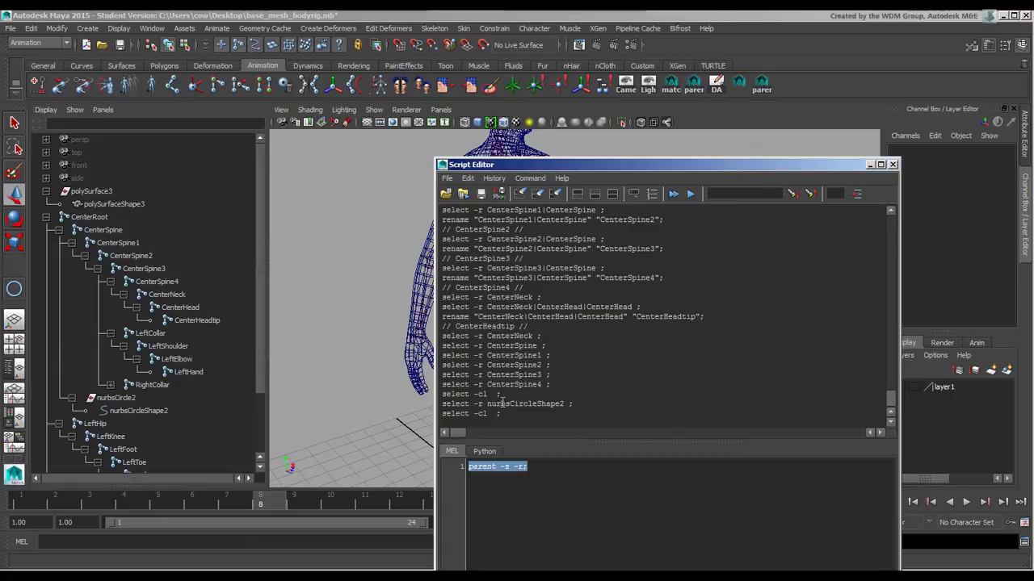
{"action": "left_click", "coordinate": [893, 165]}
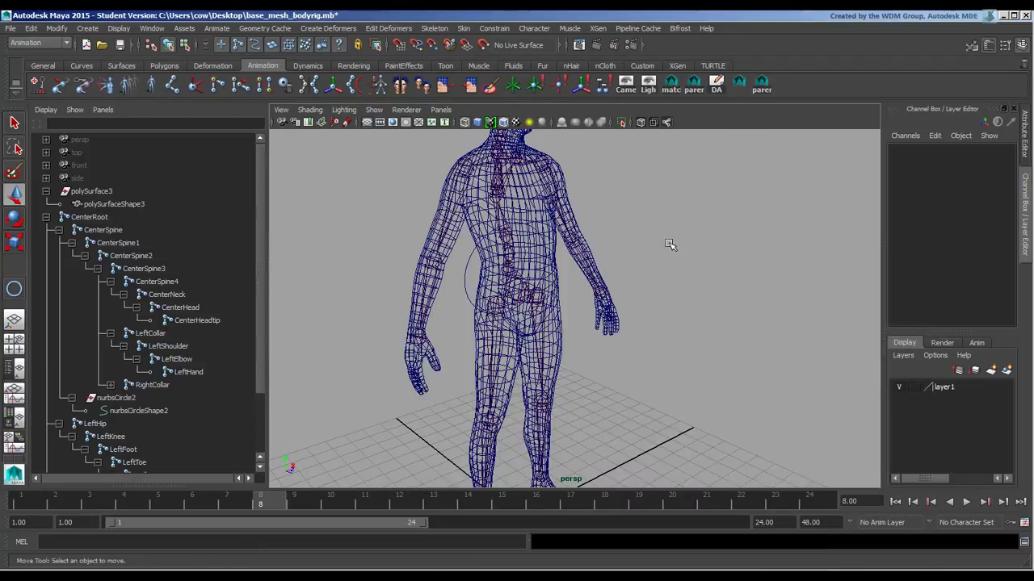
Parent nurbsCircleShape2 directly under the CenterSpine joint with the newly saved shape-parenting shelf script
{"action": "left_click", "coordinate": [152, 410]}
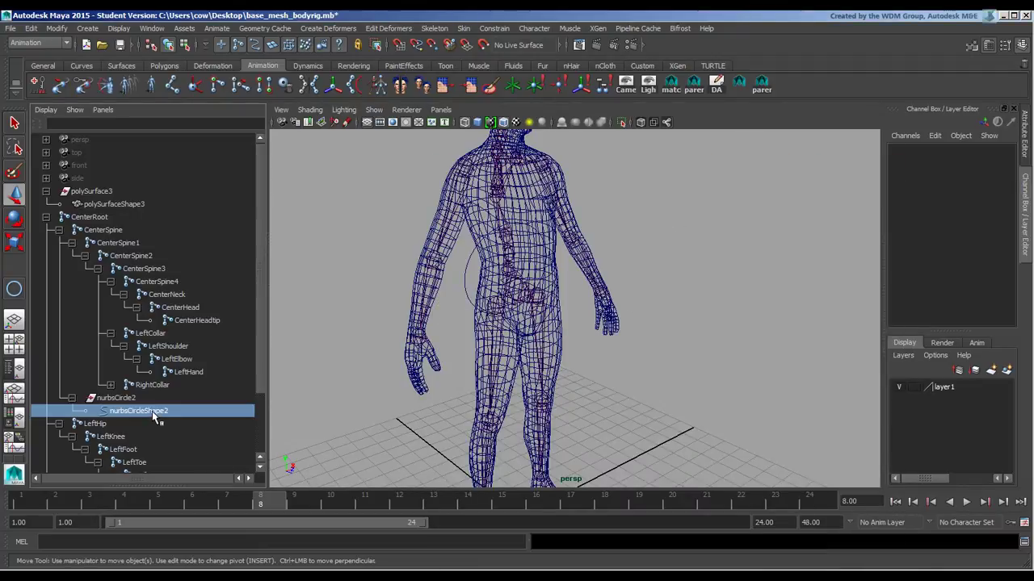
{"action": "left_click", "coordinate": [118, 231], "text": "ctrl"}
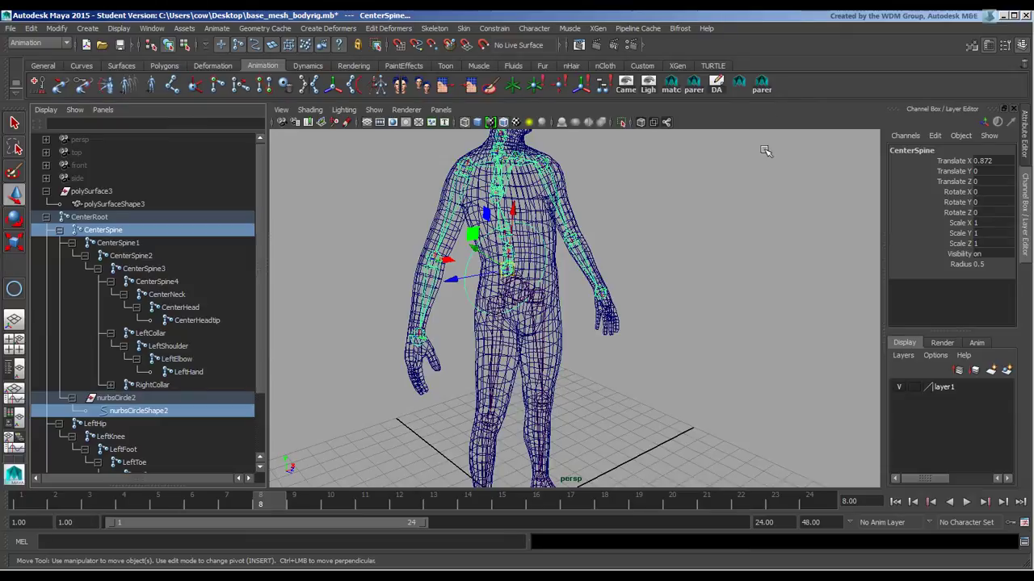
{"action": "left_click", "coordinate": [764, 87]}
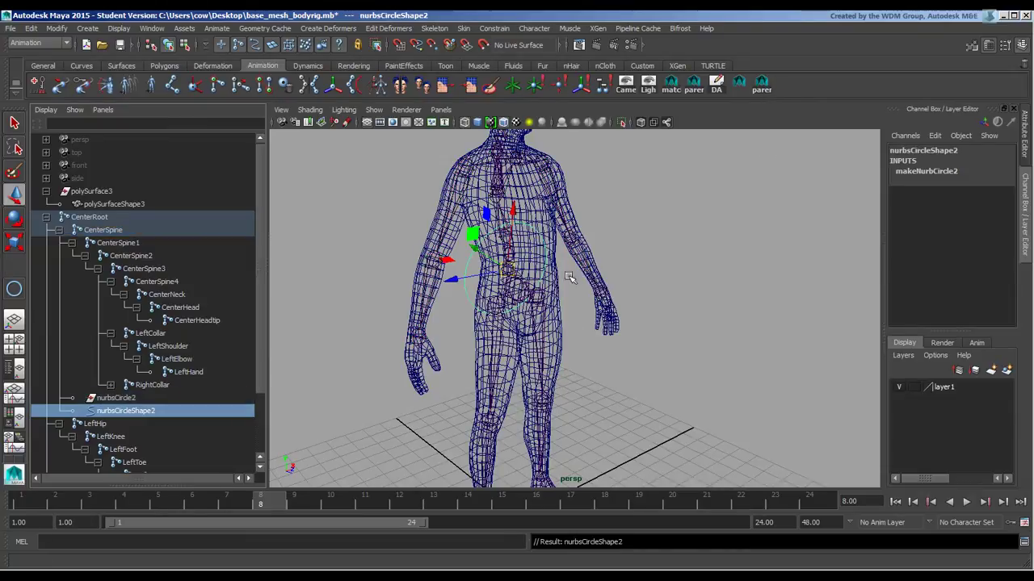
Delete the empty nurbsCircle2 transform under CenterSpine and check that the joint can be selected through its circle in the viewport
{"action": "left_click", "coordinate": [122, 398]}
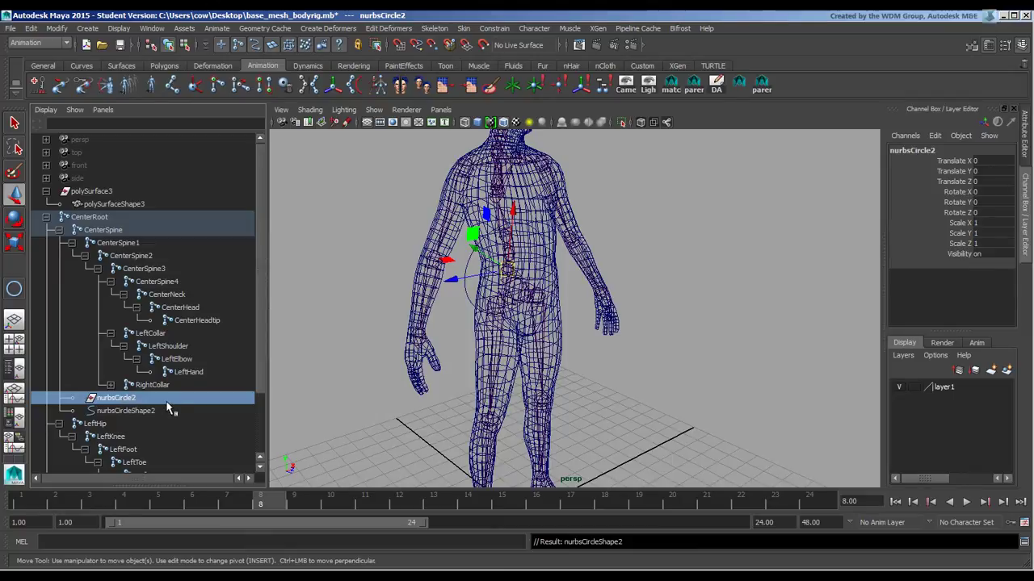
{"action": "key", "text": "Delete"}
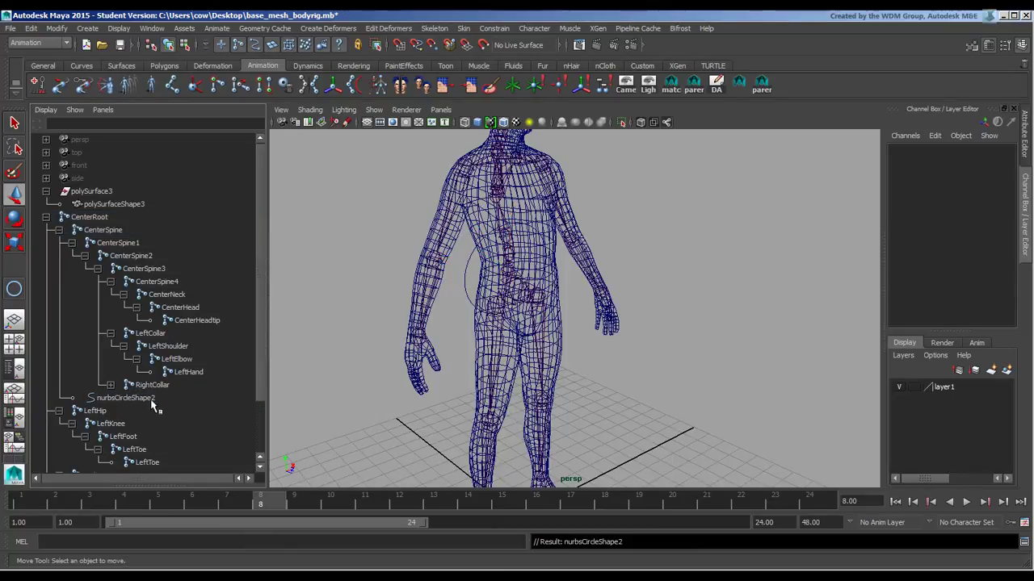
{"action": "left_click", "coordinate": [149, 402]}
{"action": "left_click", "coordinate": [639, 355]}
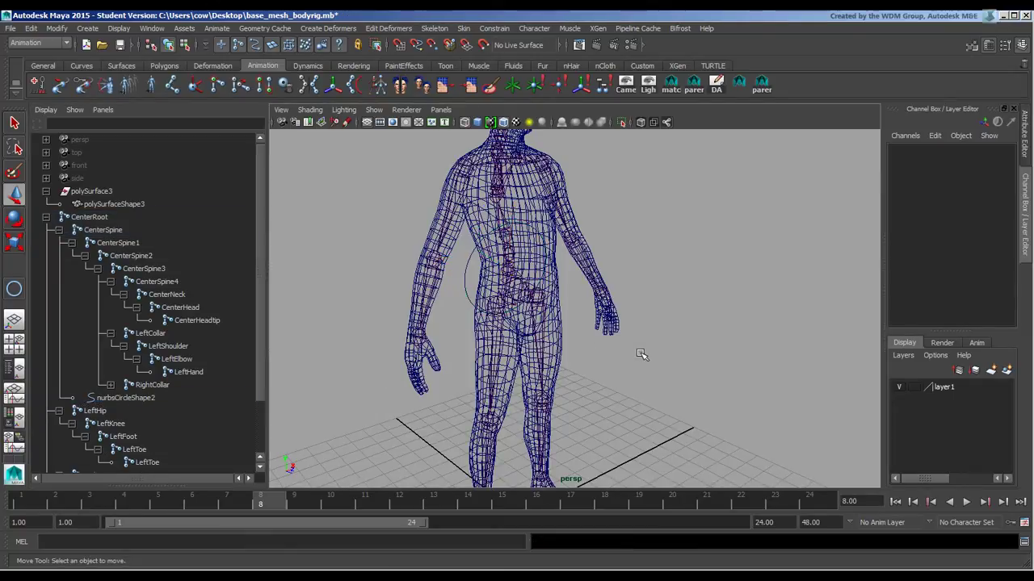
{"action": "left_click", "coordinate": [468, 278]}
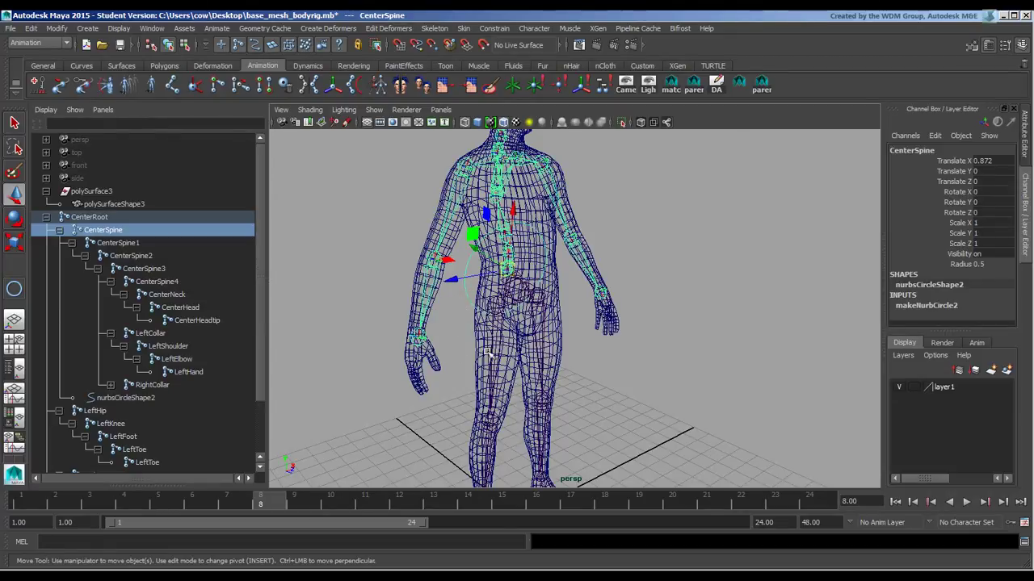
{"action": "left_click", "coordinate": [633, 356]}
{"action": "left_click", "coordinate": [468, 293]}
Select all control vertices of nurbsCircleShape2 and rotate them so the circle lies horizontally around the waist
{"action": "right_click", "coordinate": [465, 288]}
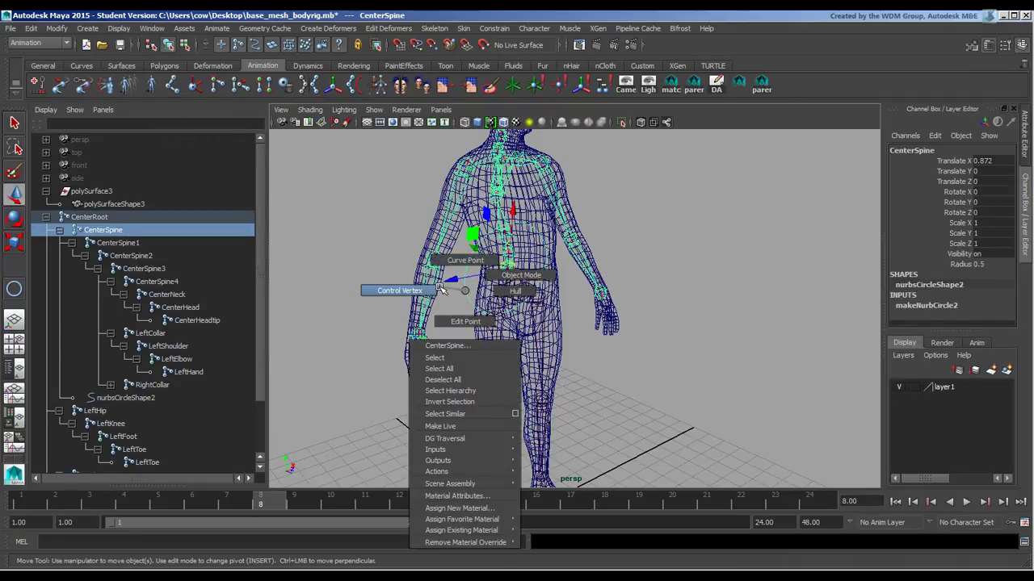
{"action": "left_click", "coordinate": [537, 260]}
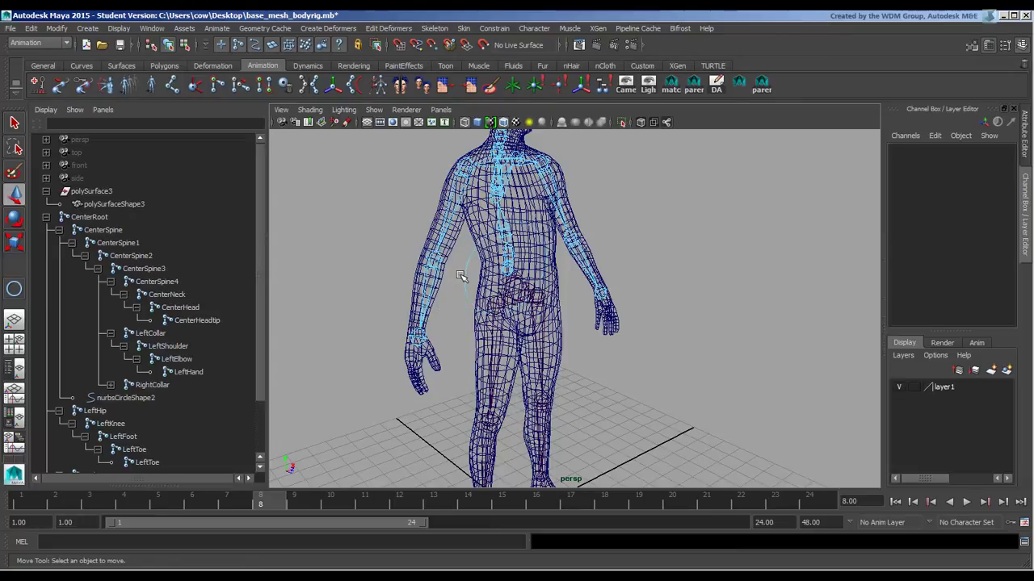
{"action": "right_click_drag", "start_coordinate": [466, 276], "coordinate": [448, 281]}
{"action": "left_click", "coordinate": [185, 44]}
{"action": "left_click_drag", "start_coordinate": [428, 194], "coordinate": [650, 371]}
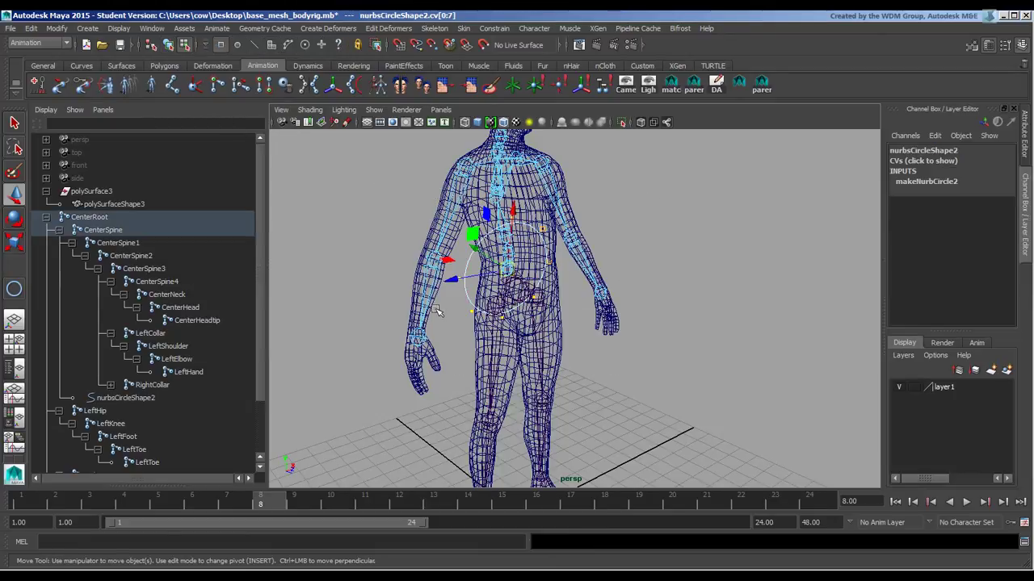
{"action": "left_click", "coordinate": [15, 216]}
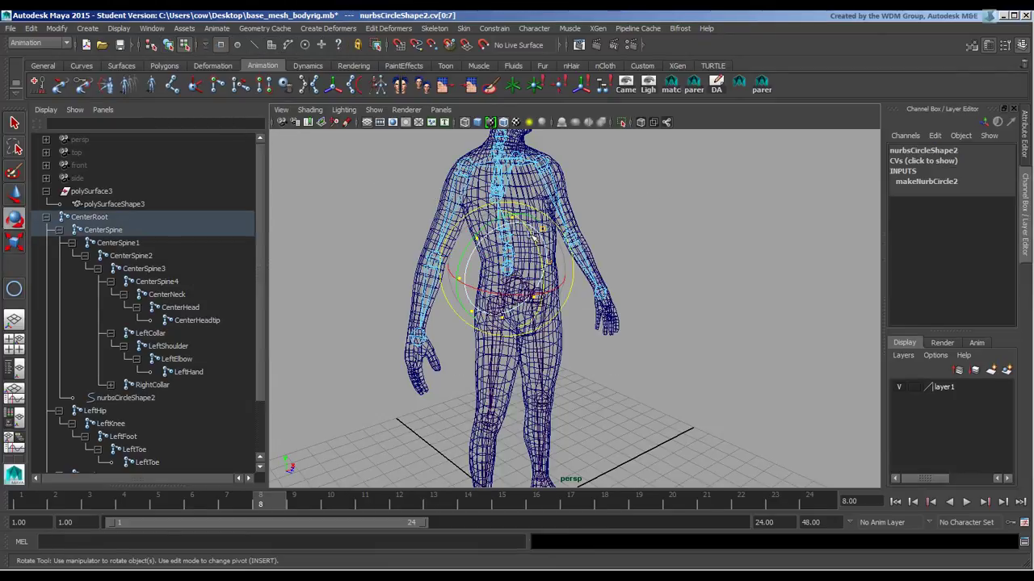
{"action": "left_click_drag", "start_coordinate": [539, 242], "coordinate": [555, 316]}
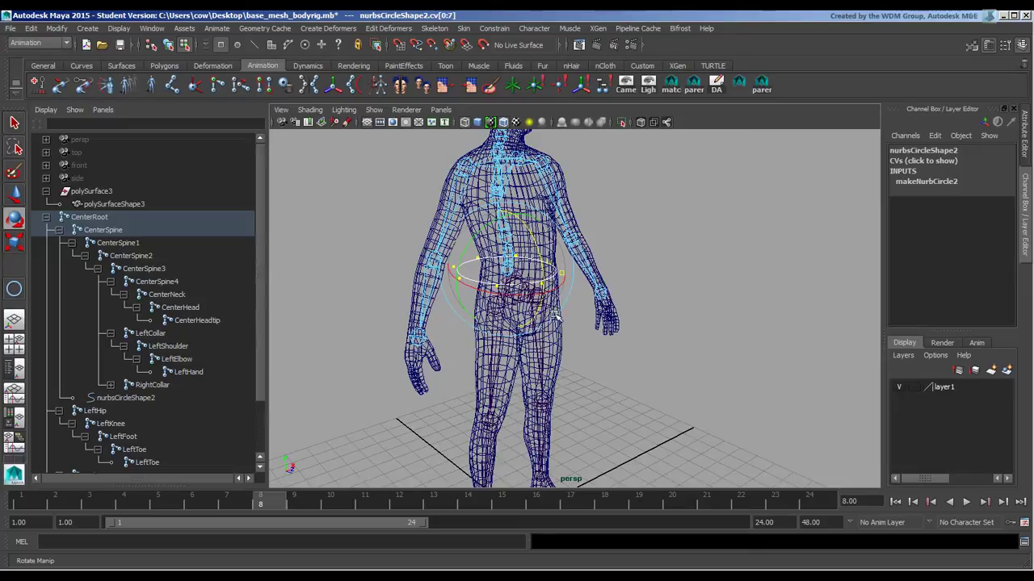
Move the circle's control vertices forward to surround the body in side view and scale them slightly wider than the waist
{"action": "left_click", "coordinate": [14, 194]}
{"action": "left_click_drag", "start_coordinate": [452, 267], "coordinate": [521, 267], "text": "alt"}
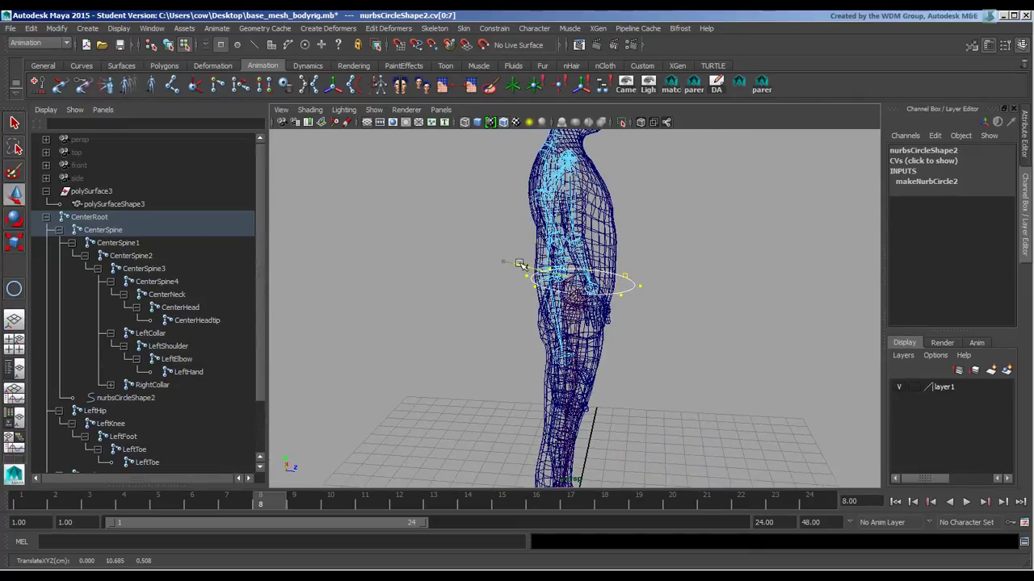
{"action": "left_click_drag", "start_coordinate": [660, 371], "coordinate": [571, 336], "text": "alt"}
{"action": "left_click", "coordinate": [15, 242]}
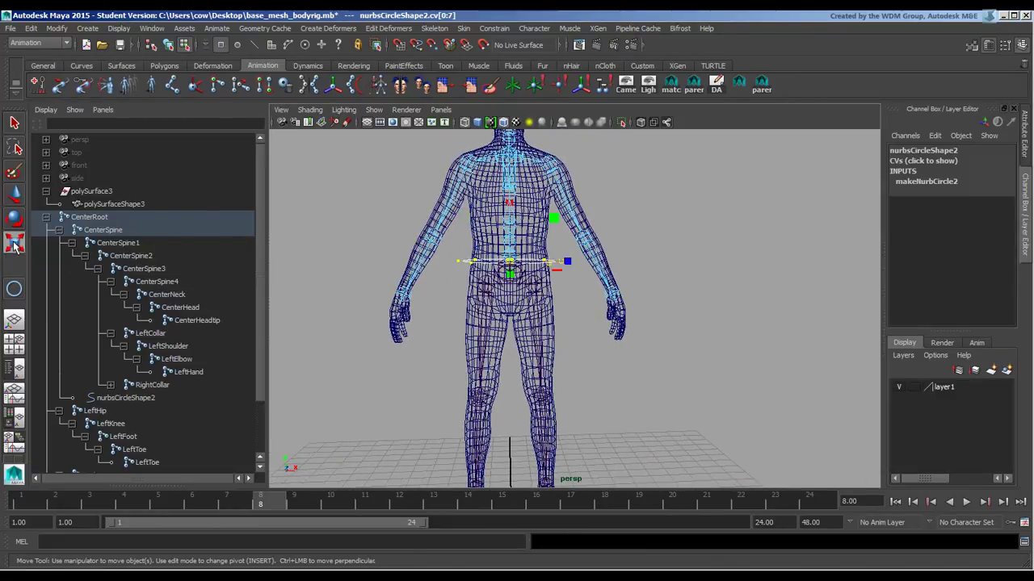
{"action": "left_click_drag", "start_coordinate": [577, 263], "coordinate": [575, 263]}
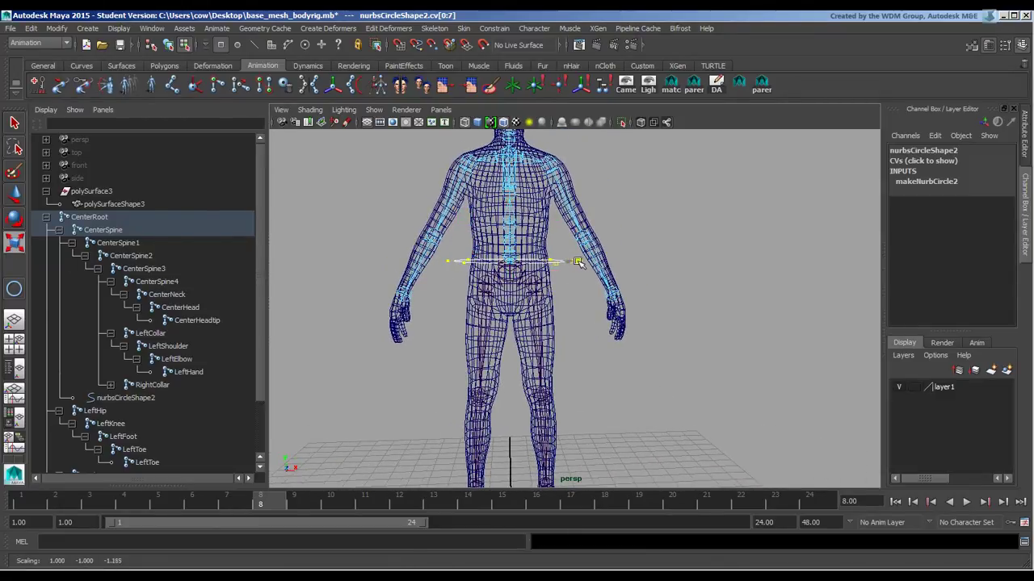
{"action": "left_click", "coordinate": [687, 226]}
{"action": "left_click_drag", "start_coordinate": [687, 226], "coordinate": [258, 125], "text": "alt"}
Test-rotate the CenterSpine joint about -10 degrees around Z and undo the rotation
{"action": "left_click", "coordinate": [103, 229]}
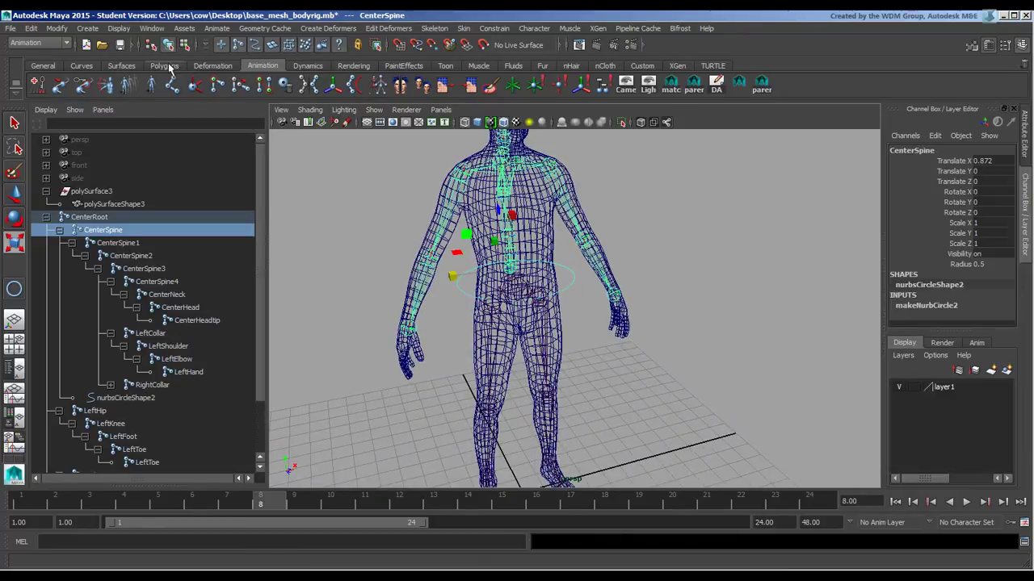
{"action": "left_click", "coordinate": [16, 222]}
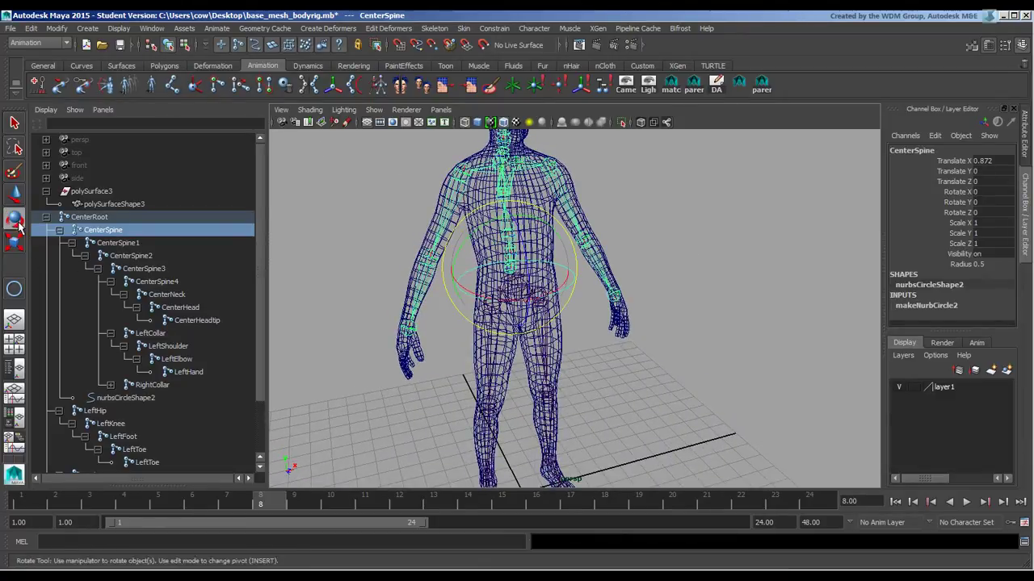
{"action": "left_click_drag", "start_coordinate": [522, 276], "coordinate": [554, 293]}
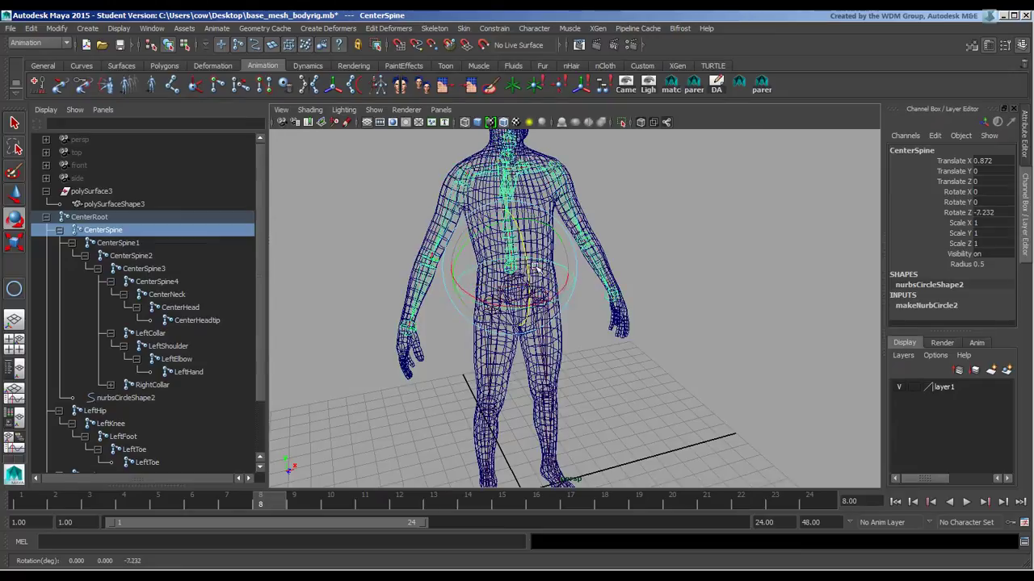
{"action": "key", "text": "ctrl+z"}
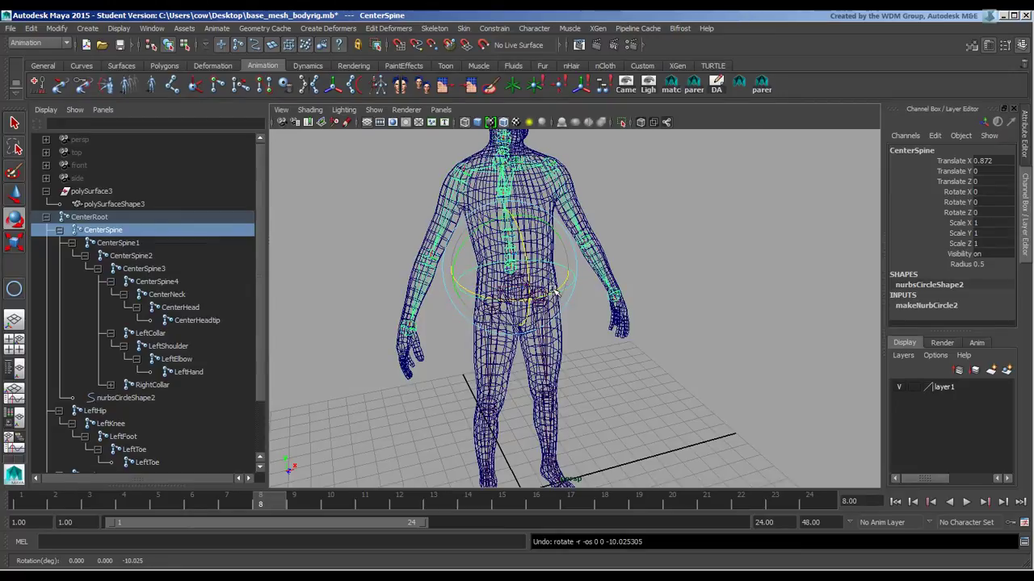
Switch the perspective view to shaded display and turn off X-Ray Joints
{"action": "key", "text": "5"}
{"action": "left_click", "coordinate": [780, 301]}
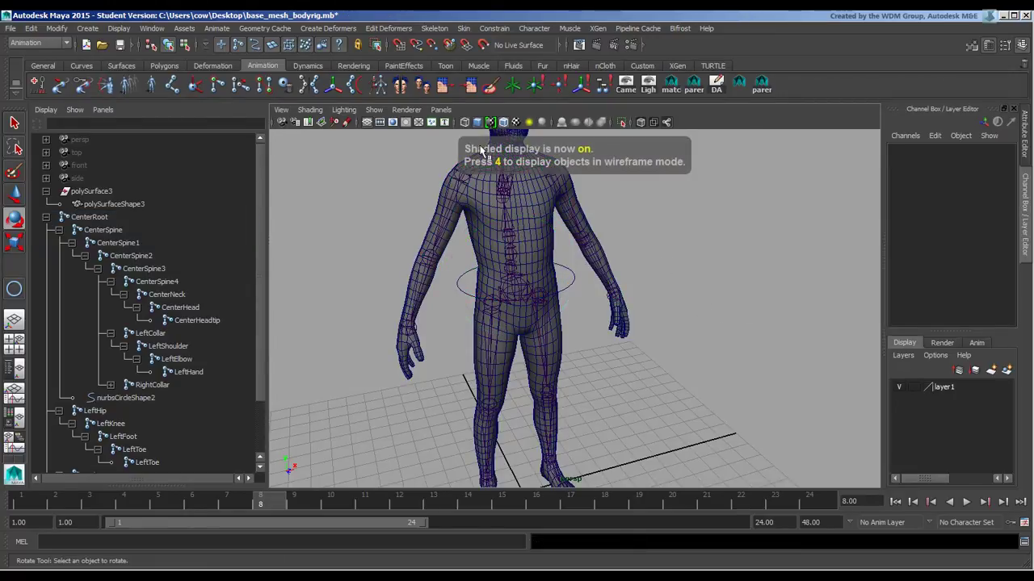
{"action": "left_click", "coordinate": [311, 110]}
{"action": "left_click", "coordinate": [367, 251]}
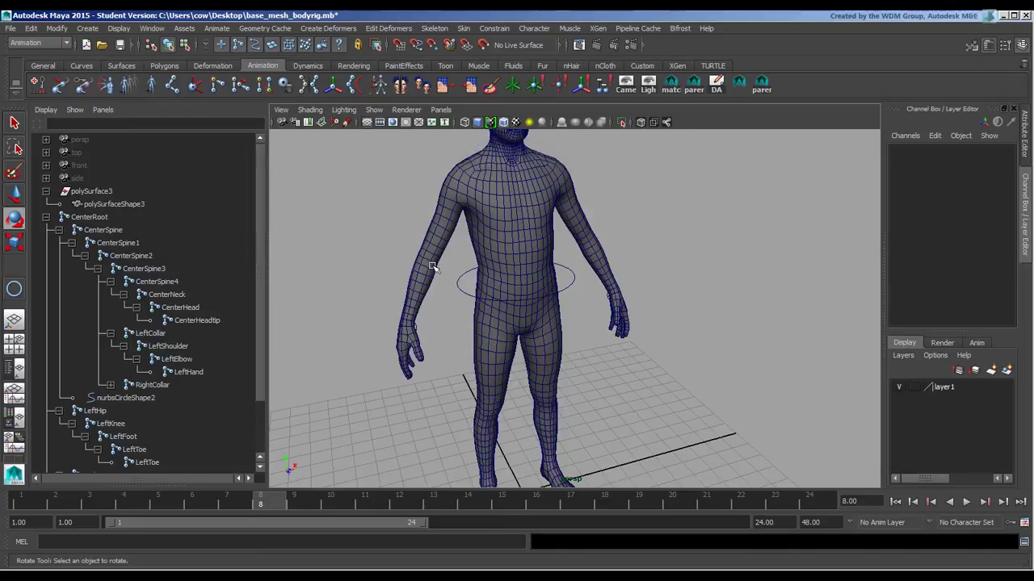
Select CenterSpine through its waist circle on the shaded model, try bending the torso with it, and undo the rotation
{"action": "left_click_drag", "start_coordinate": [658, 307], "coordinate": [608, 310], "text": "alt"}
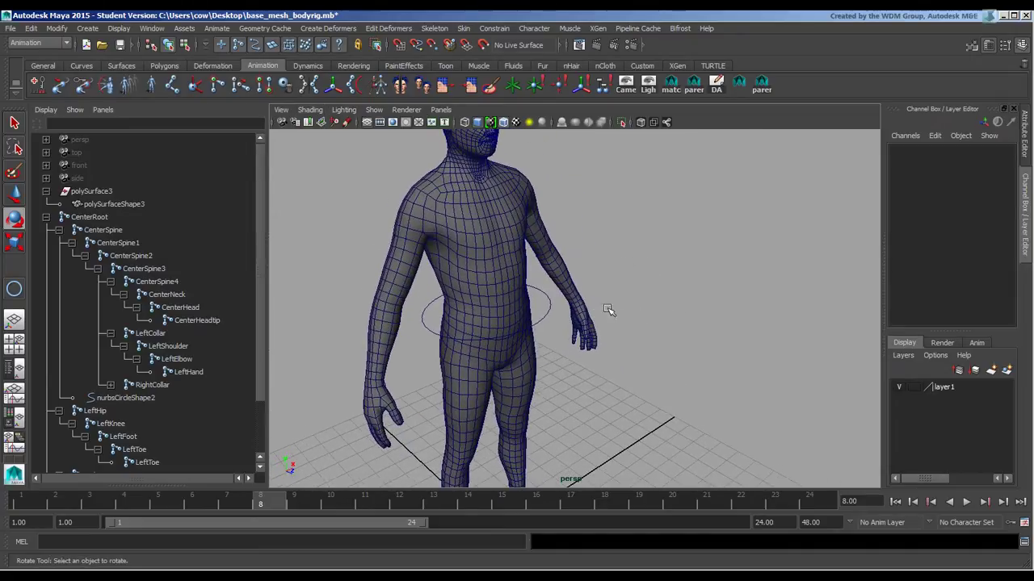
{"action": "left_click", "coordinate": [552, 316]}
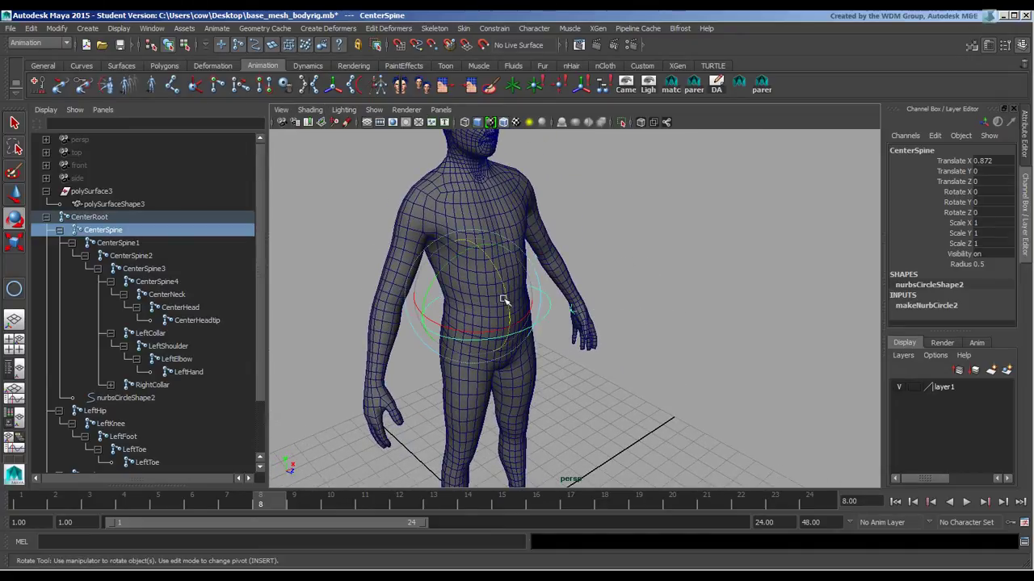
{"action": "left_click_drag", "start_coordinate": [502, 300], "coordinate": [631, 291]}
{"action": "key", "text": "ctrl+z"}
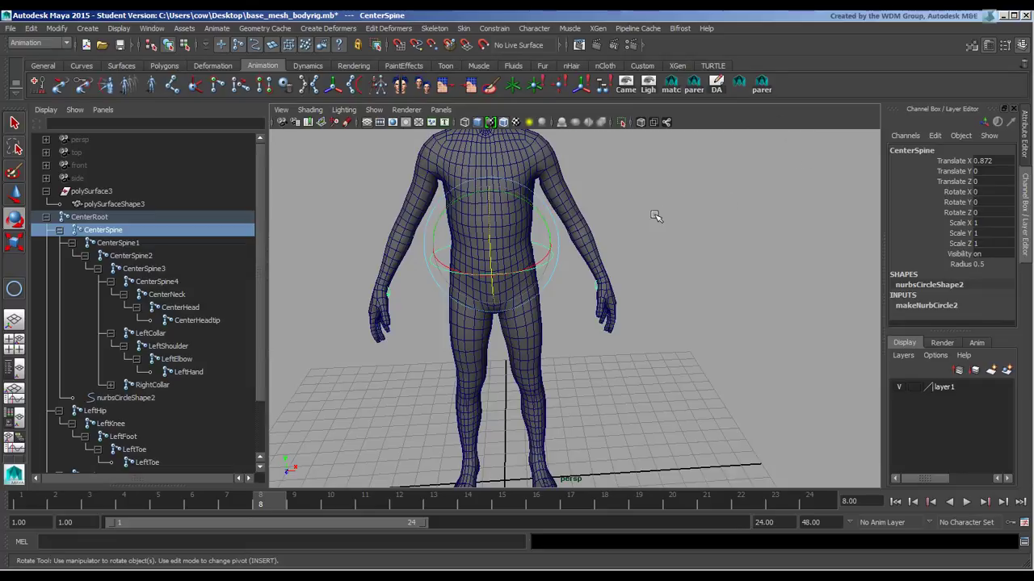
Frame the whole character in the perspective view and turn X-Ray Joints back on
{"action": "left_click_drag", "start_coordinate": [549, 301], "coordinate": [661, 315], "text": "alt"}
{"action": "key", "text": "a"}
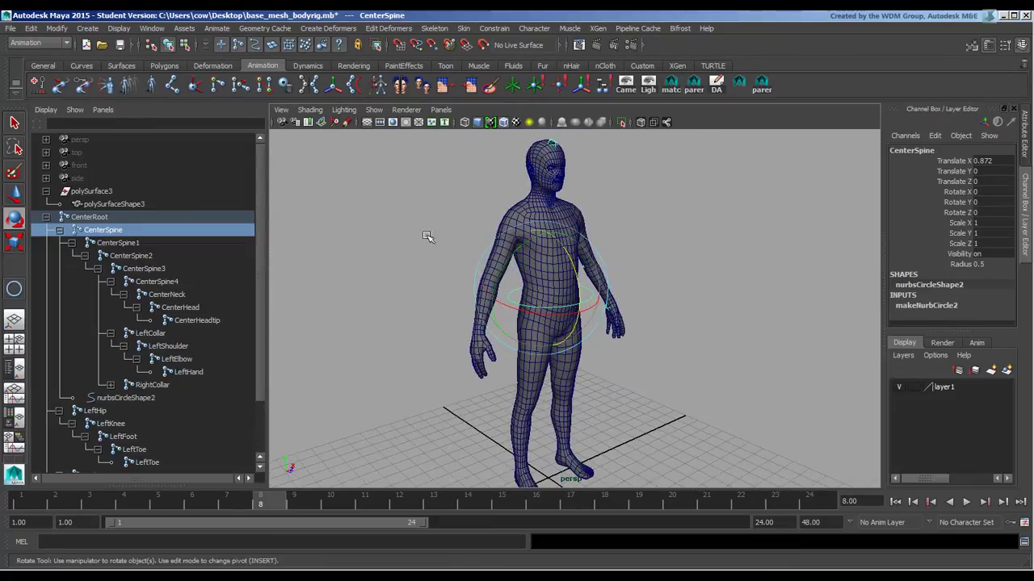
{"action": "left_click", "coordinate": [310, 110]}
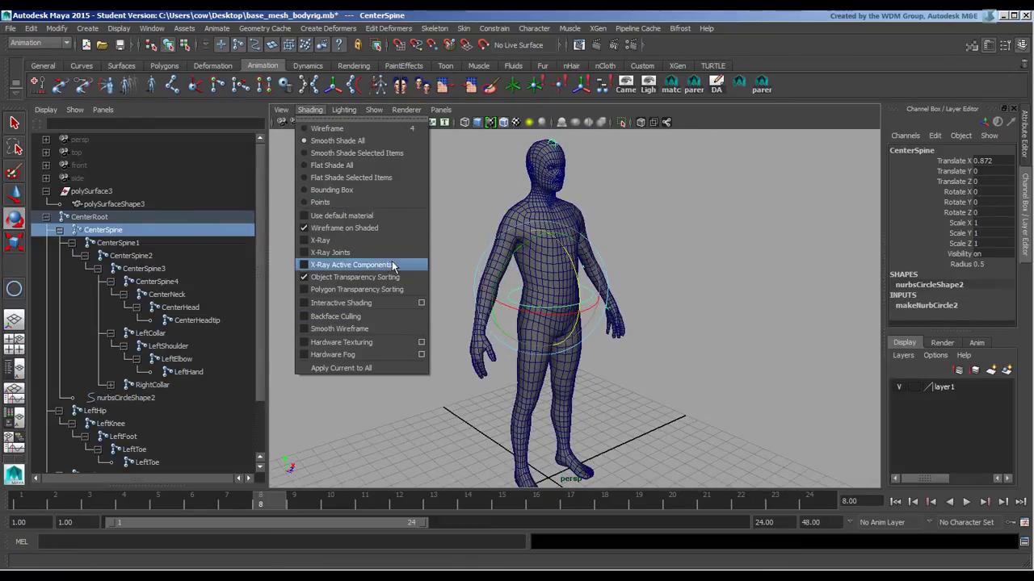
{"action": "left_click", "coordinate": [364, 253]}
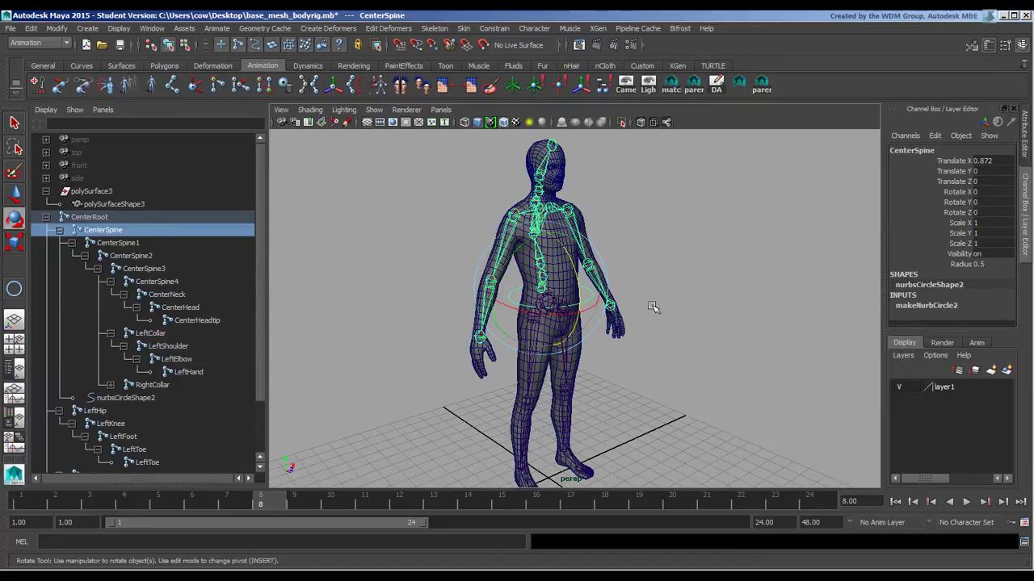
{"action": "left_click_drag", "start_coordinate": [657, 302], "coordinate": [667, 346], "text": "alt"}
{"action": "middle_click_drag", "start_coordinate": [667, 347], "coordinate": [678, 357], "text": "alt"}
{"action": "left_click_drag", "start_coordinate": [679, 357], "coordinate": [640, 357], "text": "alt"}
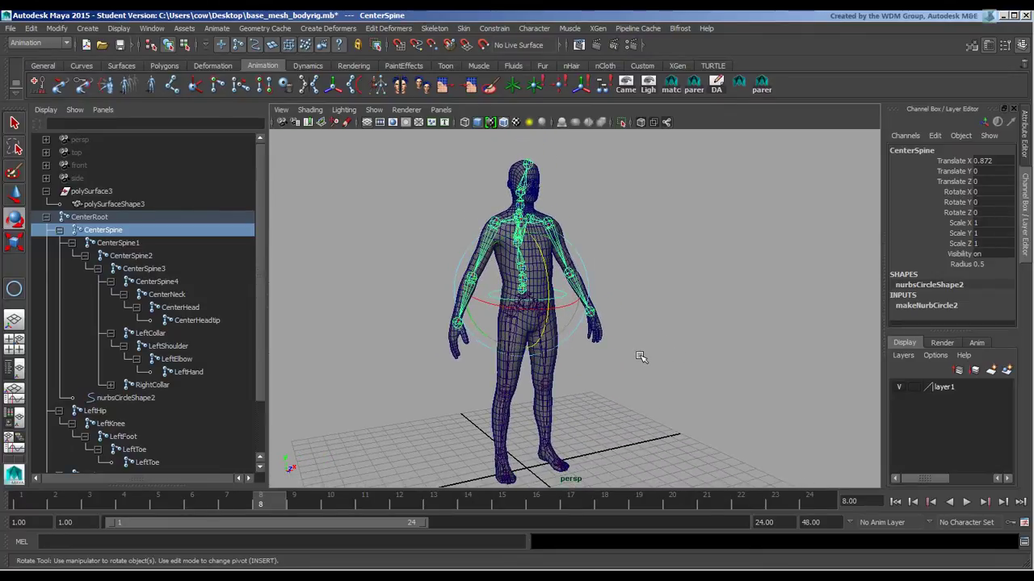